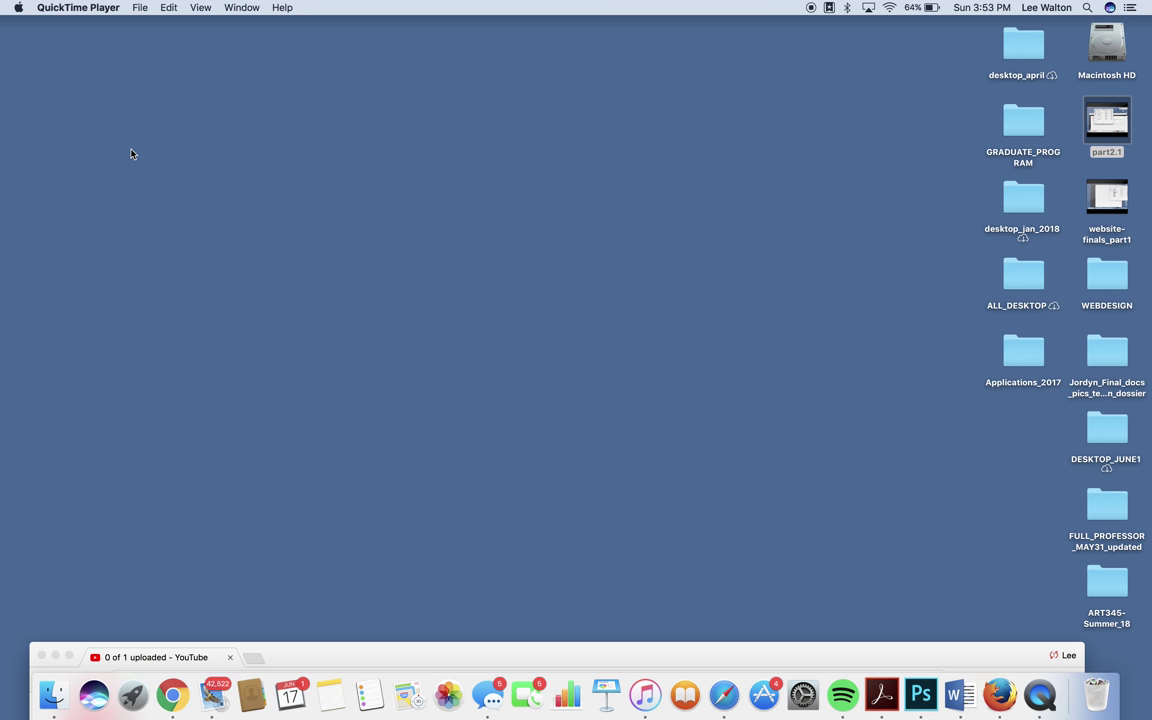
Open WEBDESIGN and the student's Art 345 folder, then drag 2097_pop's index.html onto Firefox
double_click(1105, 275)
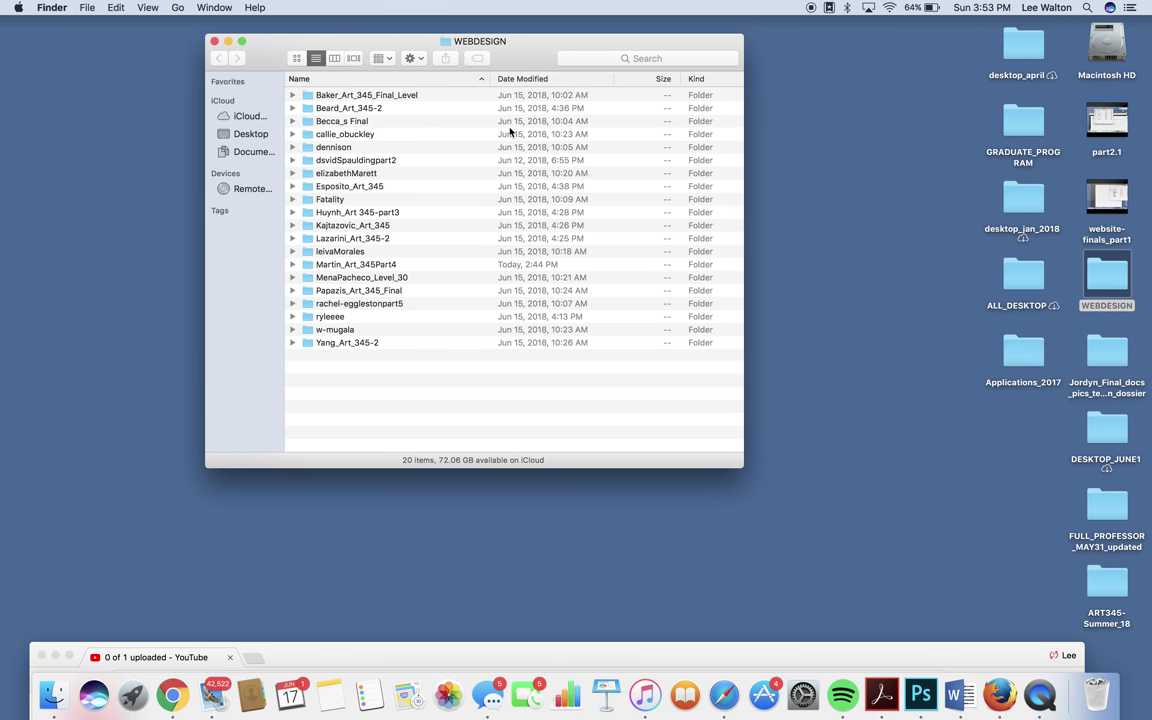
click(333, 190)
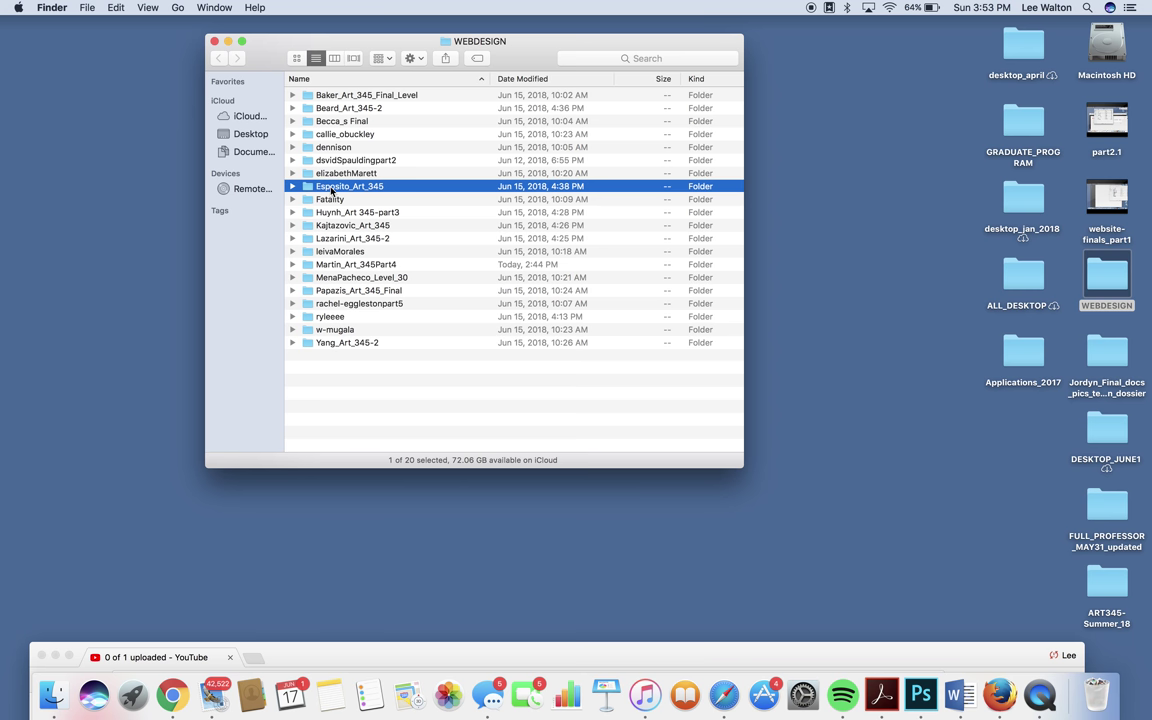
double_click(331, 191)
drag(267, 56, 216, 66)
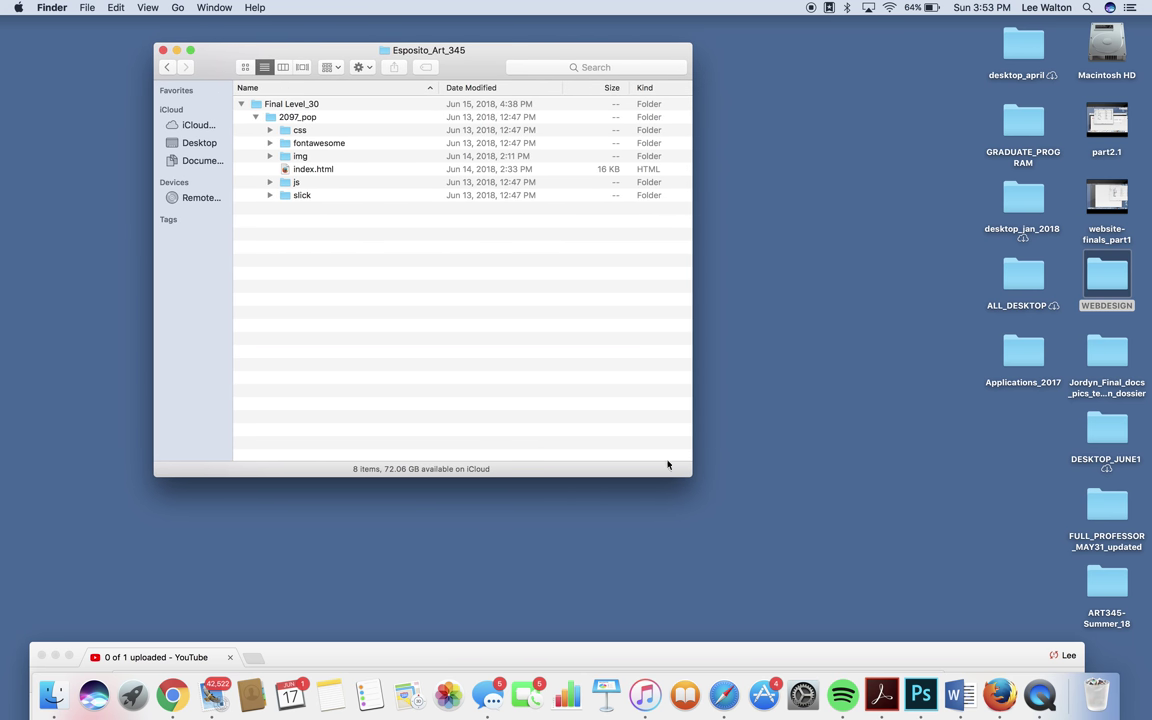
drag(691, 476, 797, 529)
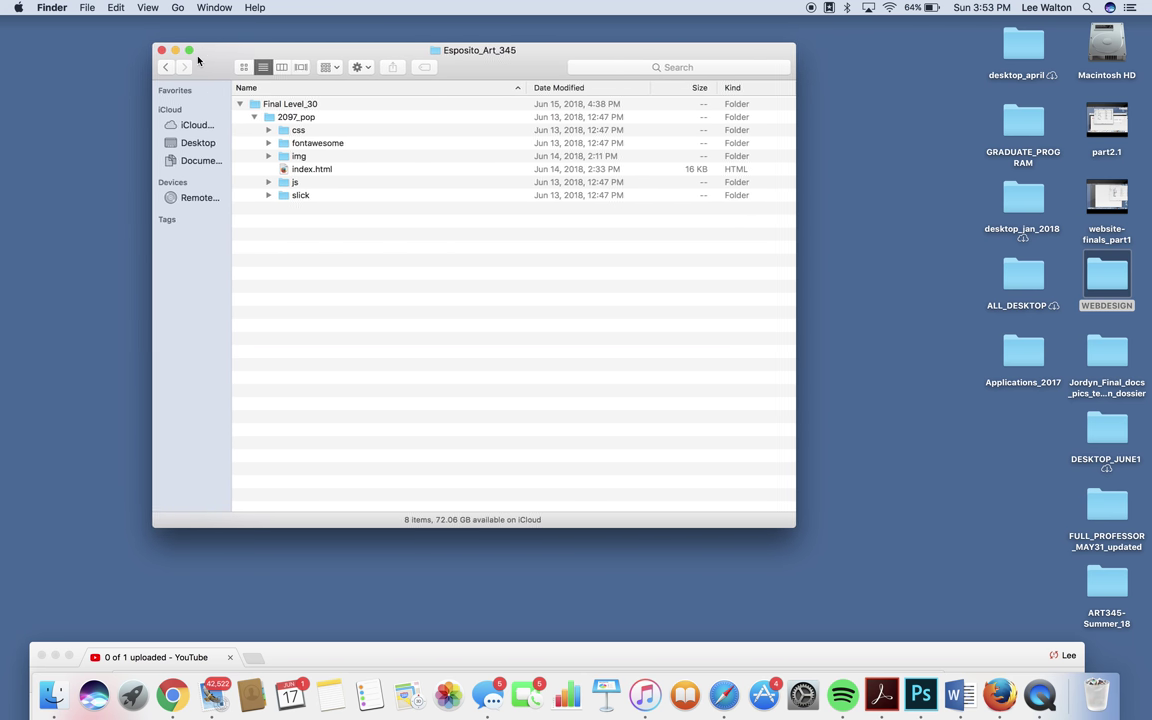
mouse_move(211, 60)
mouse_down()
mouse_move(152, 66)
mouse_move(168, 74)
mouse_up()
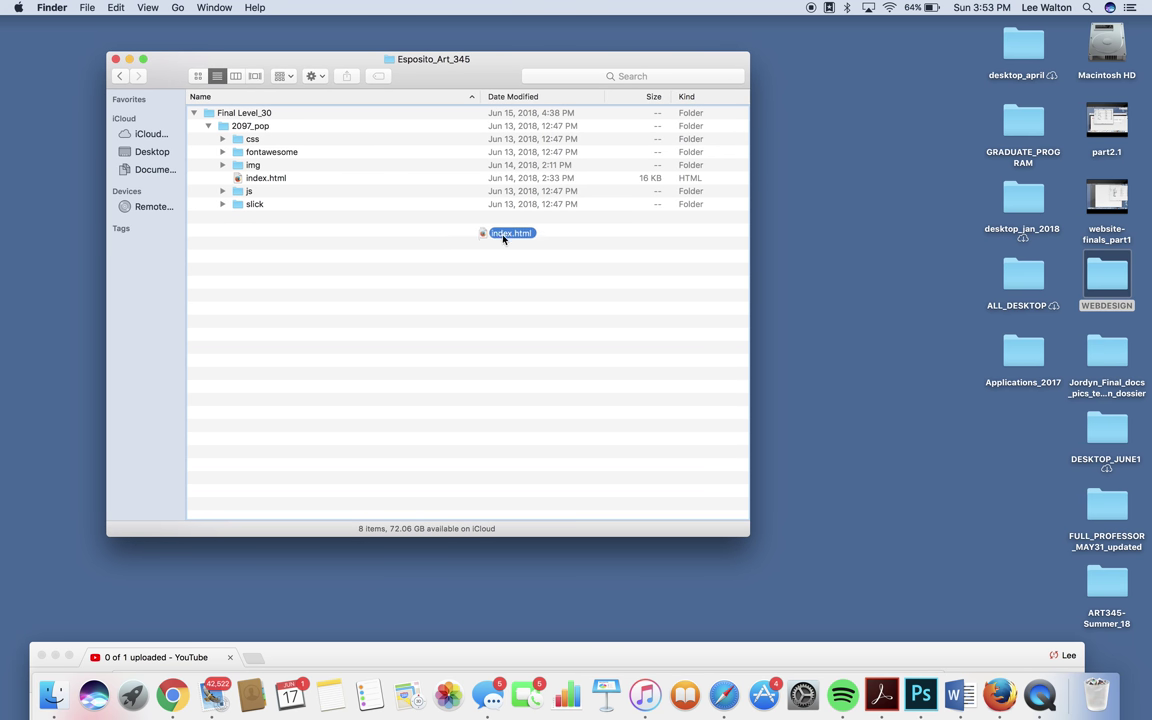
drag(253, 178, 995, 700)
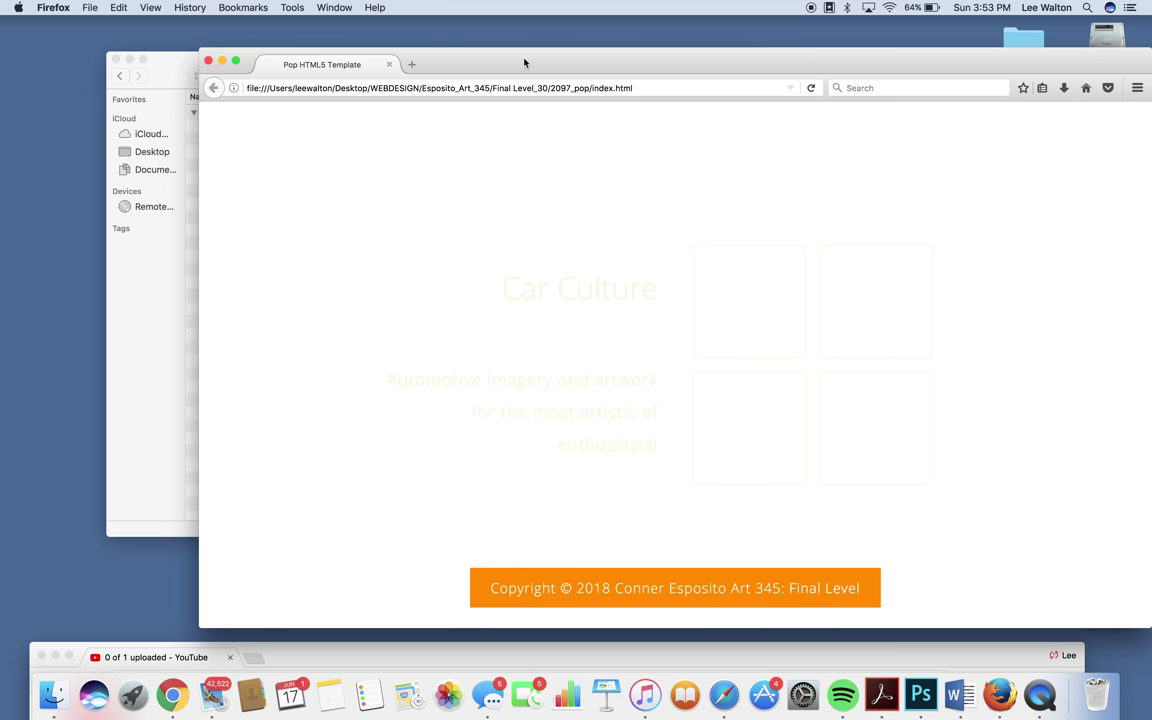
Review the Car Culture homepage in Firefox, then close it and return to the project folder
drag(524, 63, 388, 57)
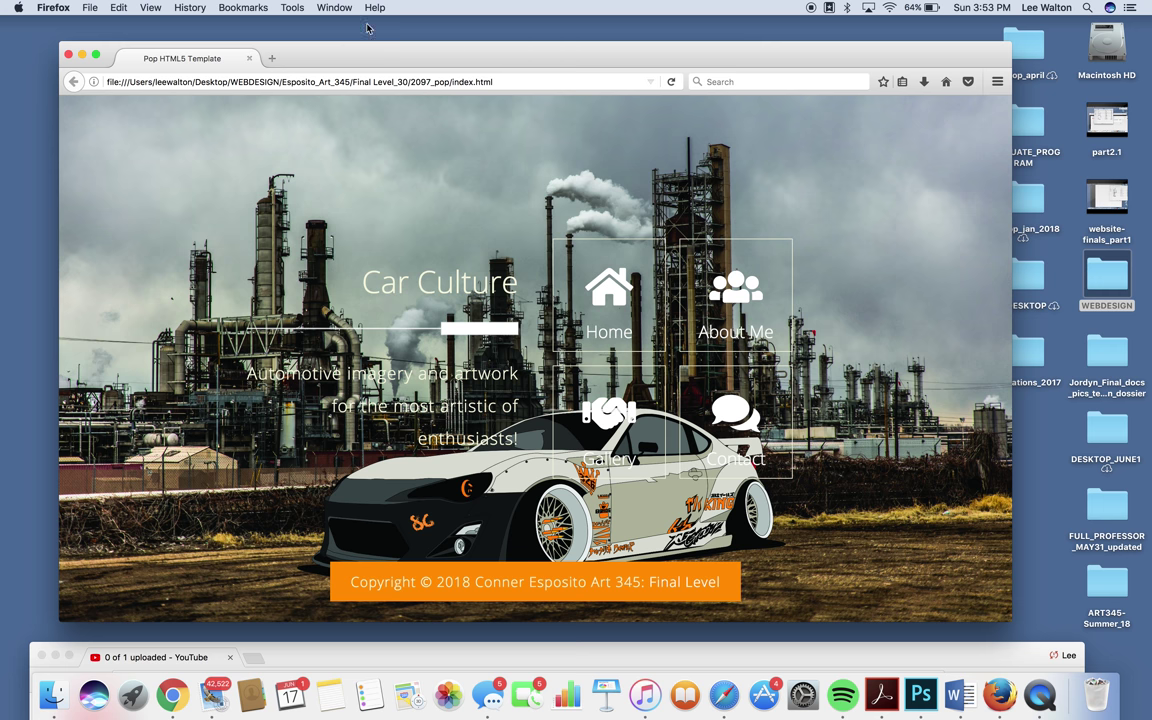
drag(345, 61, 332, 51)
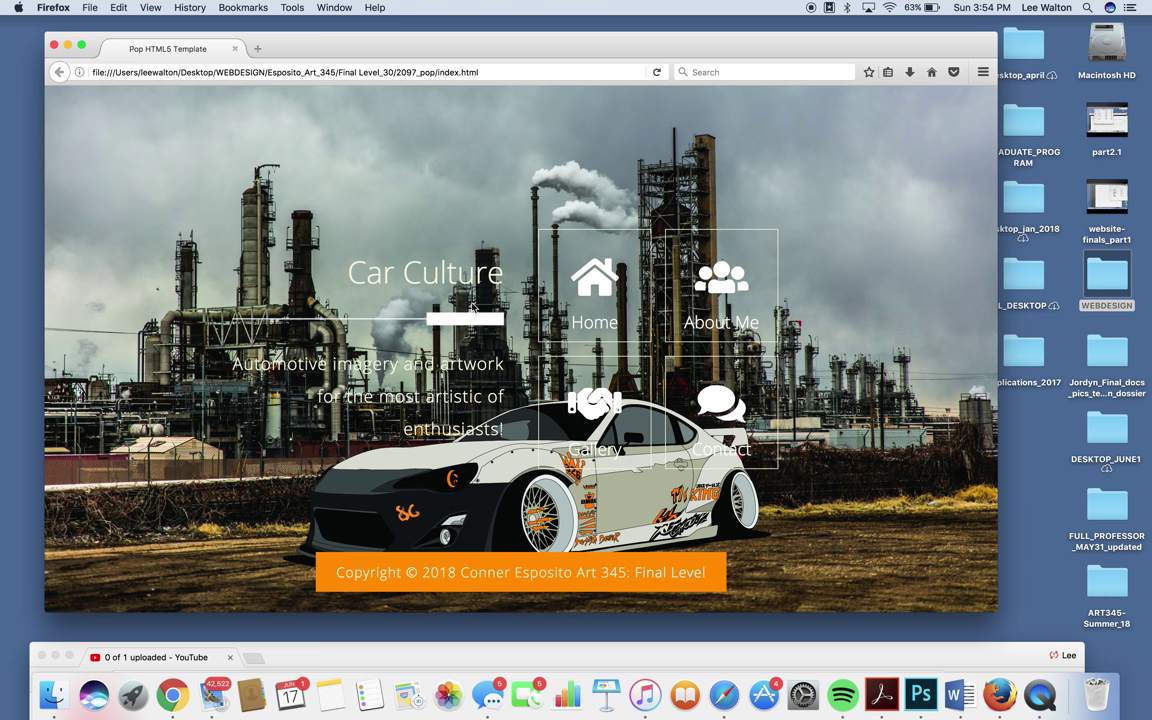
drag(578, 41, 593, 33)
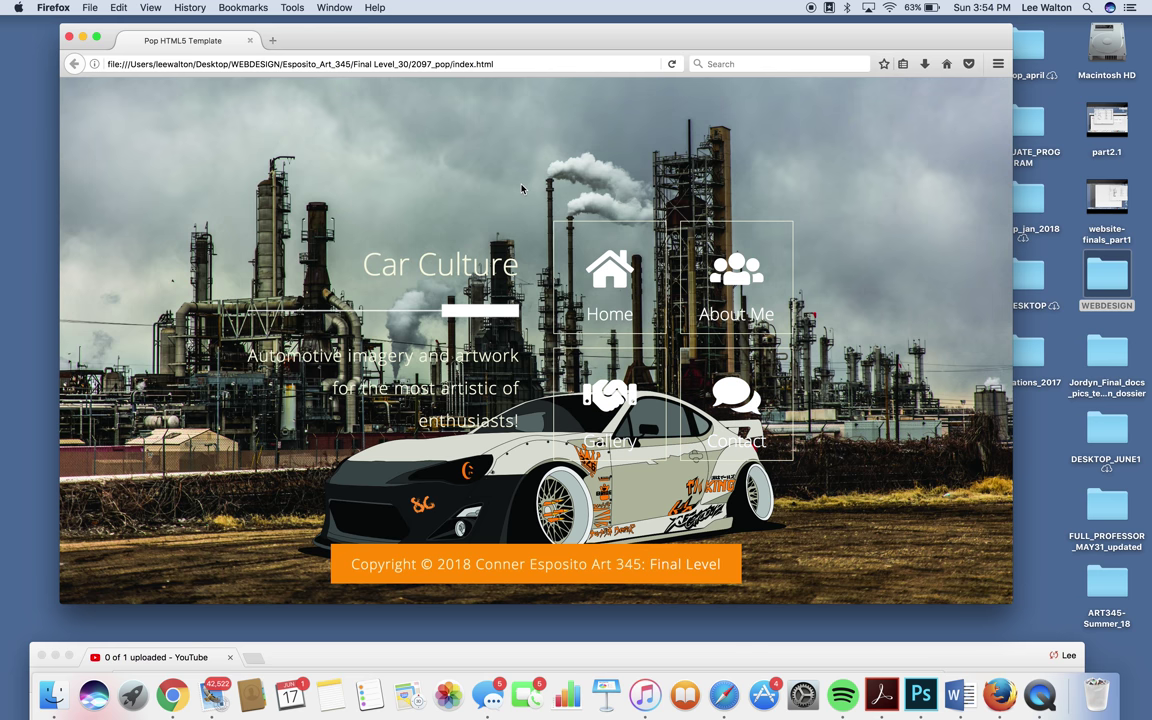
key(super+space)
key(super+w)
click(243, 211)
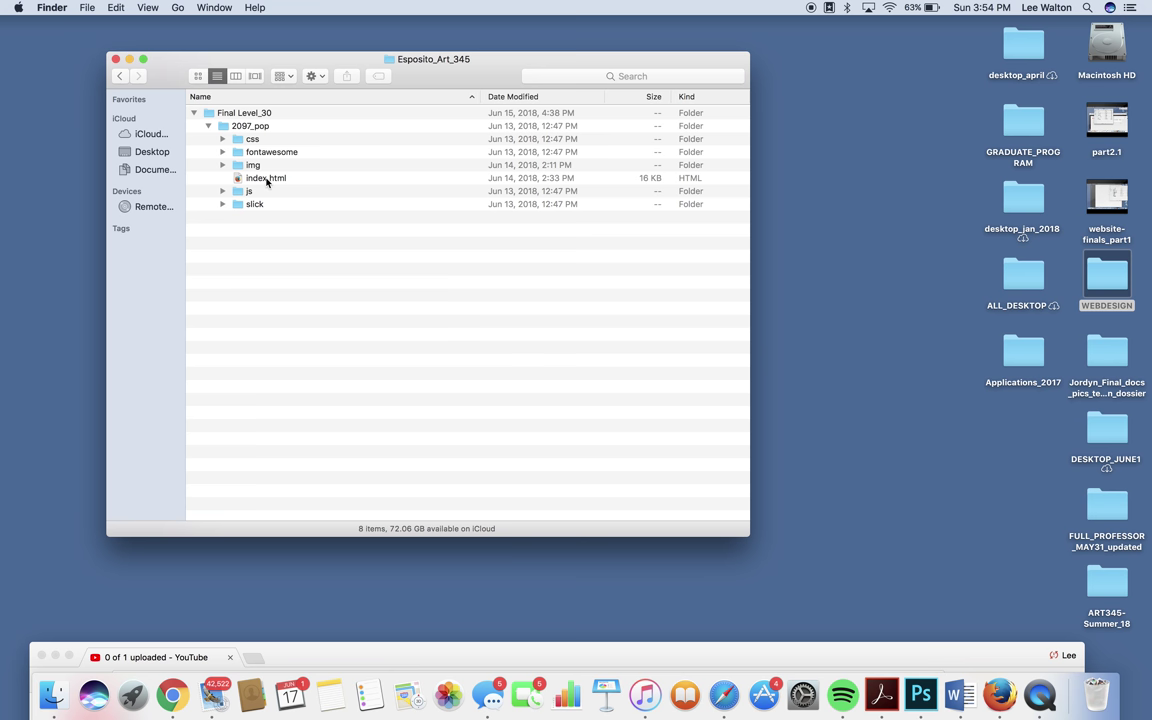
Undo the accidental move so index.html is back in the 2097_pop folder
drag(267, 181, 970, 703)
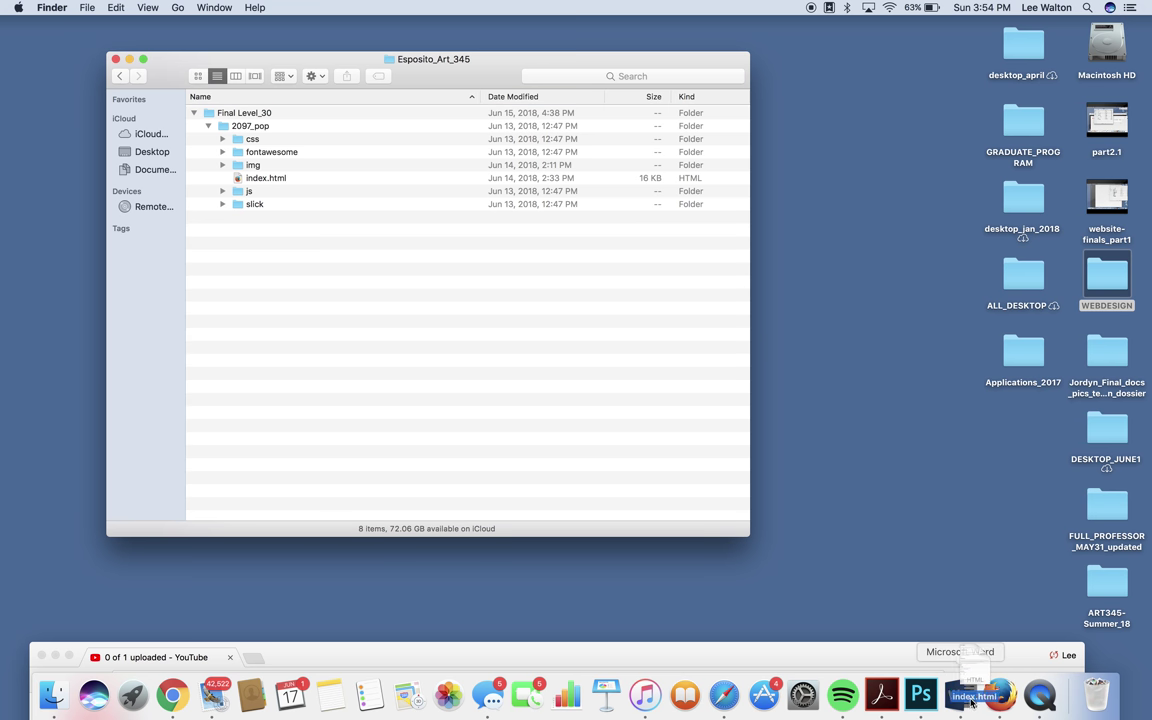
drag(970, 703, 282, 203)
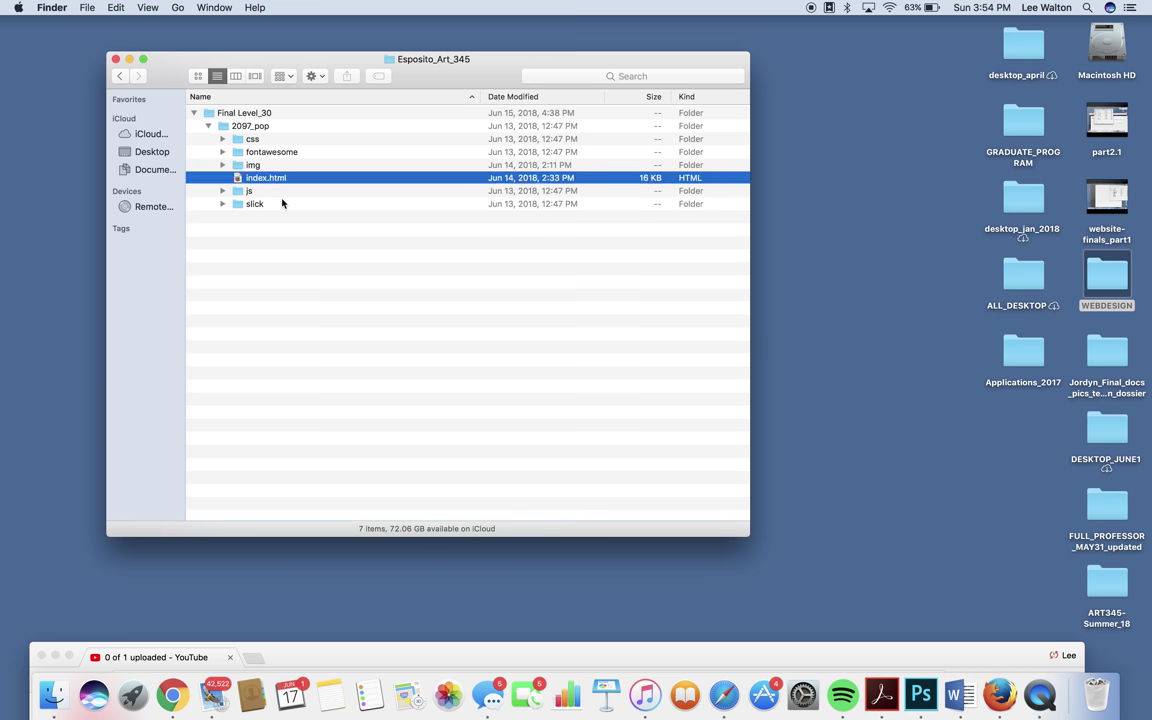
key(super+z)
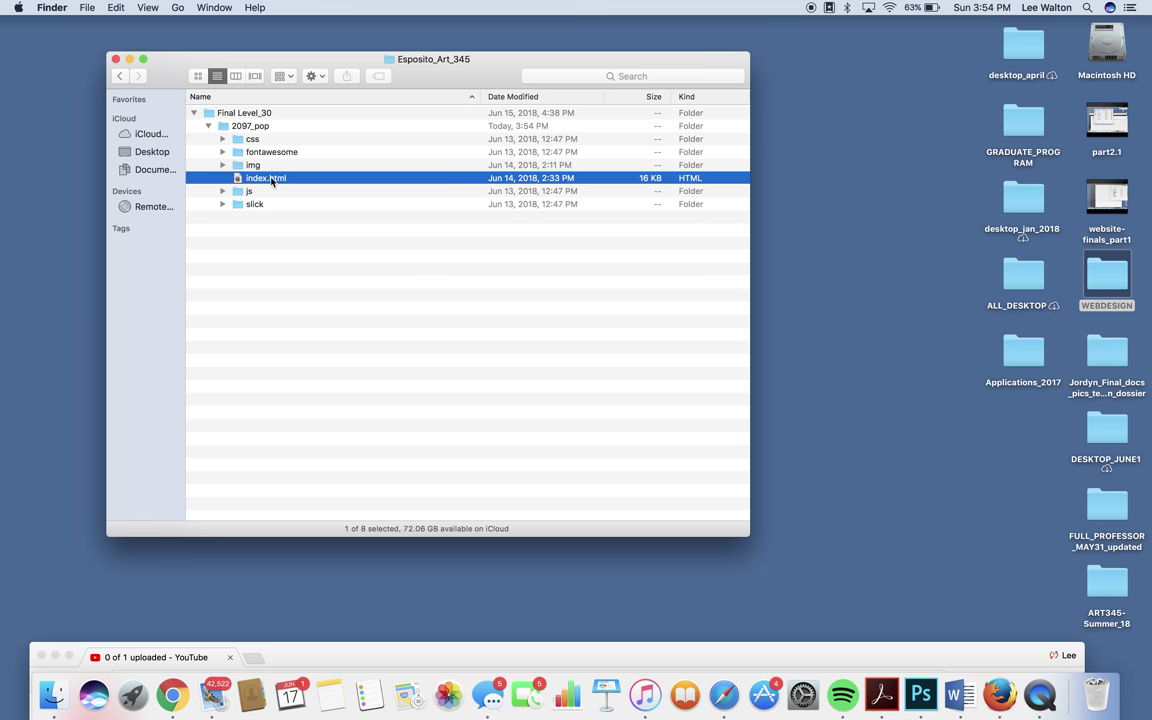
Open index.html with Brackets and start its Live Preview in Chrome
right_click(271, 181)
mouse_move(308, 197)
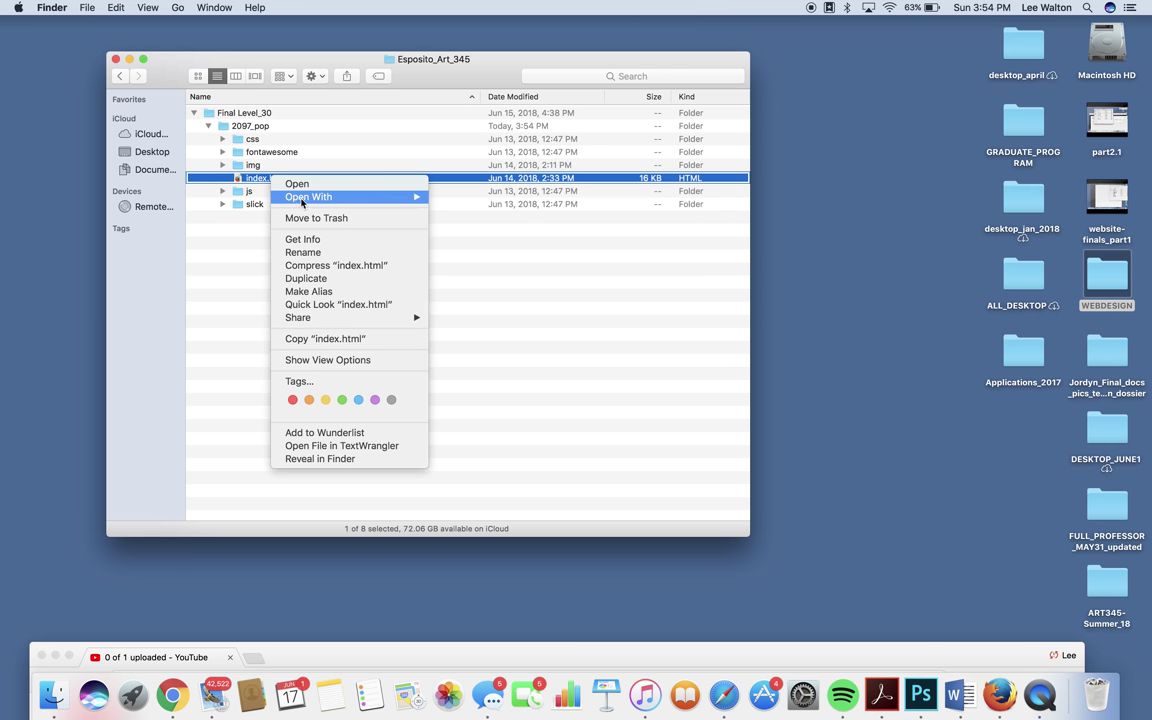
click(491, 235)
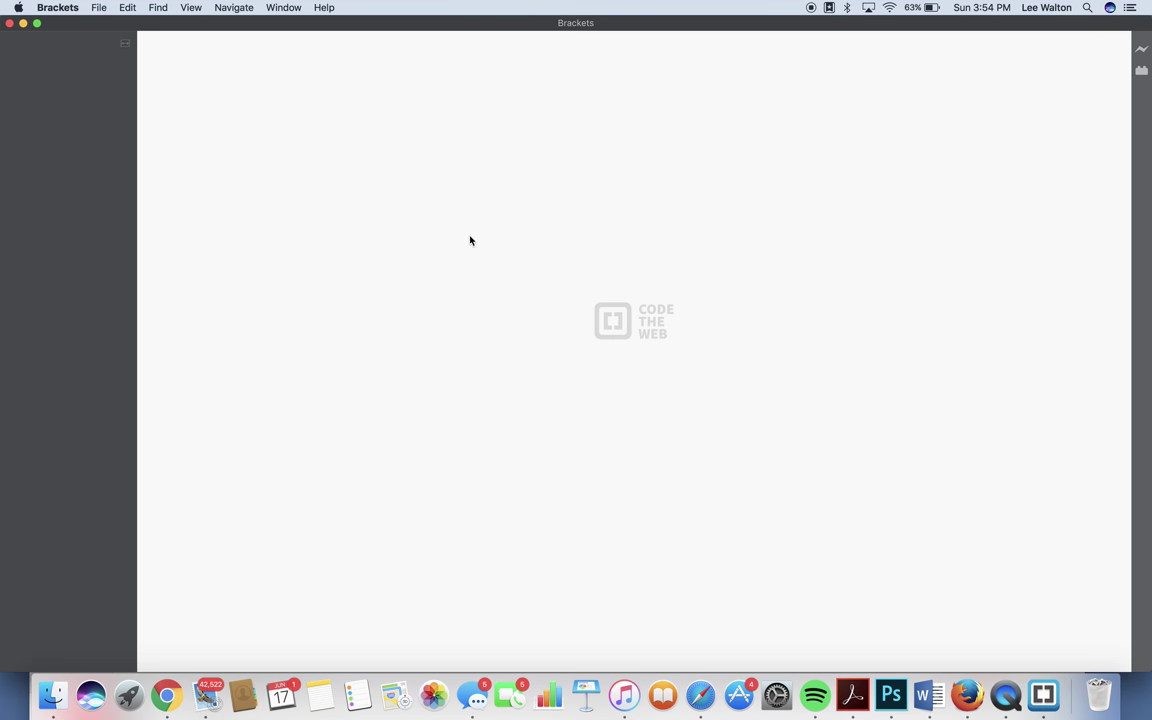
click(1141, 50)
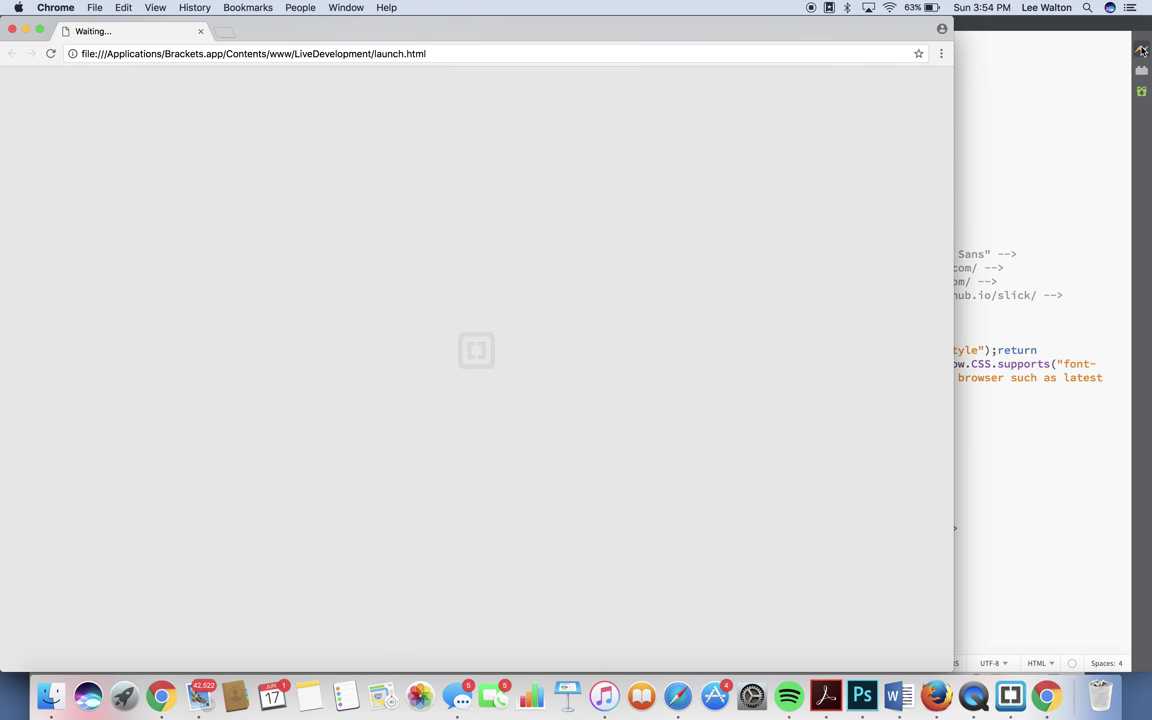
Open the Car Culture Home welcome popup, read it, and close it
drag(764, 37, 802, 35)
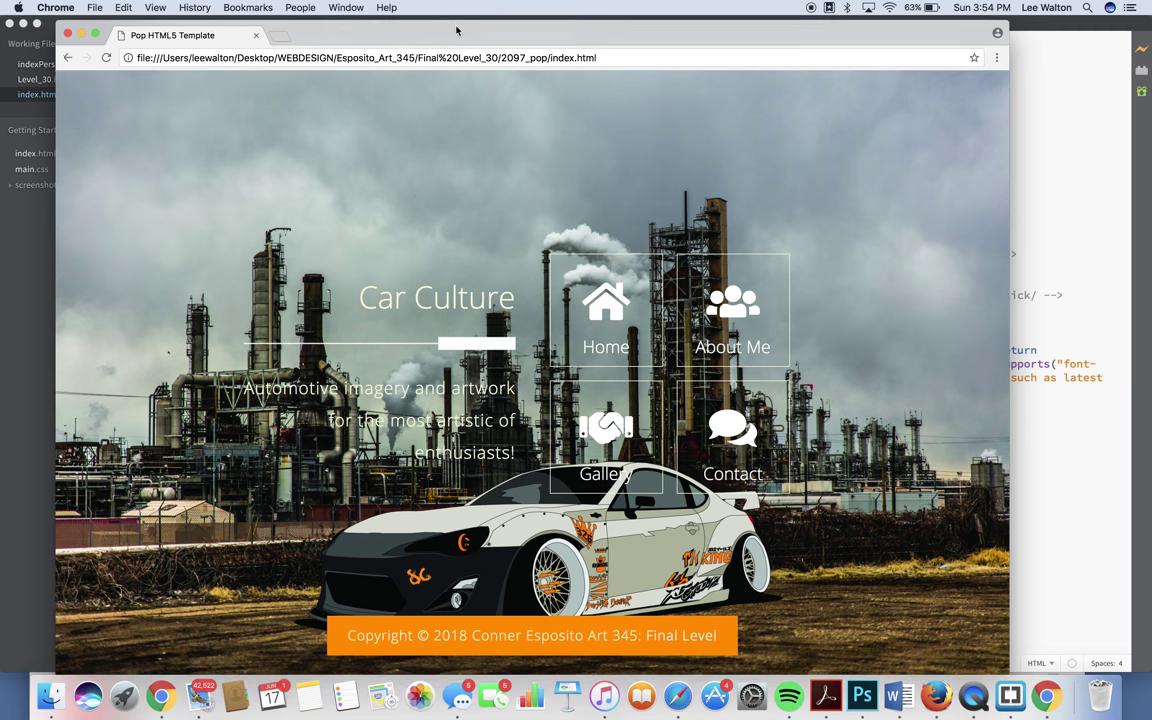
drag(456, 26, 463, 32)
click(607, 308)
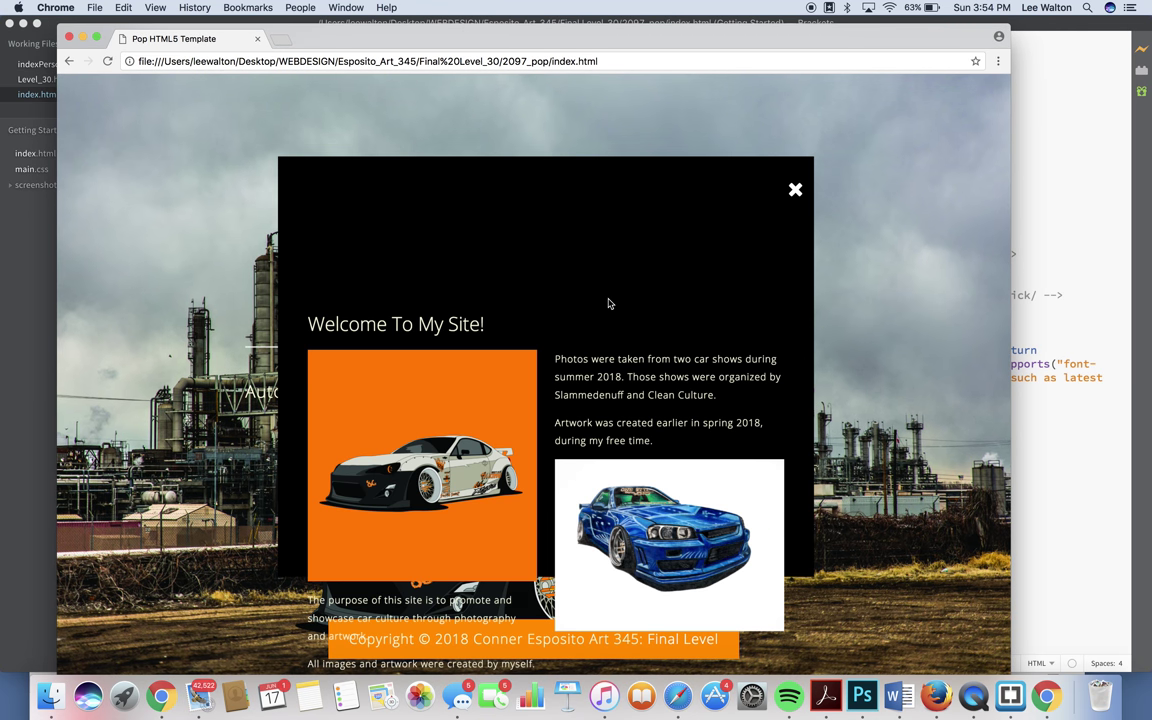
double_click(609, 304)
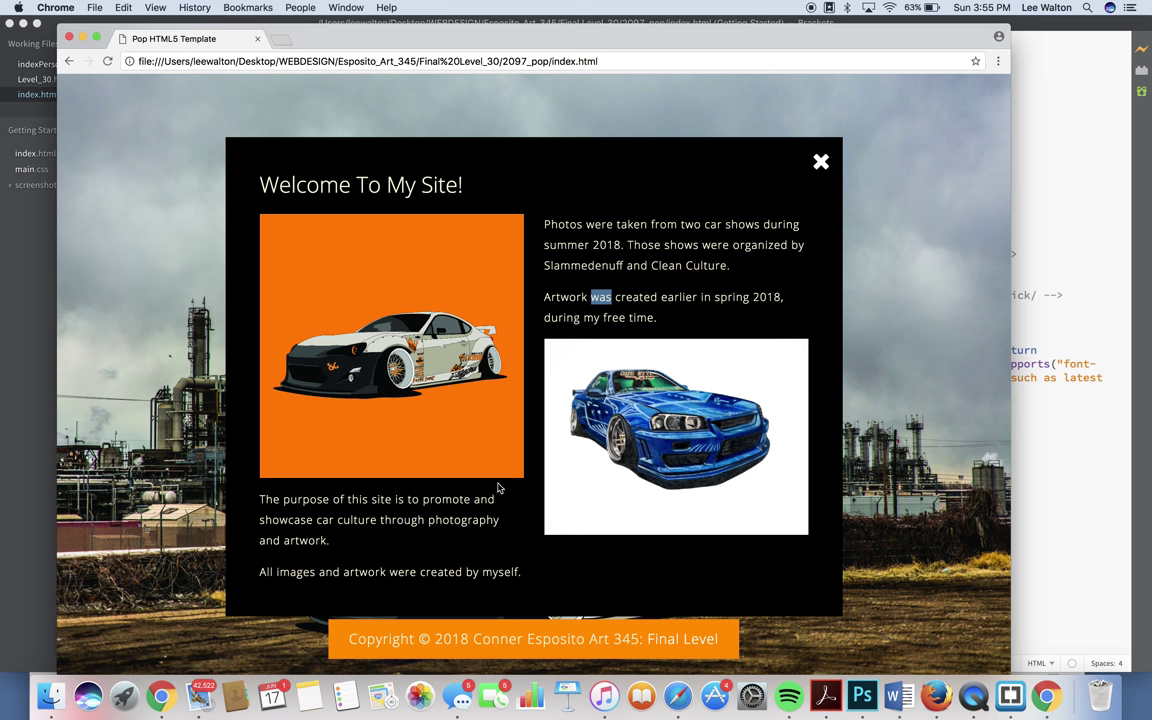
click(821, 163)
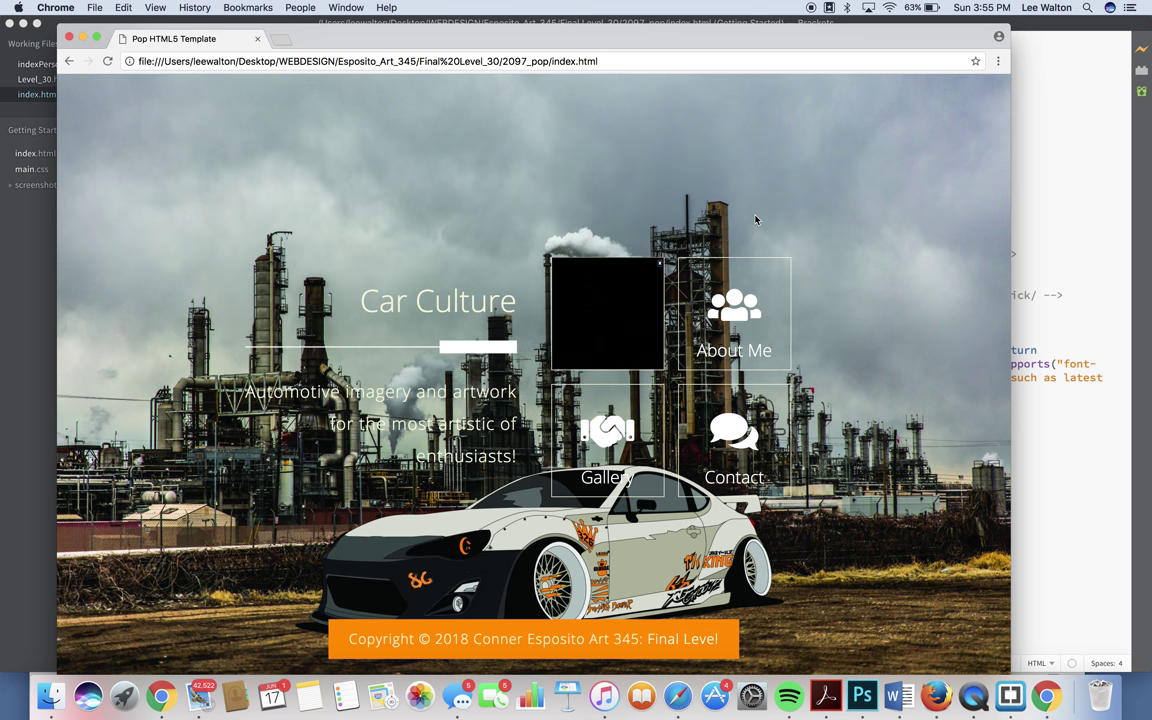
Browse the Gallery's My Work carousel through its photo pages, then close the popup
click(601, 428)
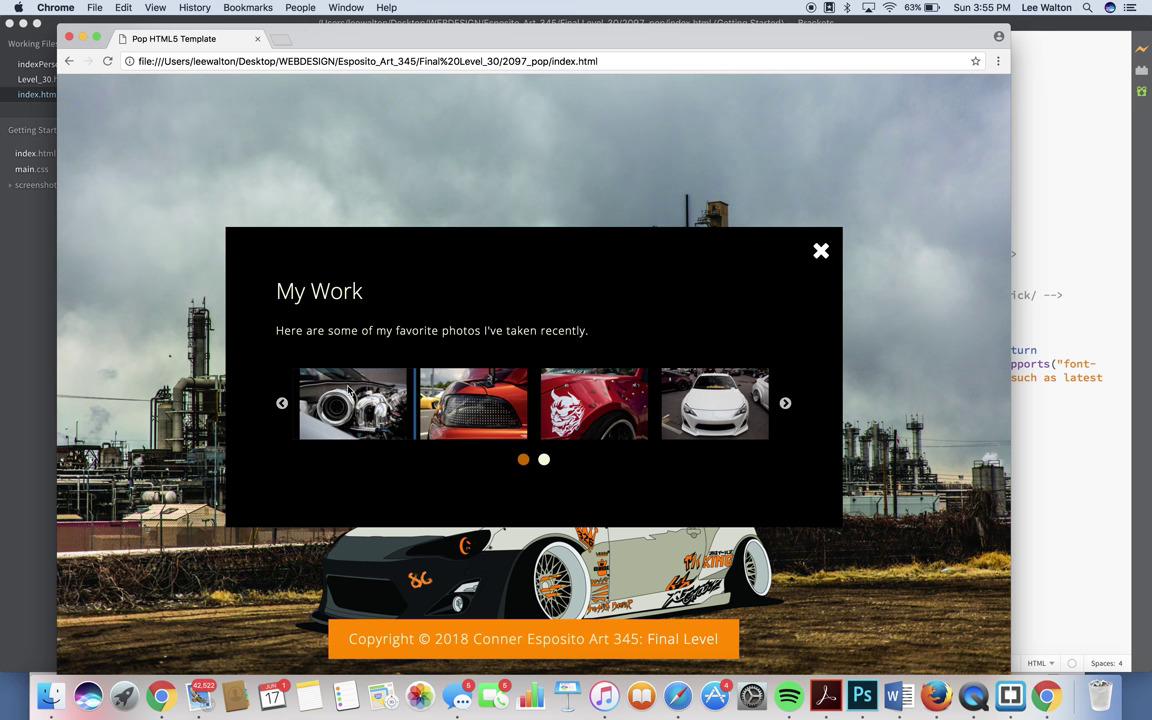
drag(350, 400, 568, 410)
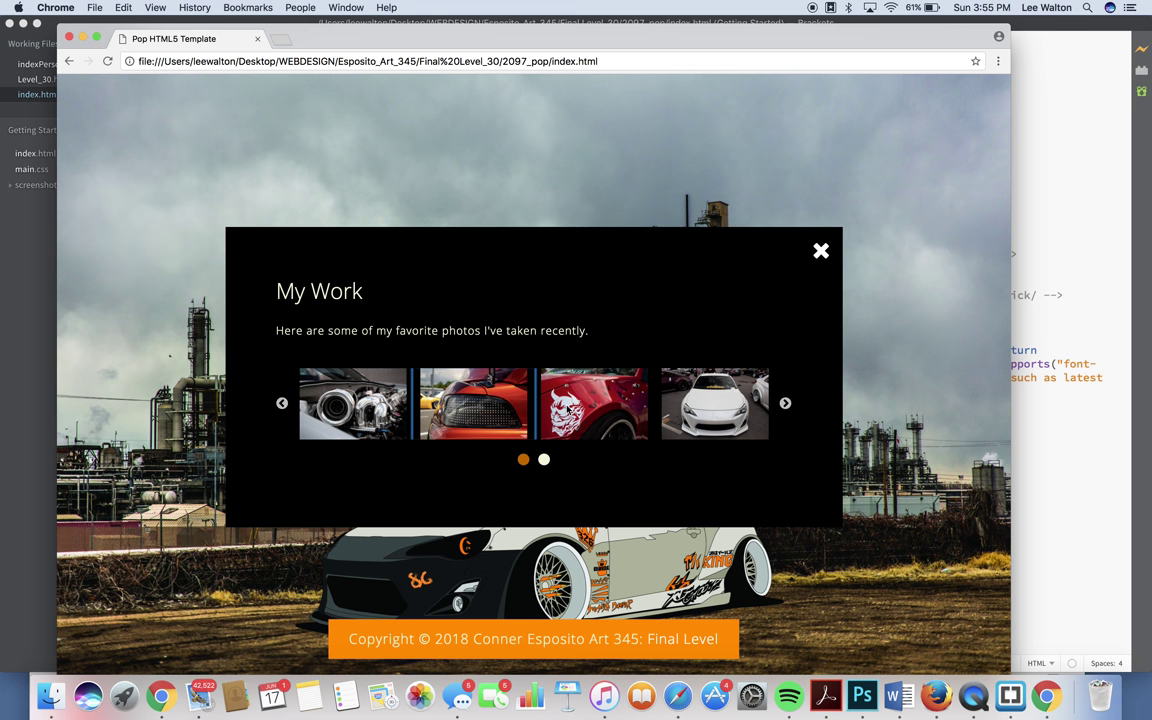
click(785, 405)
drag(785, 412, 460, 380)
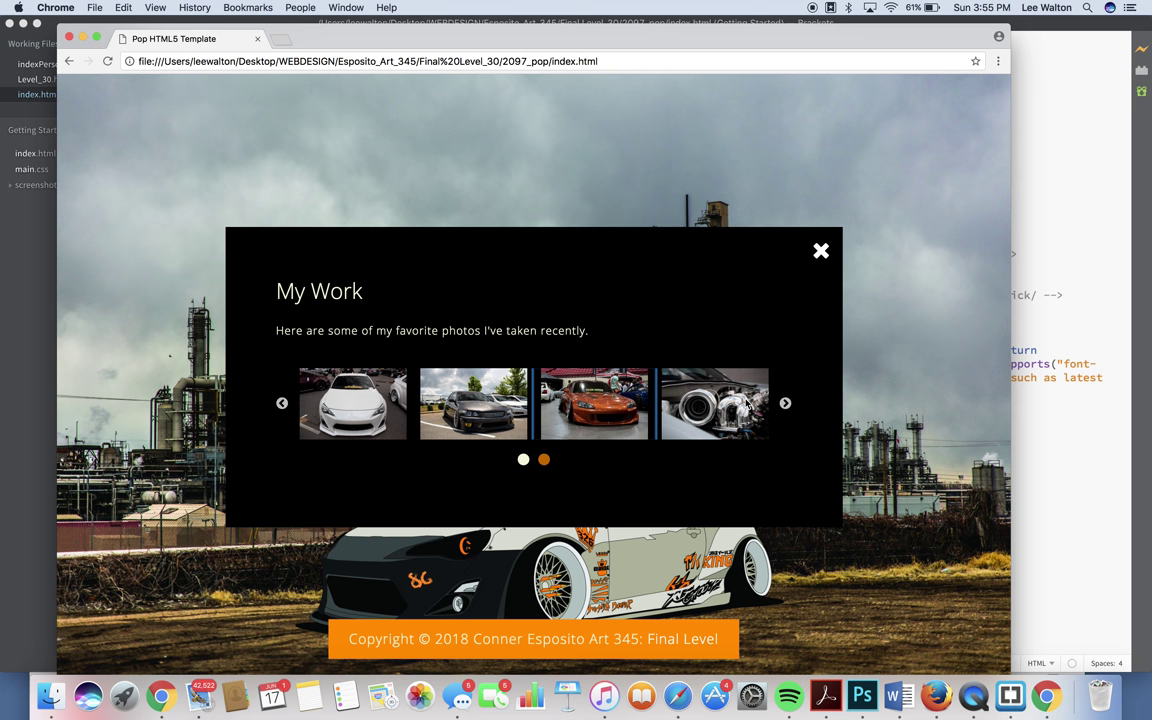
drag(737, 389, 485, 419)
click(785, 403)
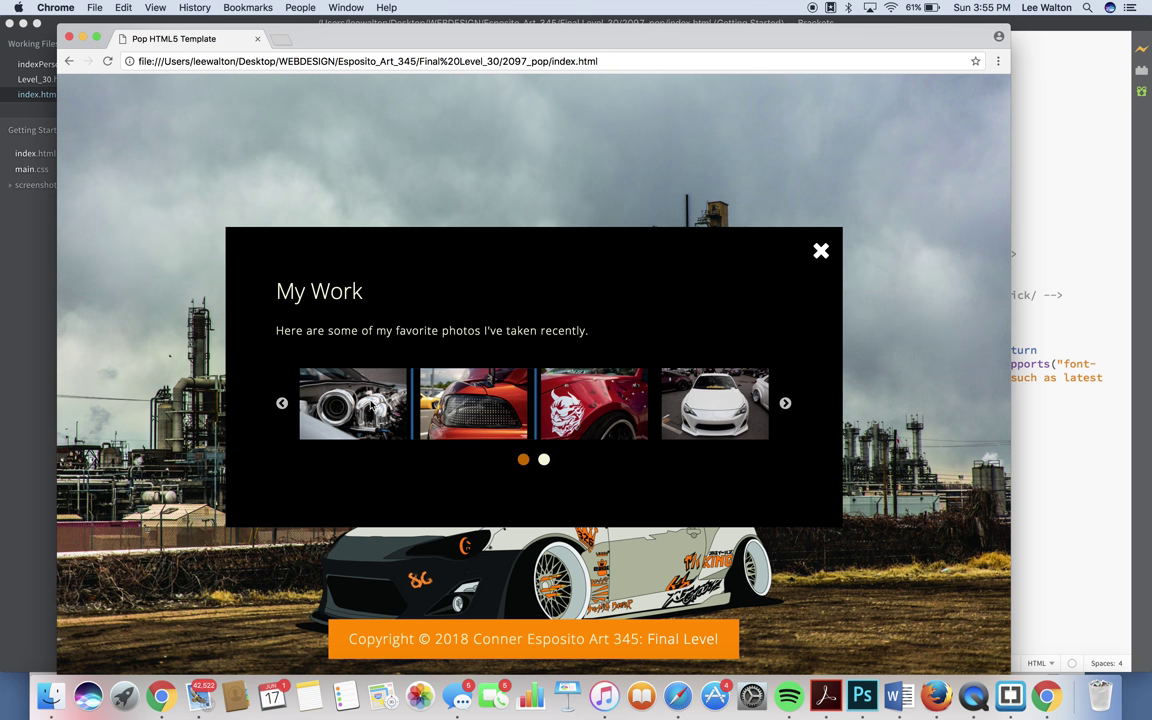
click(820, 250)
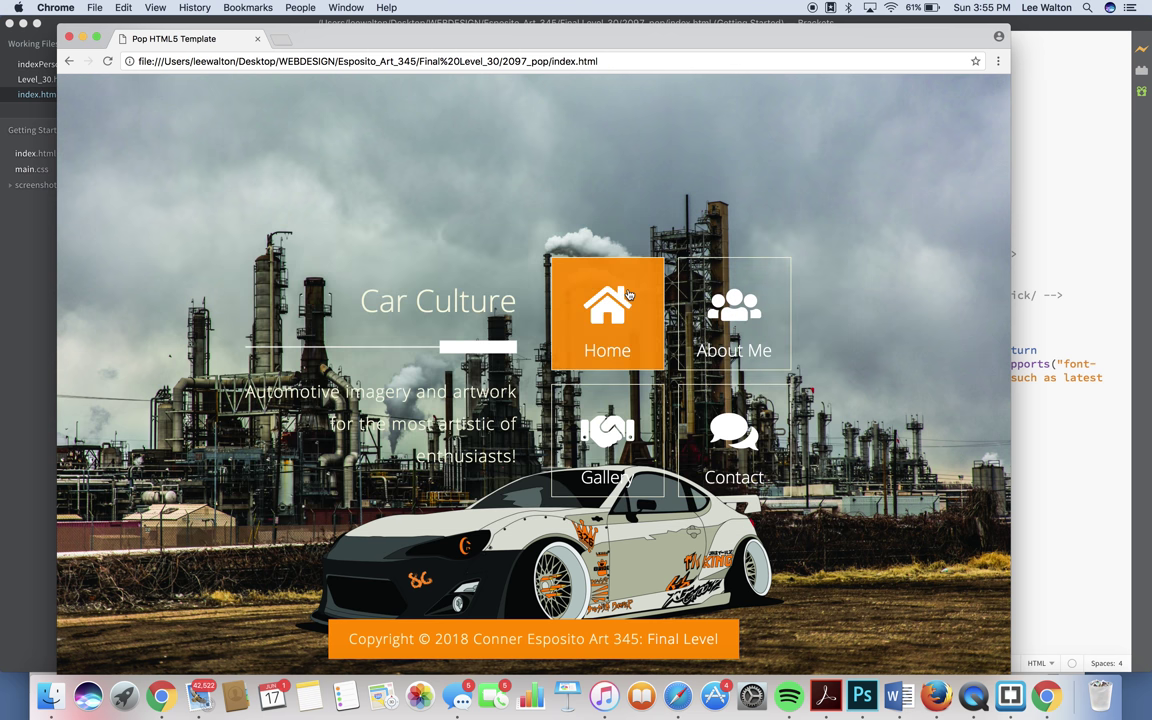
Open and close the About Me background popup and the Contact form popup
click(733, 300)
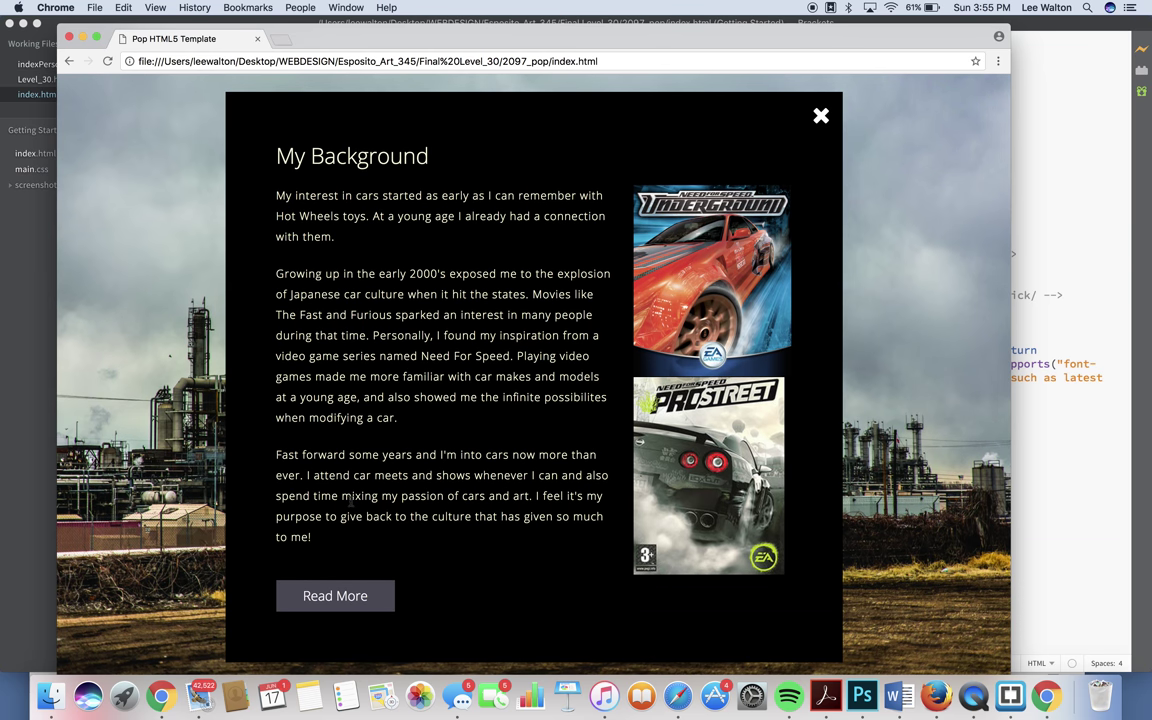
click(820, 120)
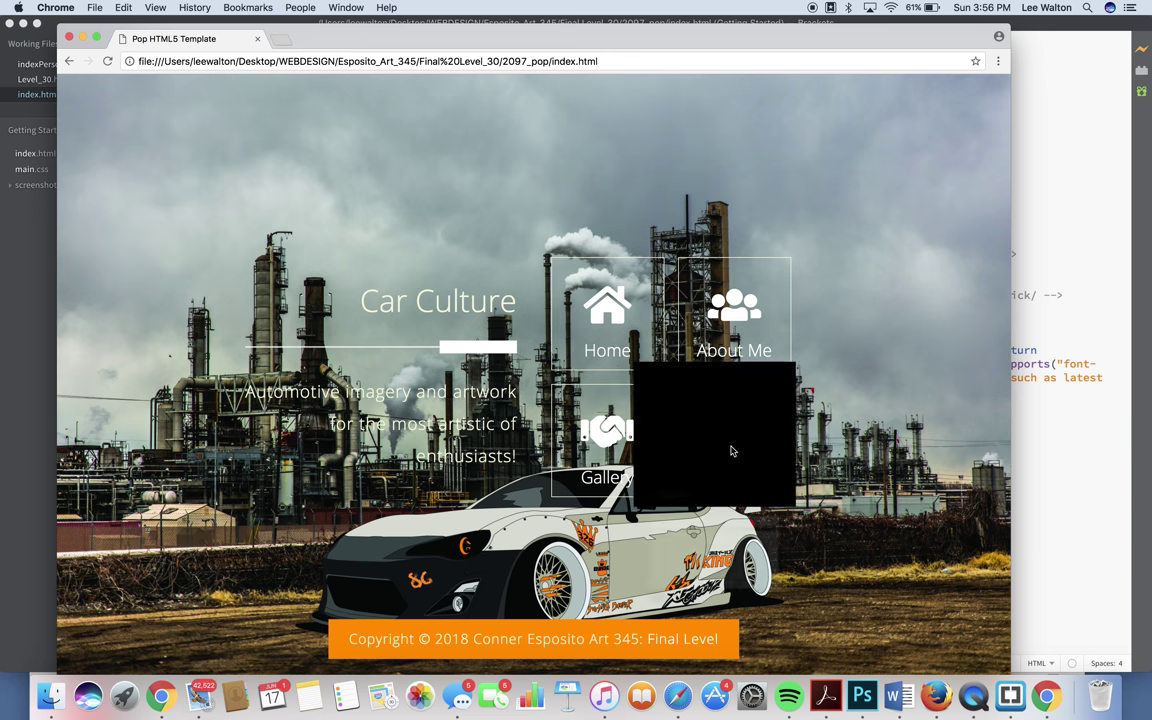
click(730, 450)
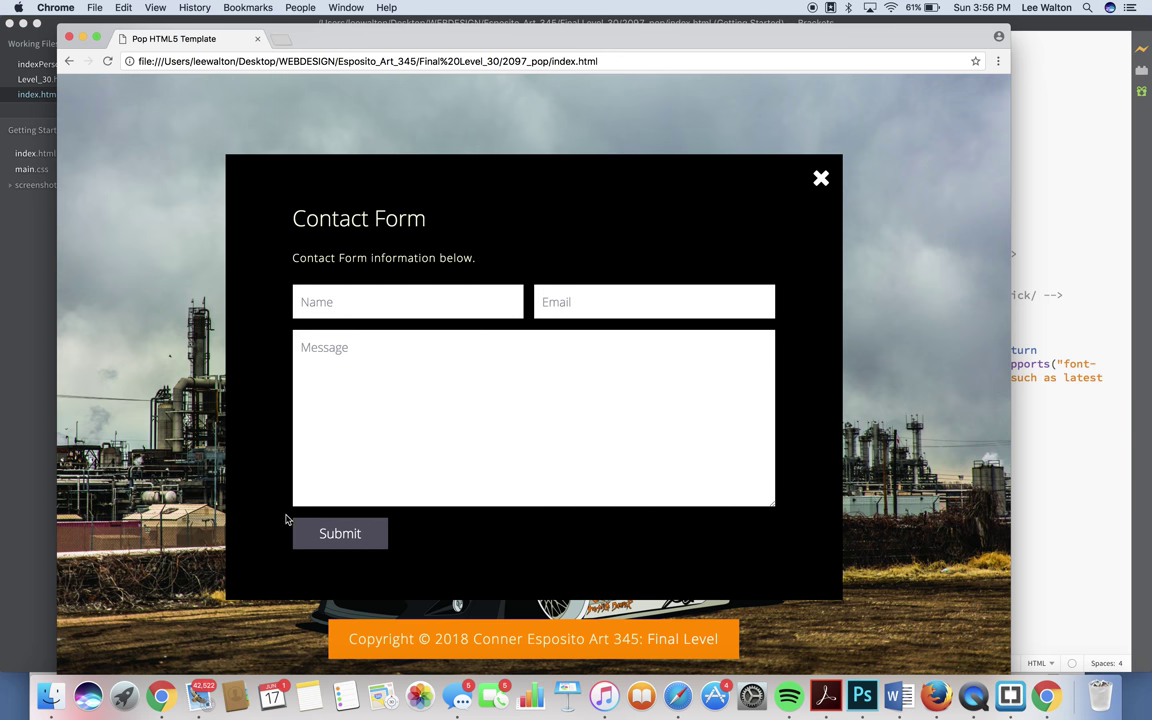
click(820, 178)
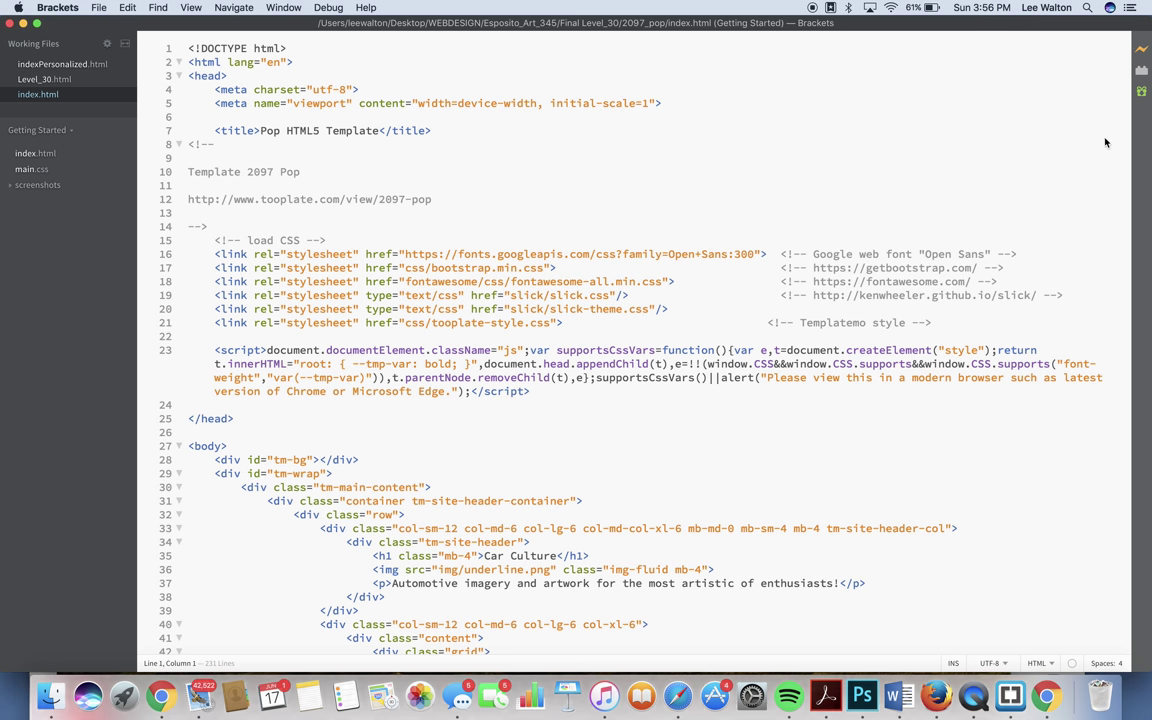
Select the tooplate template URL on line 12 in Brackets and open a new Chrome window
click(1020, 132)
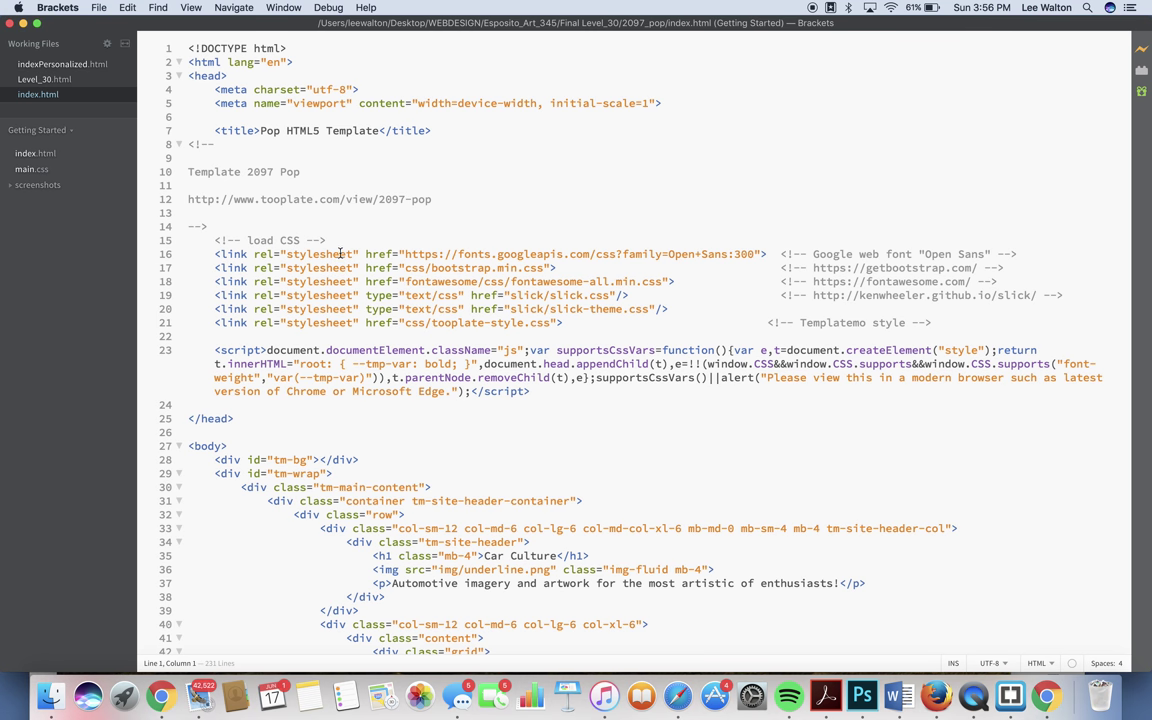
drag(444, 199, 138, 210)
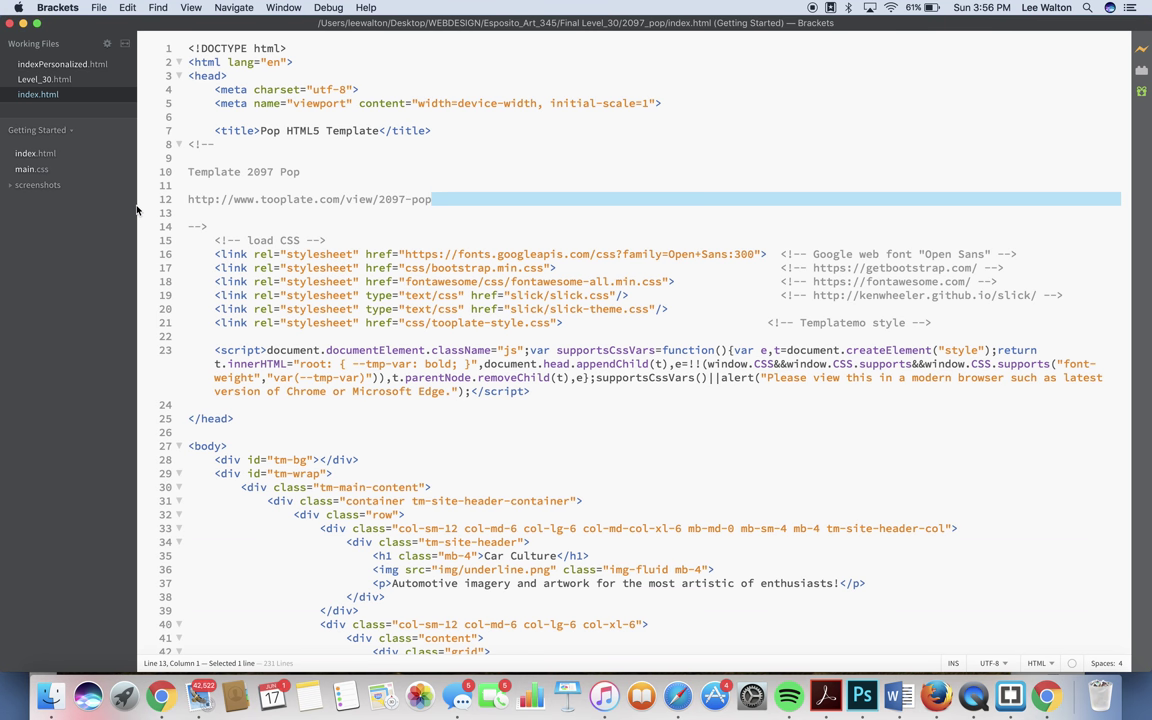
drag(432, 199, 188, 199)
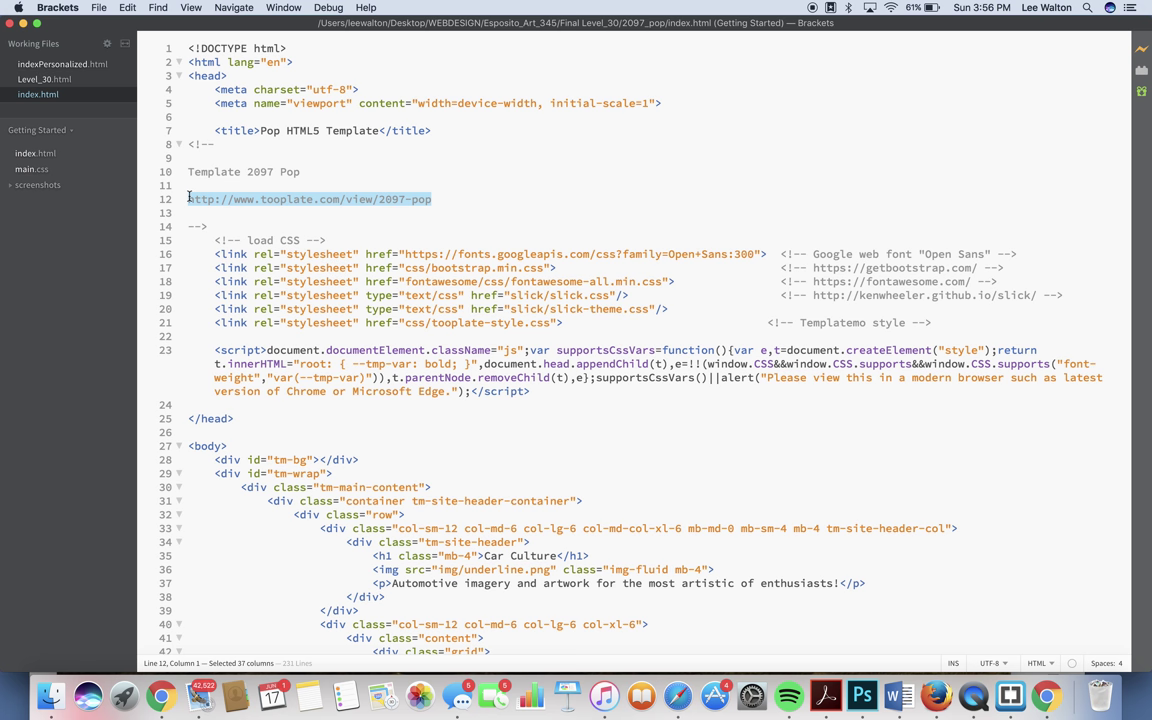
click(160, 697)
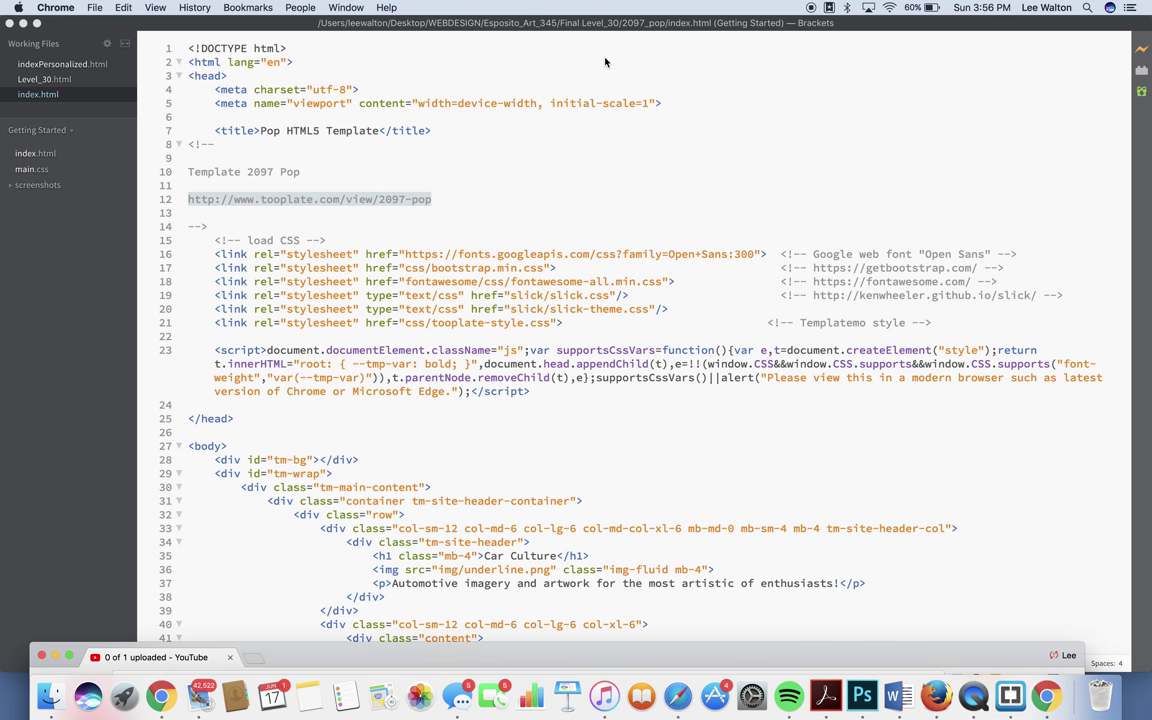
key(super+n)
Paste and load the tooplate address, then open the Pop Design live demo
click(496, 51)
text(http://www.tooplate.com/view/2097-pop)
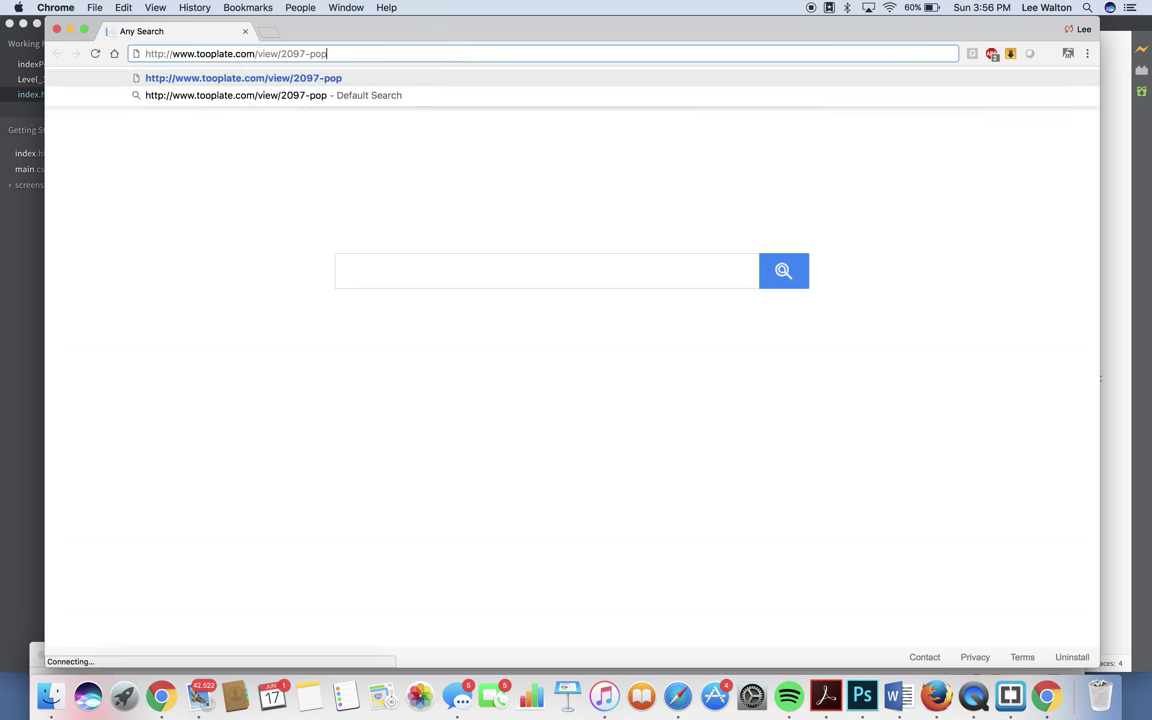
key(Return)
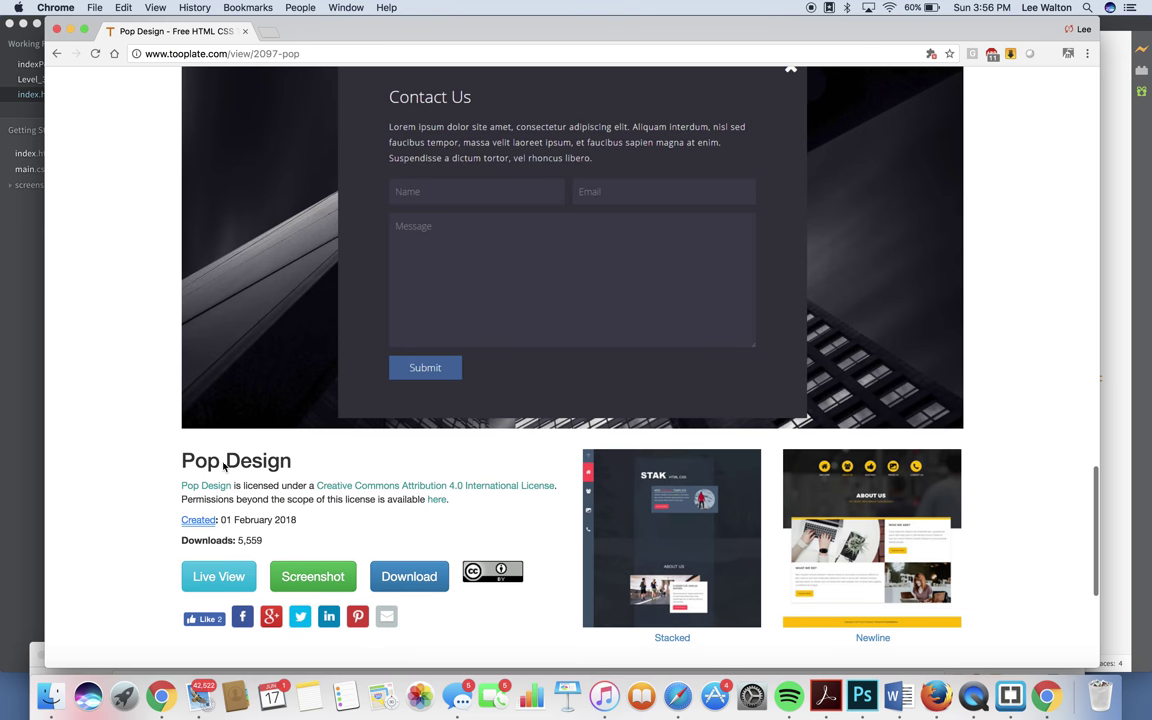
click(218, 580)
drag(509, 33, 637, 28)
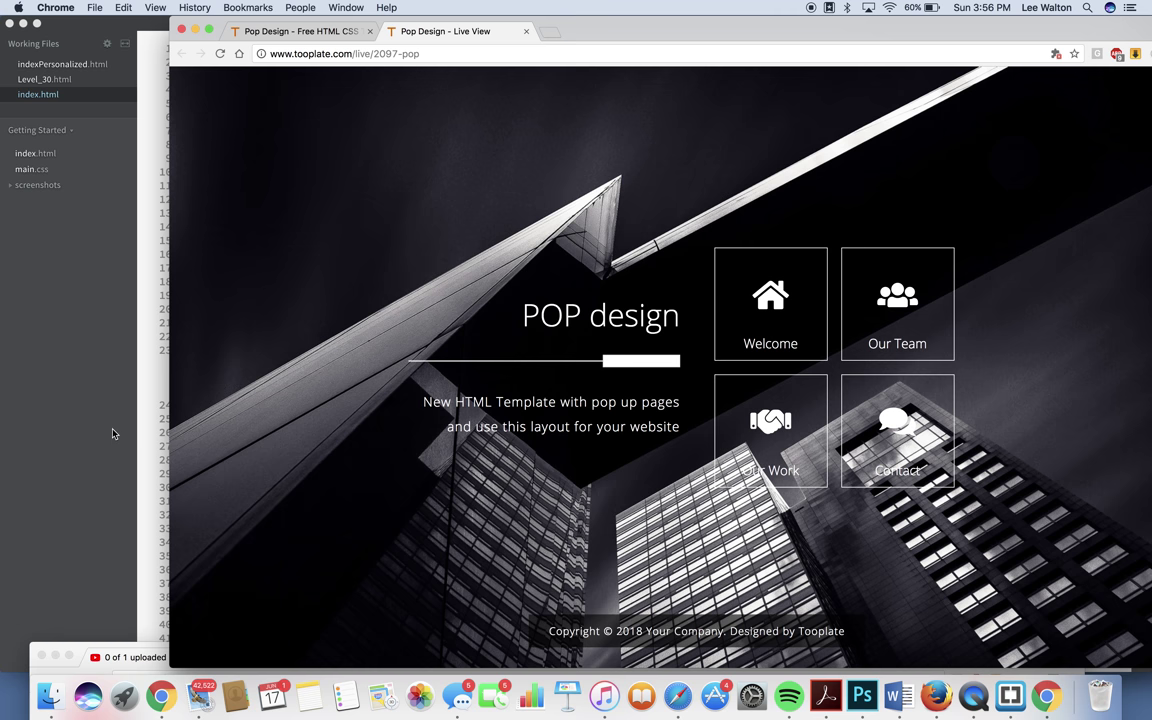
Close the open Brackets files and clear the editor and other browser windows away
click(108, 390)
key(super+w)
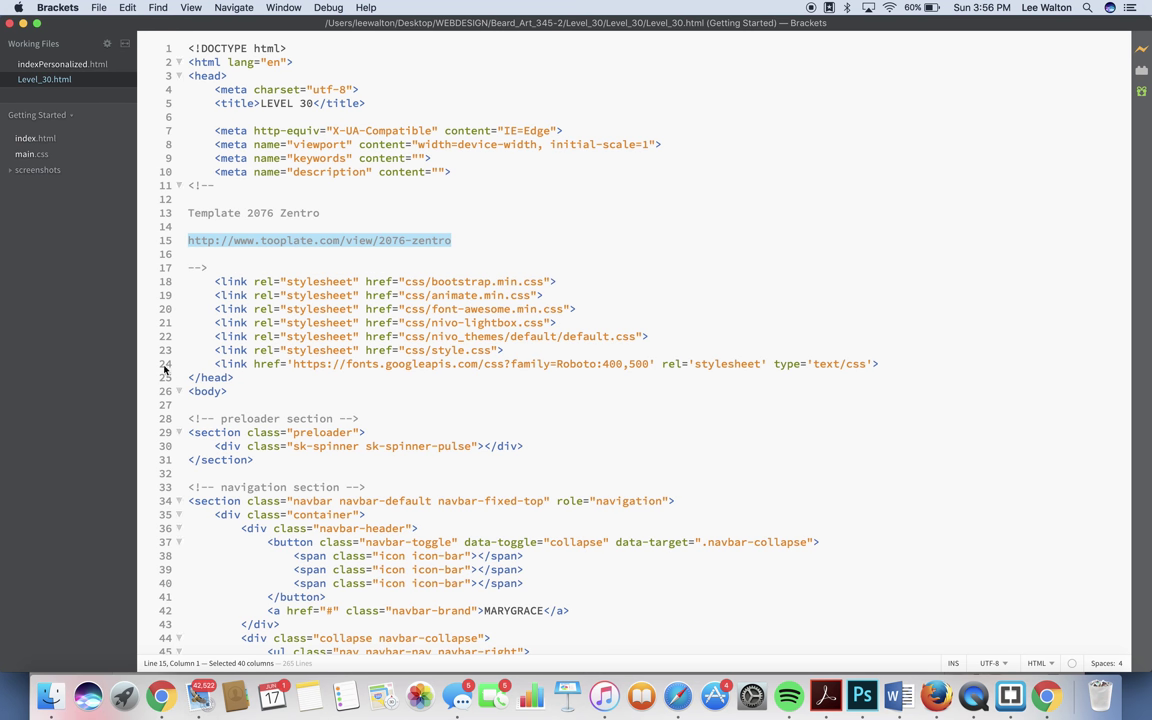
key(super+w)
key(super+w)
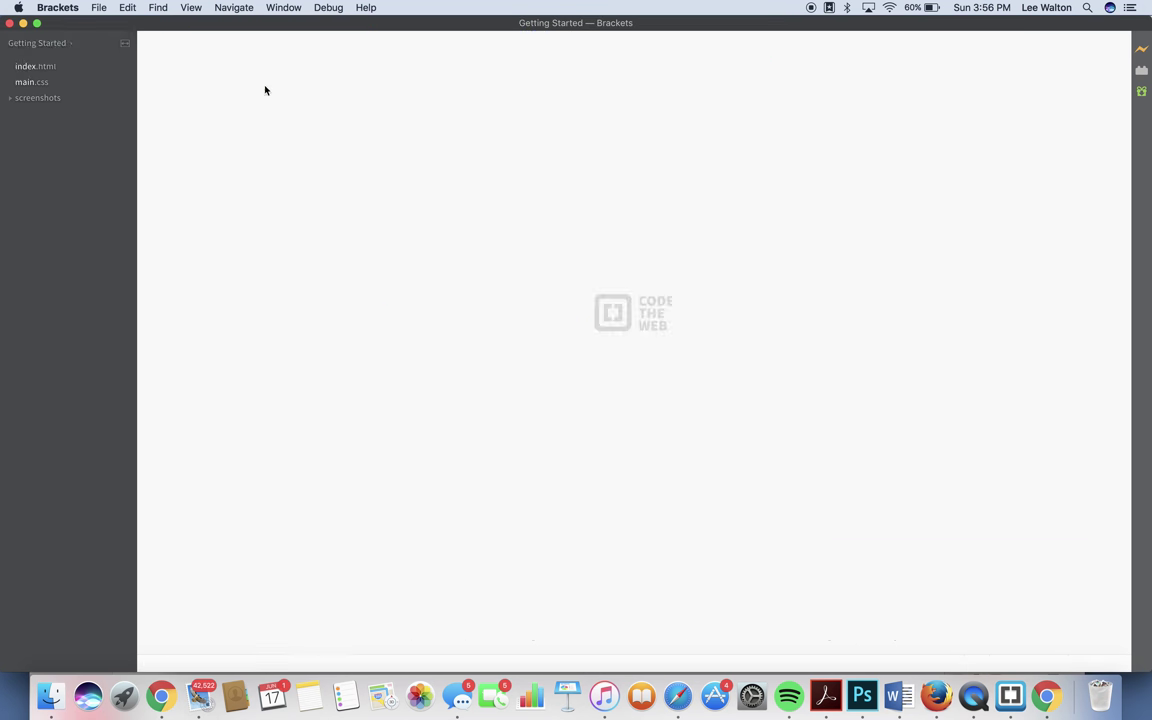
drag(274, 28, 350, 501)
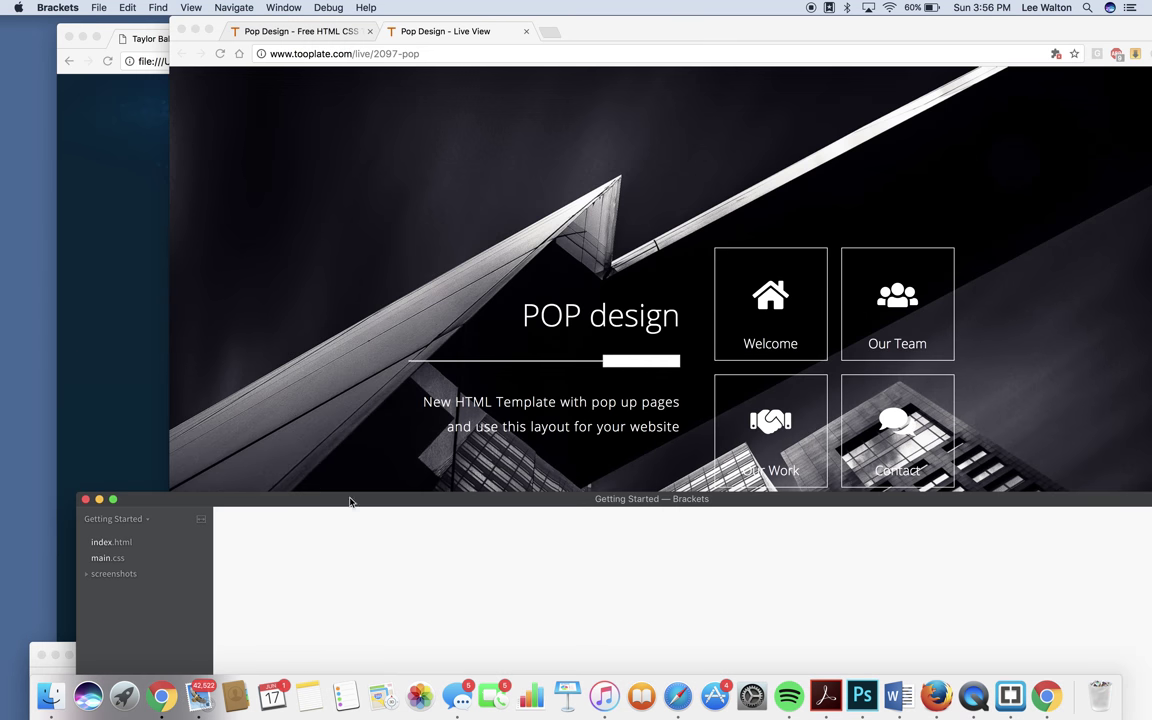
click(147, 342)
key(super+r)
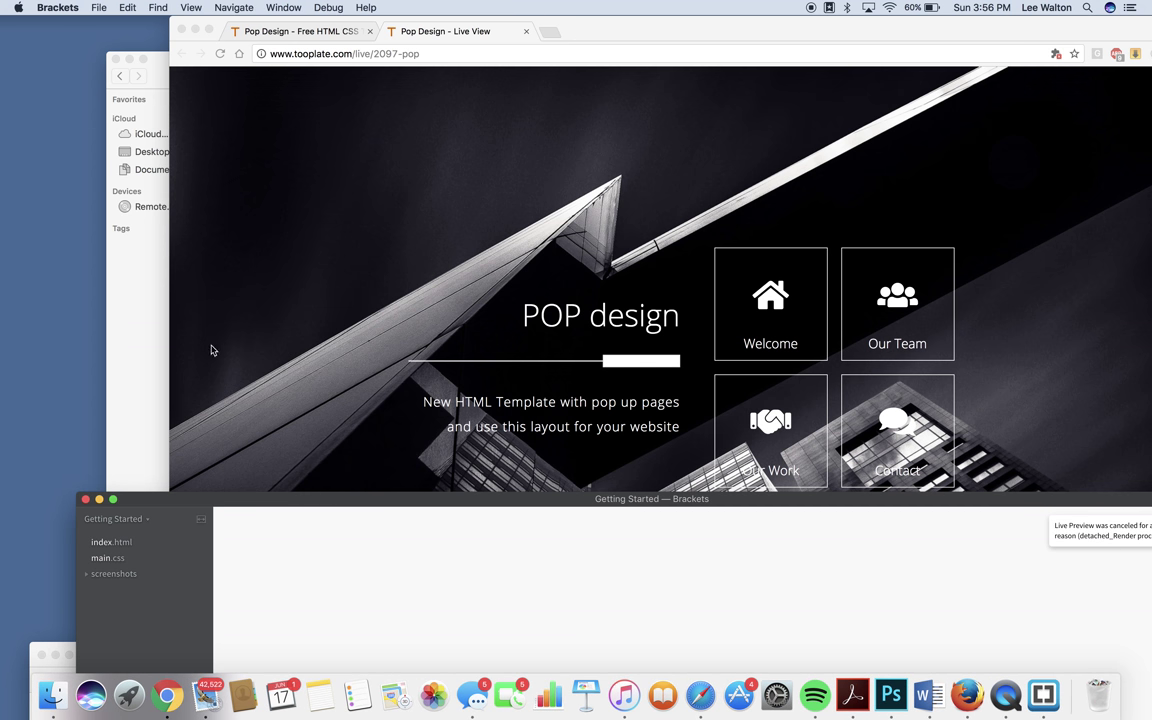
click(120, 370)
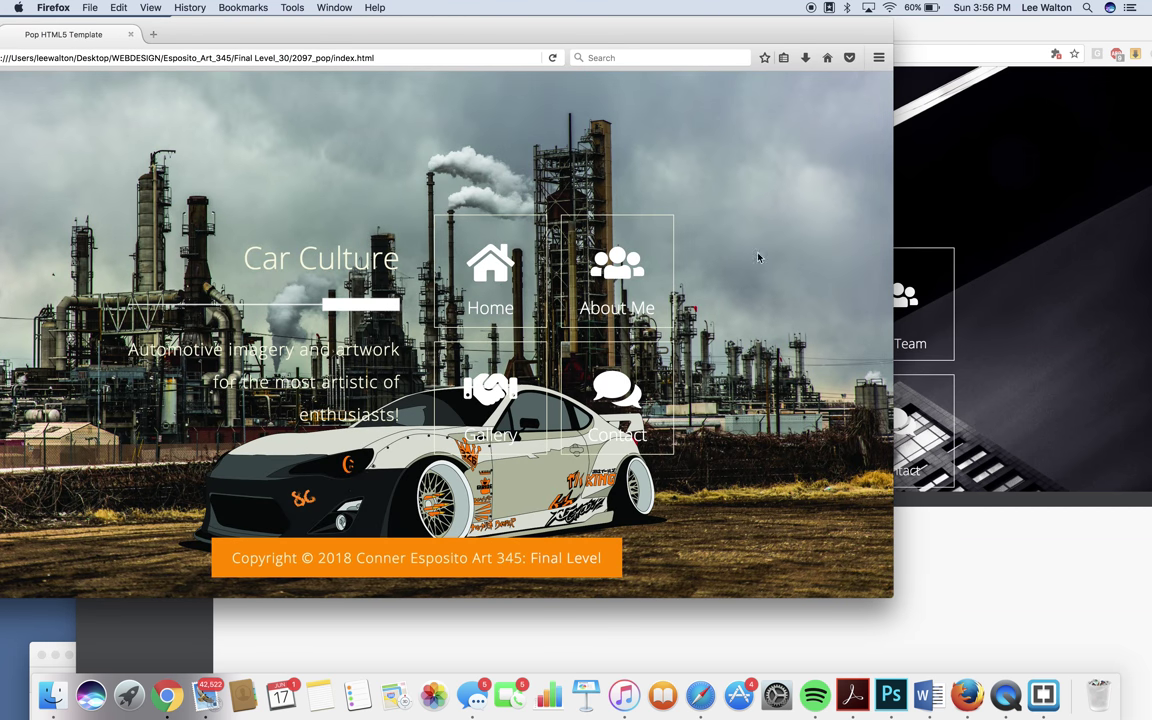
Compare the Car Culture welcome pop-up with the template, then close the template window
click(1008, 337)
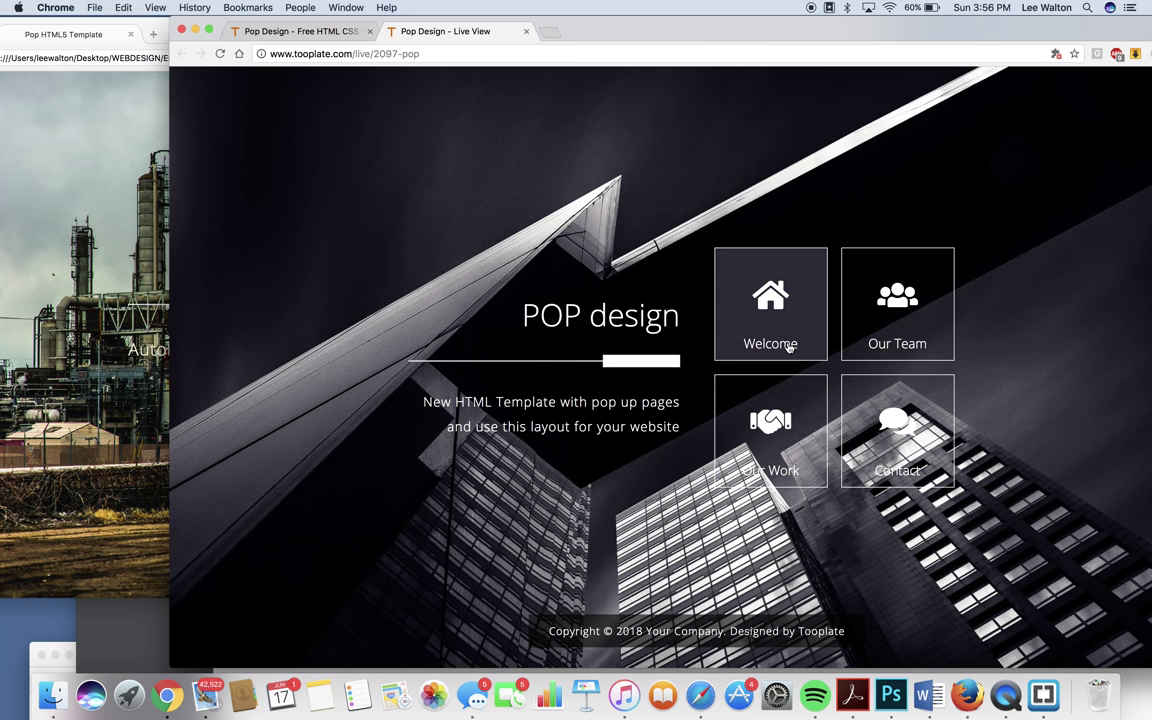
key(super+w)
scroll(322, 283, up, 5)
scroll(324, 283, up, 1)
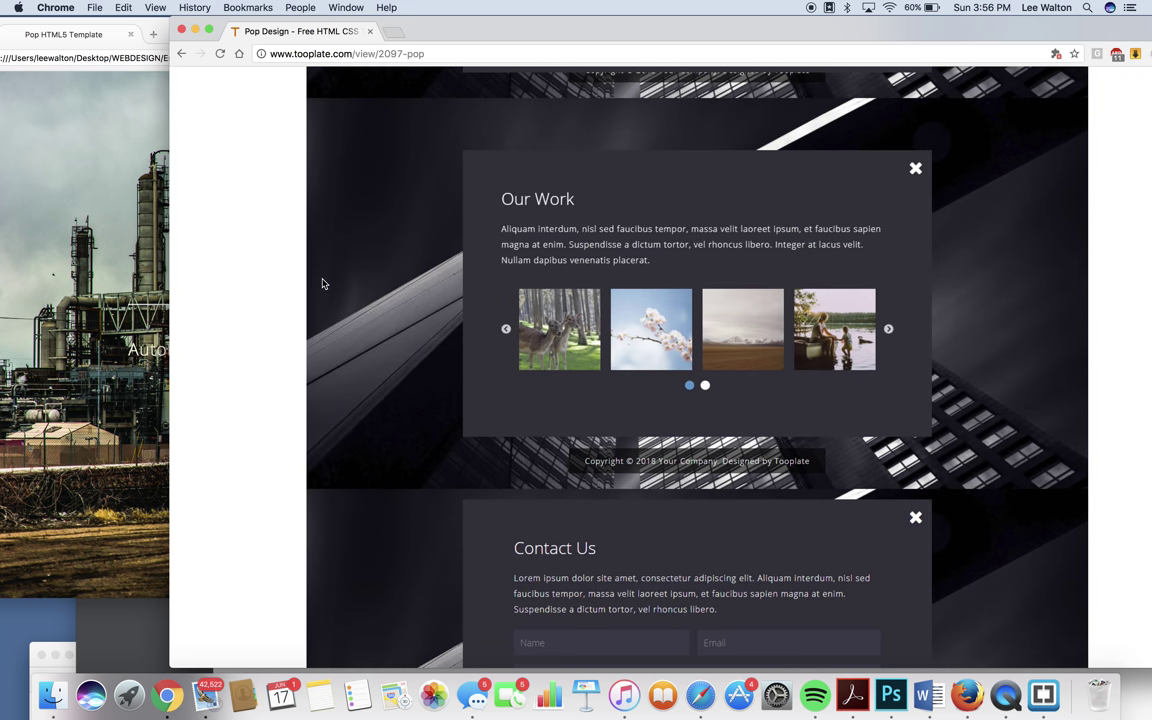
scroll(325, 283, up, 3)
scroll(326, 284, up, 3)
scroll(326, 284, up, 3)
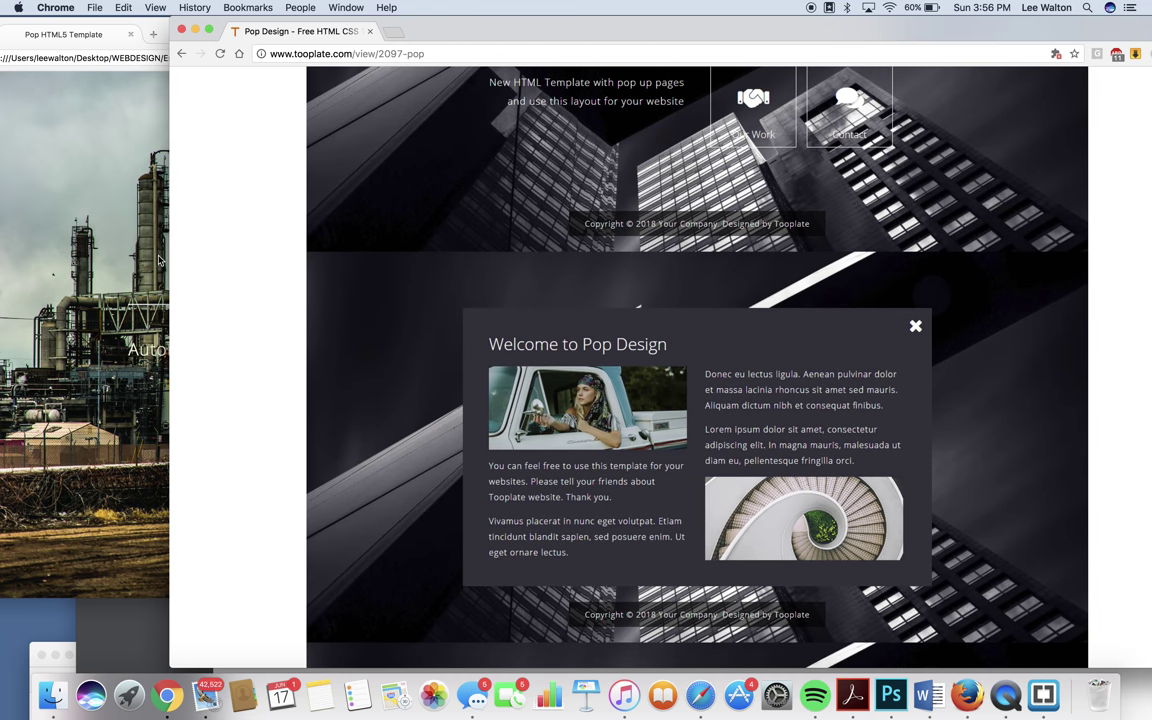
click(145, 235)
click(476, 303)
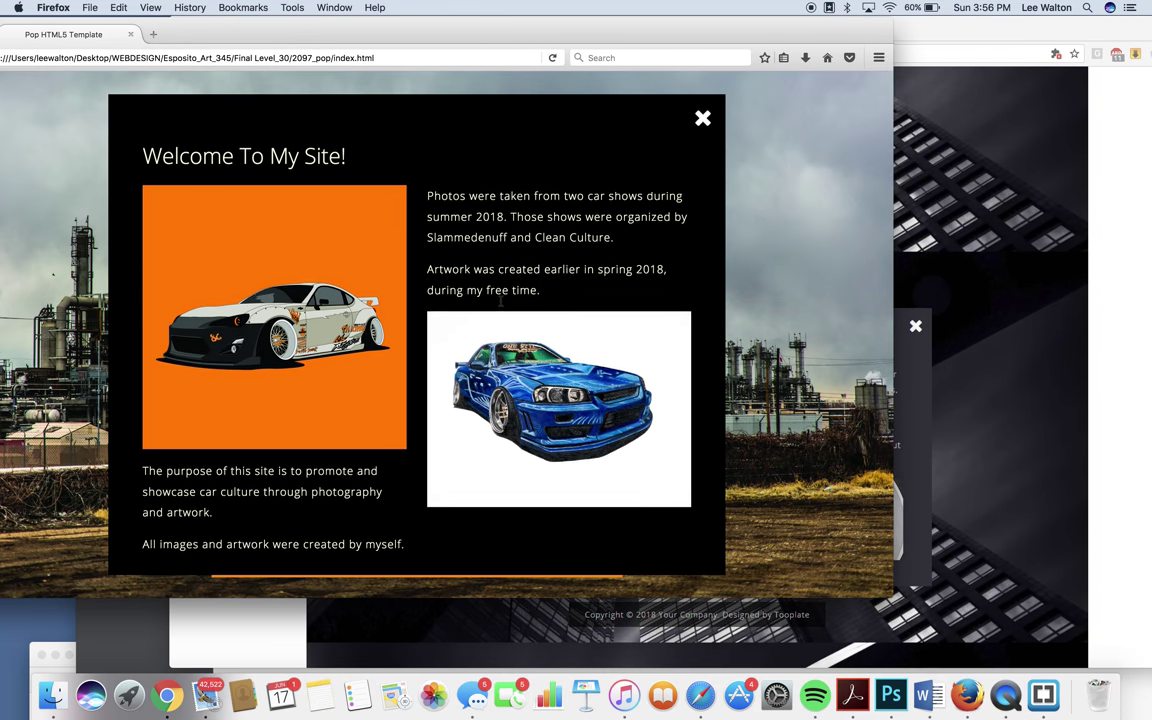
click(898, 150)
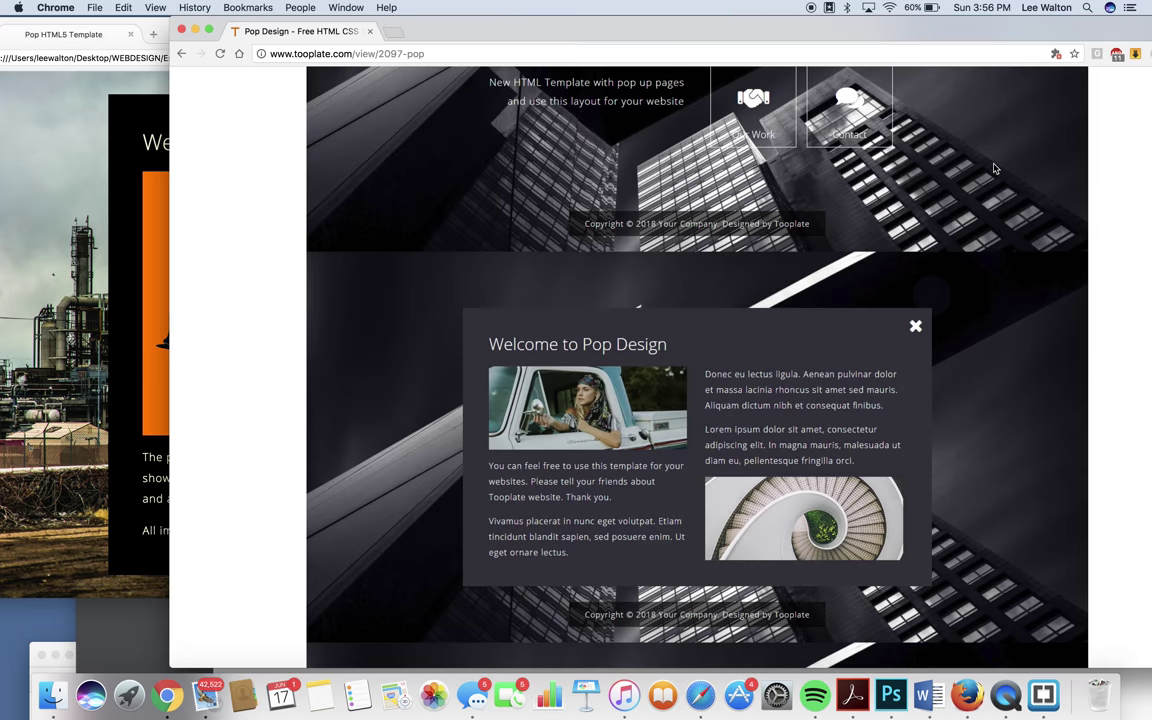
scroll(540, 340, up, 5)
scroll(583, 360, up, 1)
scroll(583, 360, down, 5)
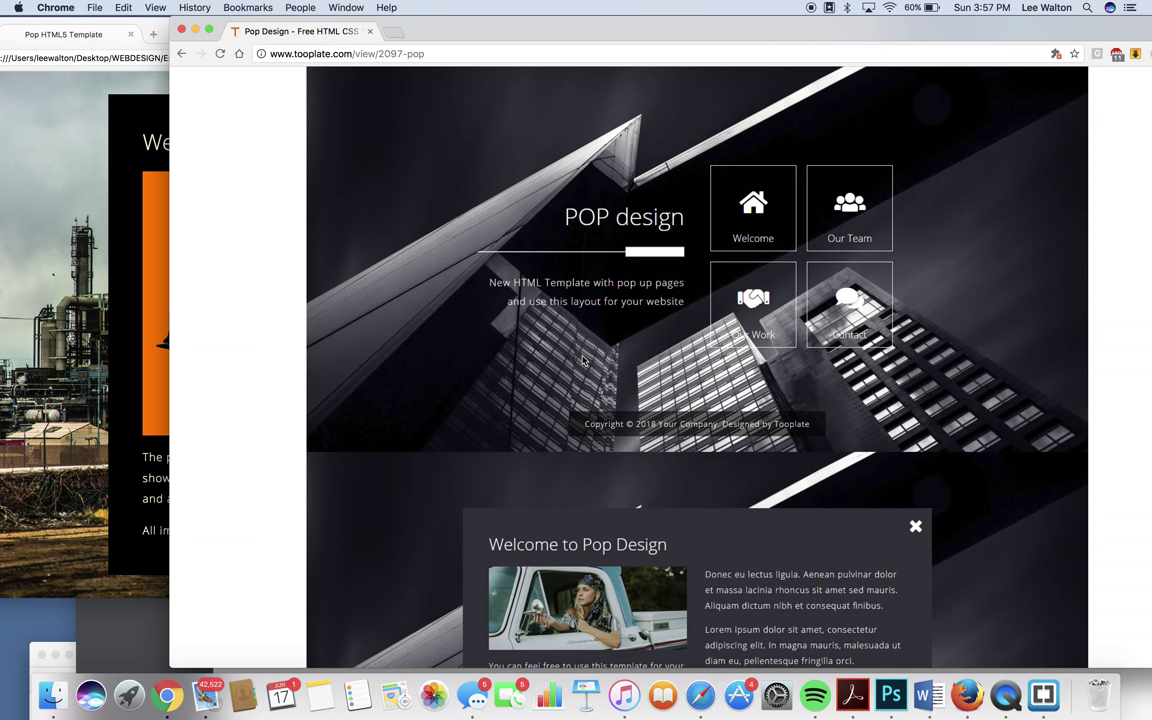
scroll(500, 360, down, 8)
click(150, 370)
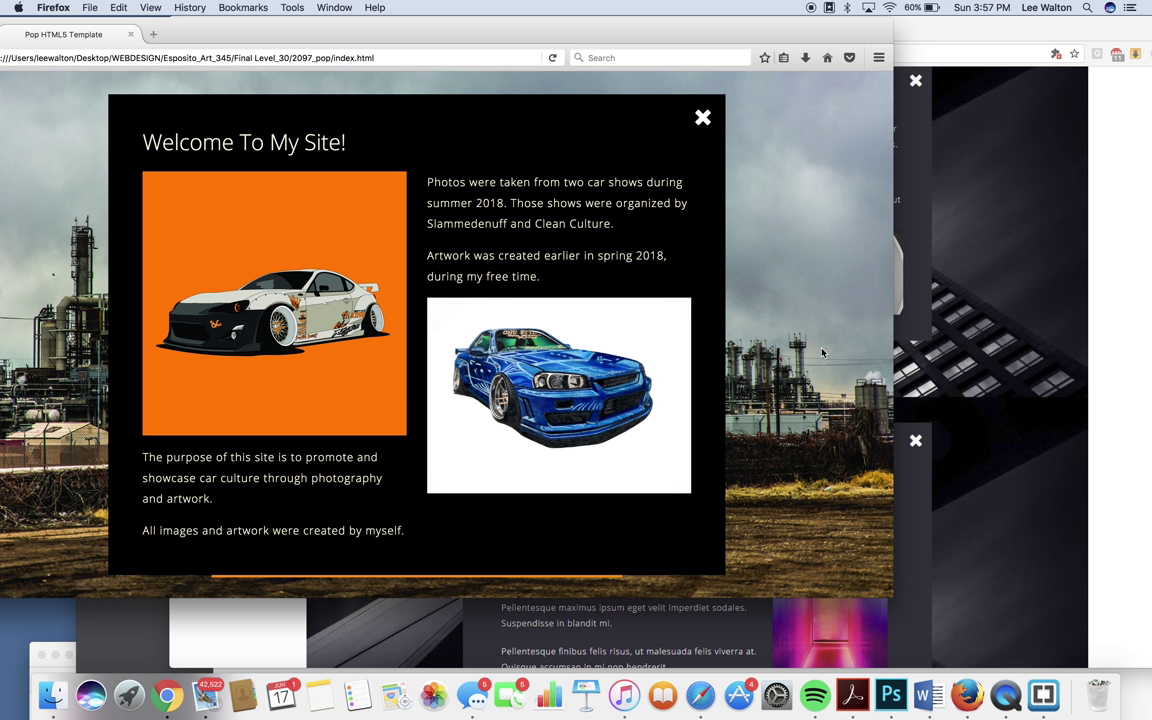
key(super+q)
key(super+w)
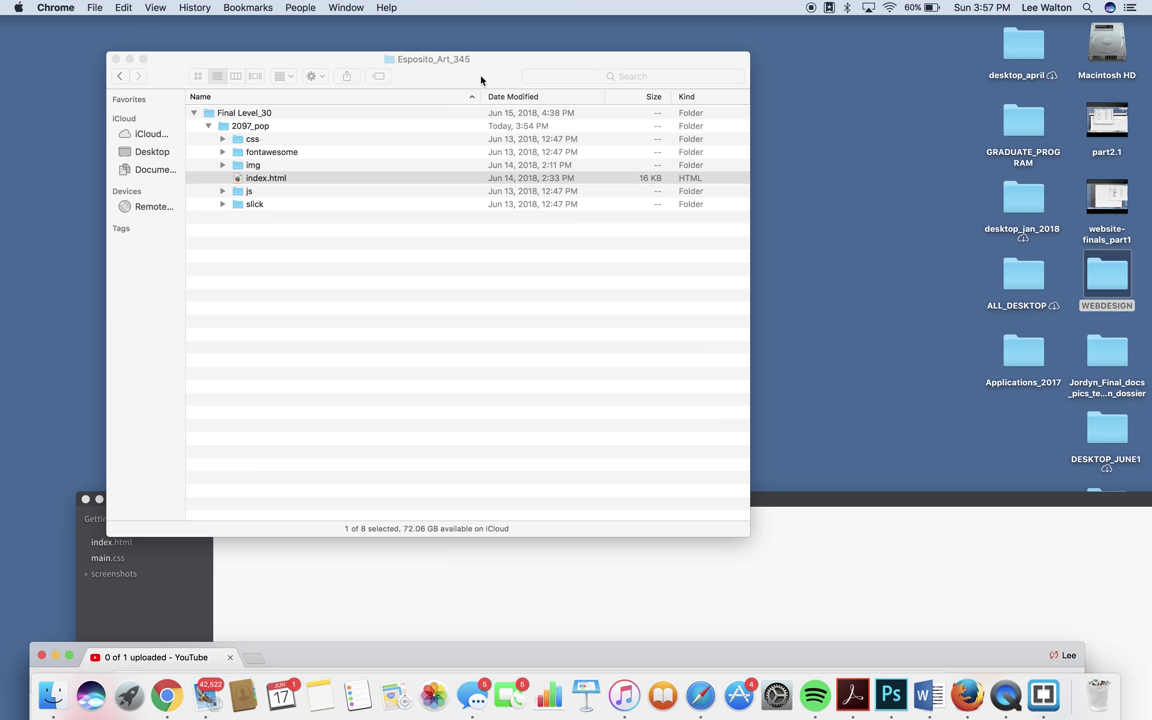
Go back to WEBDESIGN, expand Fatality, and drag its index.html onto Firefox
drag(481, 80, 580, 57)
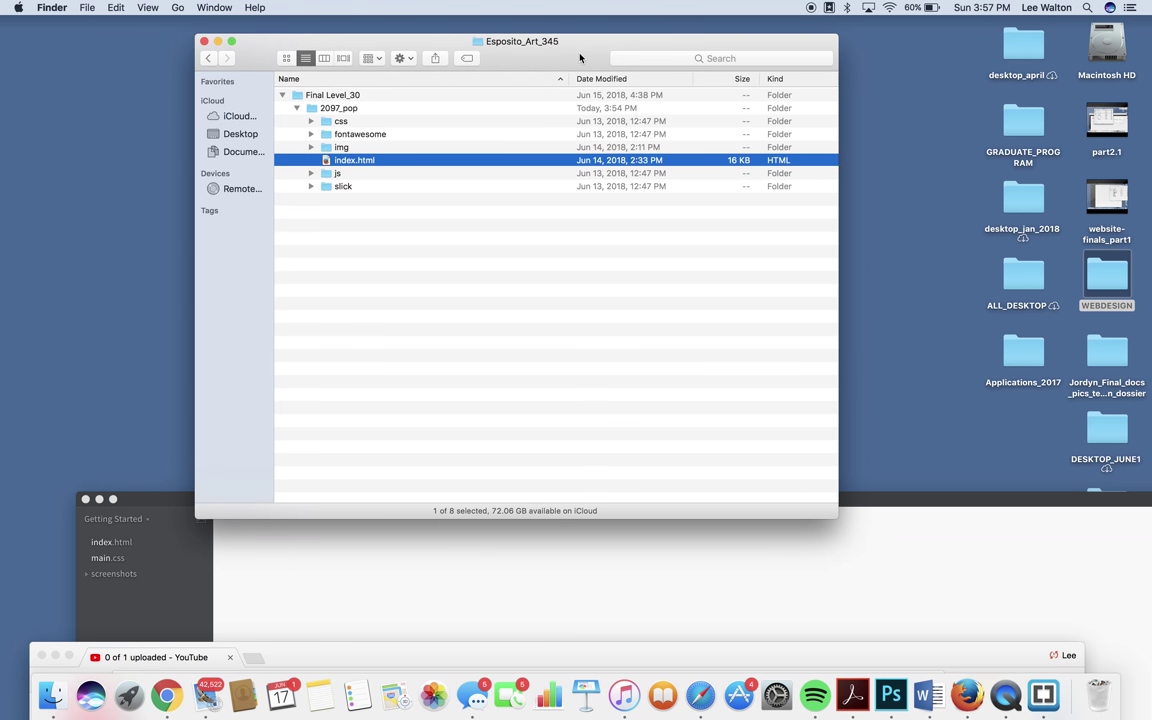
click(210, 59)
mouse_move(250, 58)
mouse_down()
mouse_move(256, 40)
mouse_move(262, 51)
mouse_up()
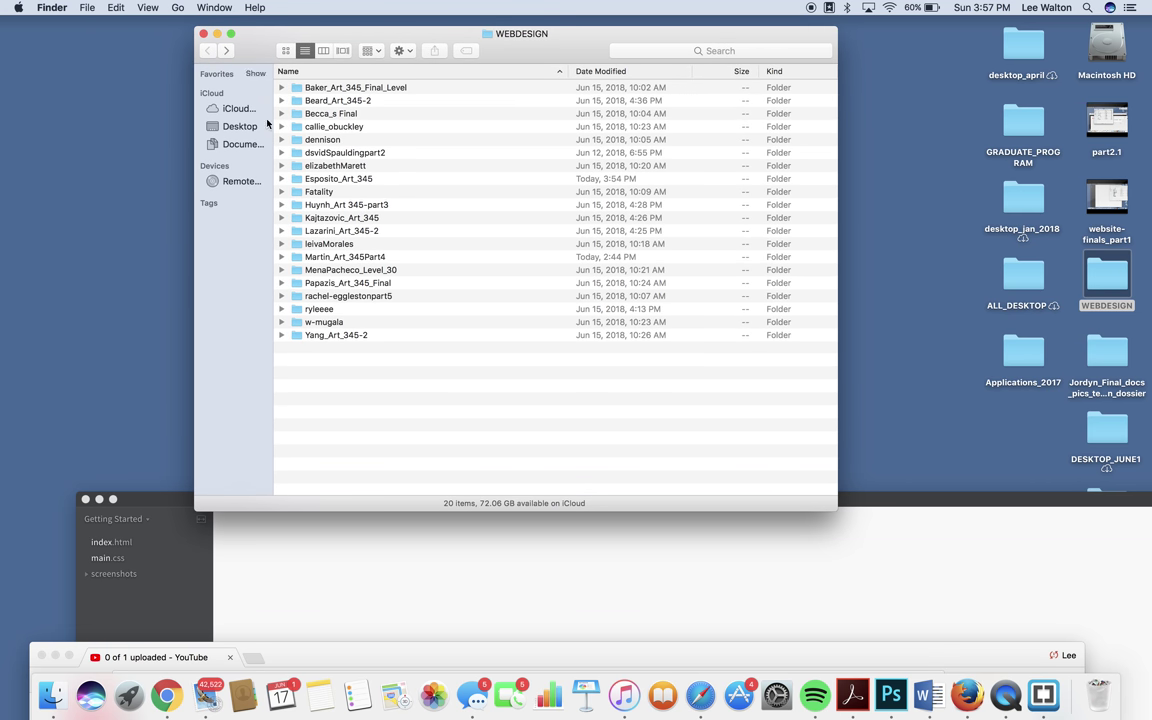
click(281, 192)
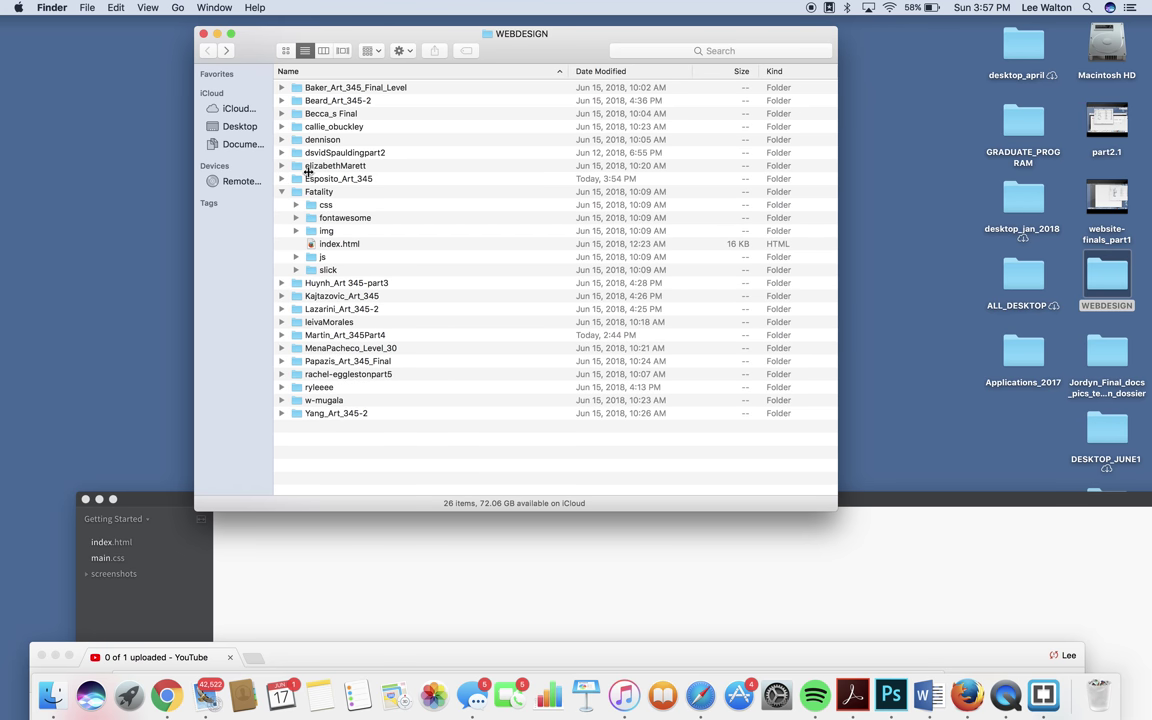
drag(262, 46, 262, 80)
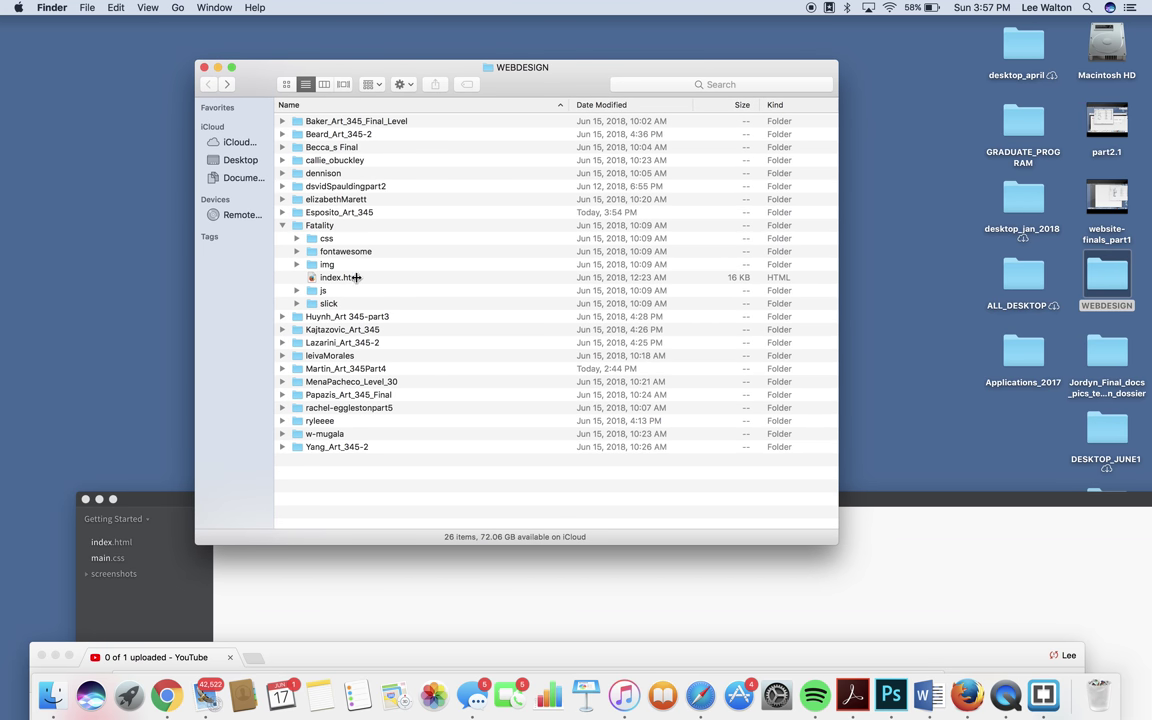
click(355, 277)
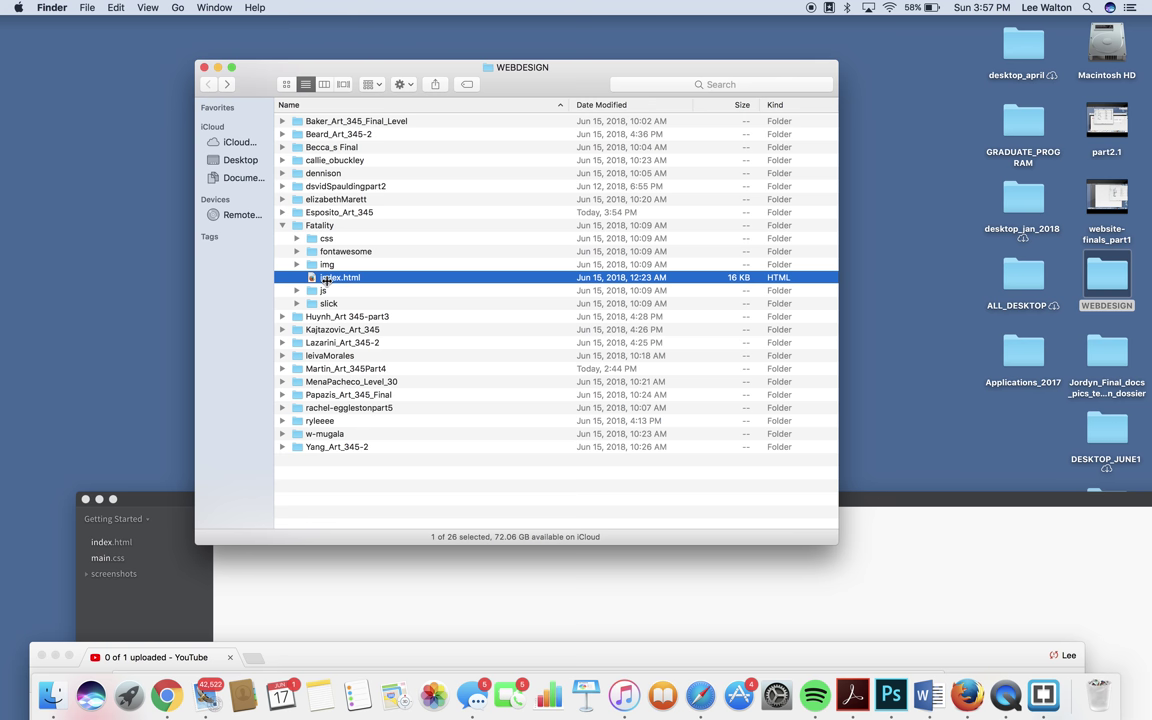
drag(330, 277, 967, 695)
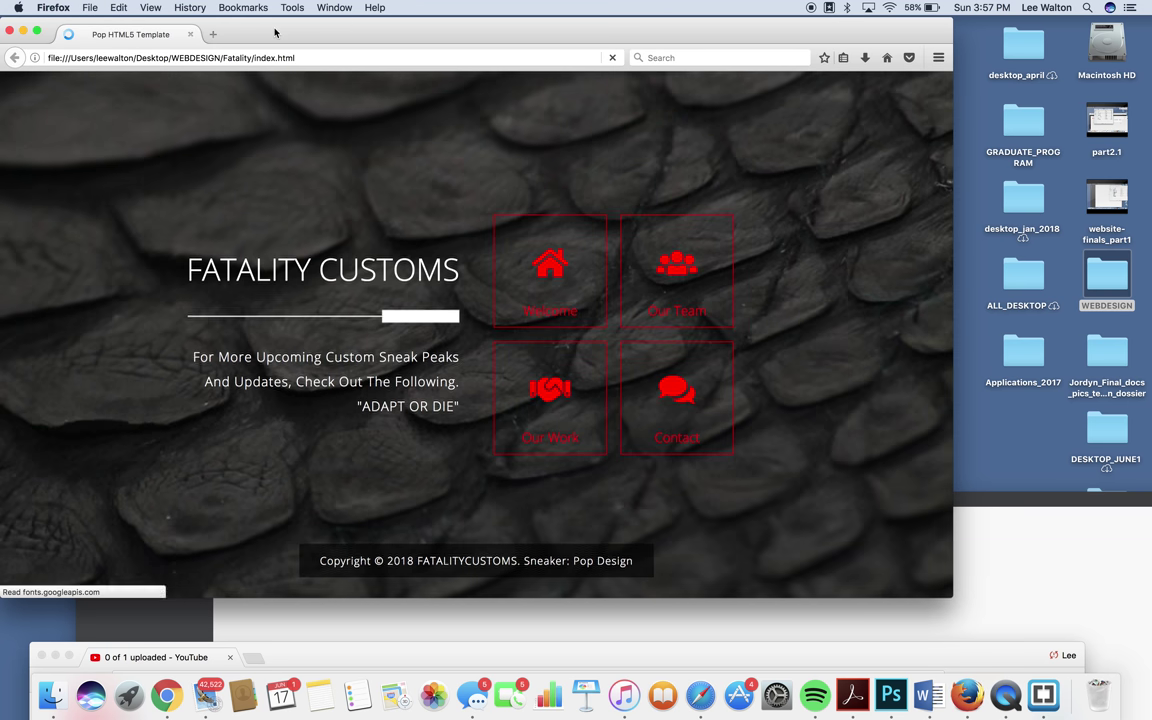
drag(279, 32, 301, 44)
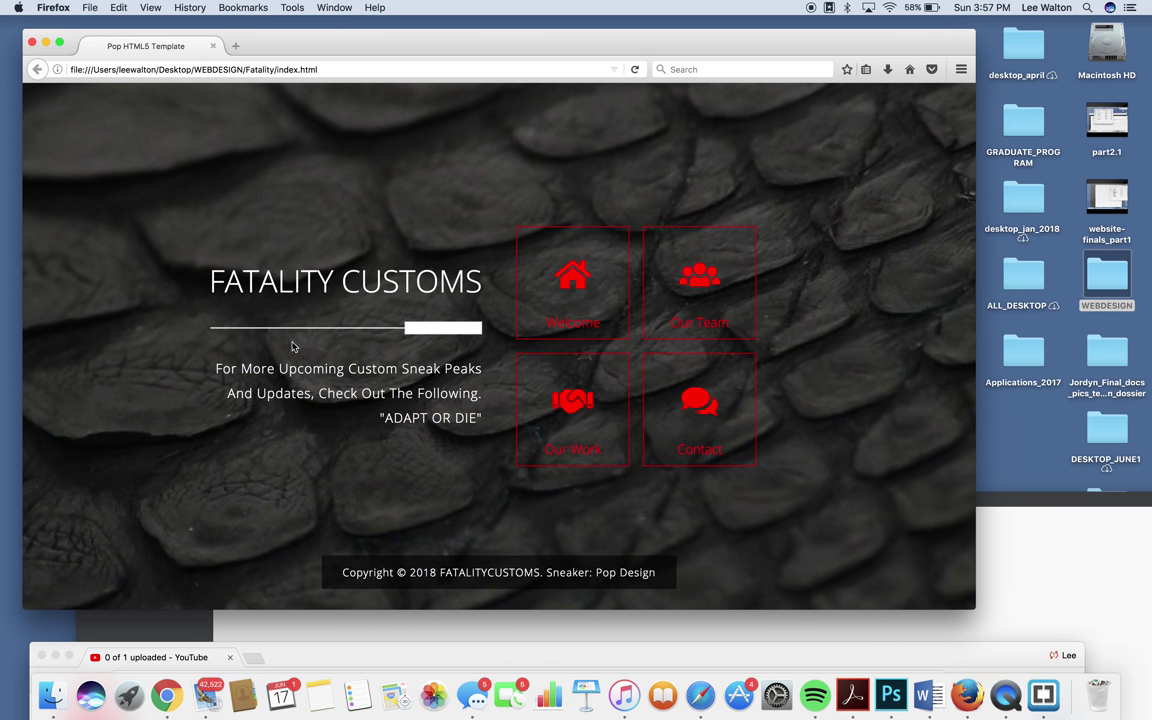
Open the Fatality Customs Welcome pop-up, move Brackets aside, and close the pop-up
click(572, 305)
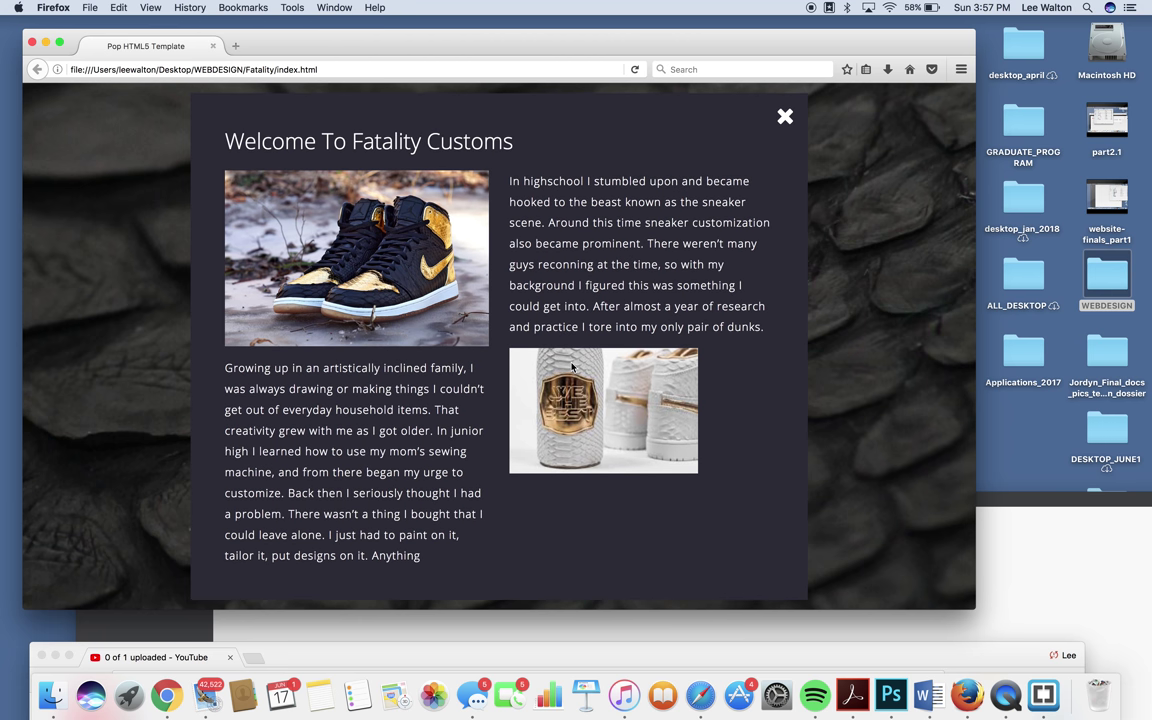
click(383, 628)
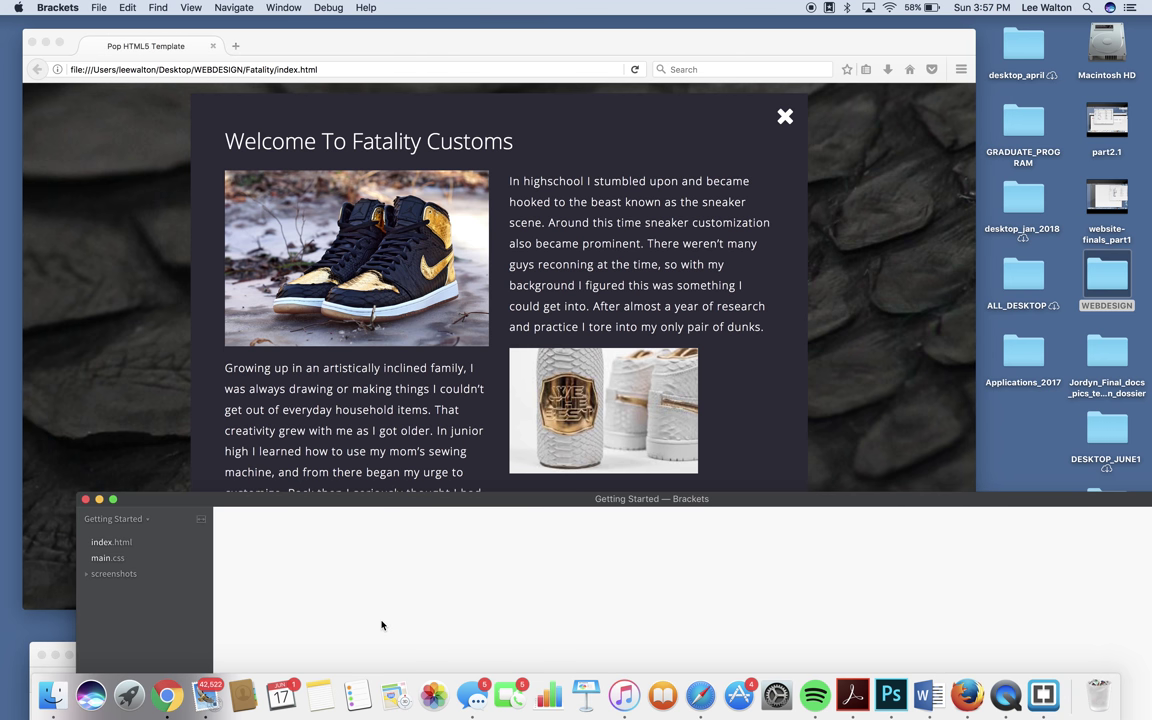
mouse_move(391, 512)
mouse_down()
mouse_move(393, 486)
mouse_move(345, 358)
mouse_up()
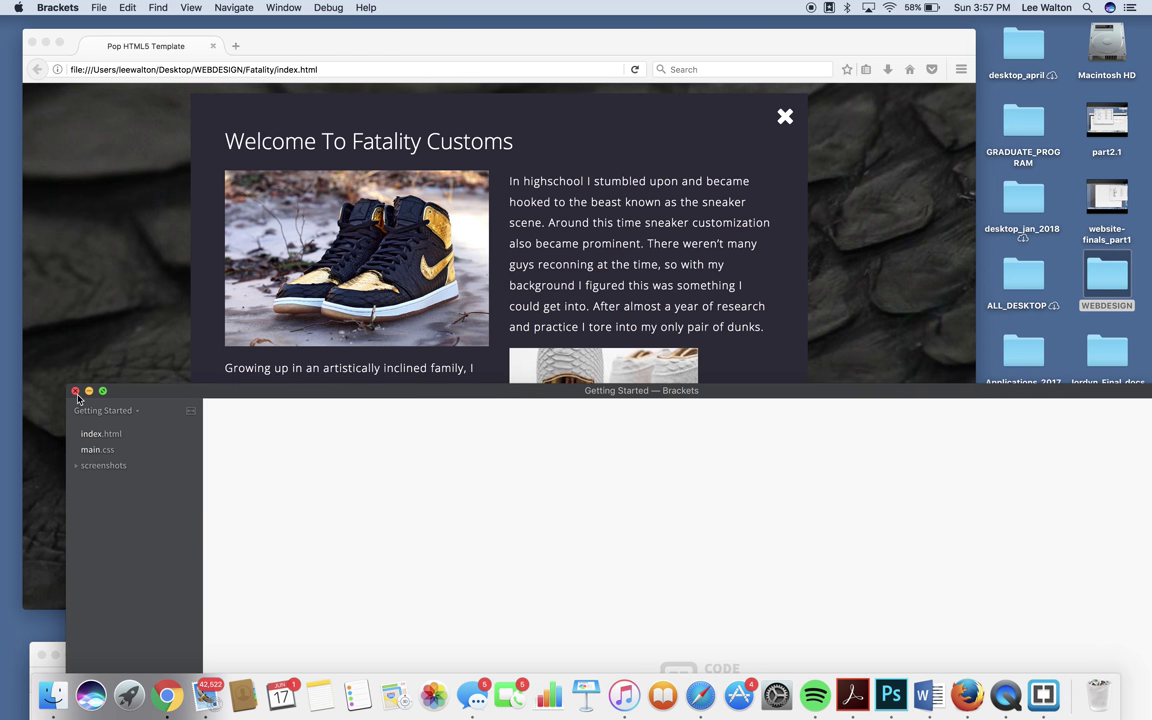
click(70, 358)
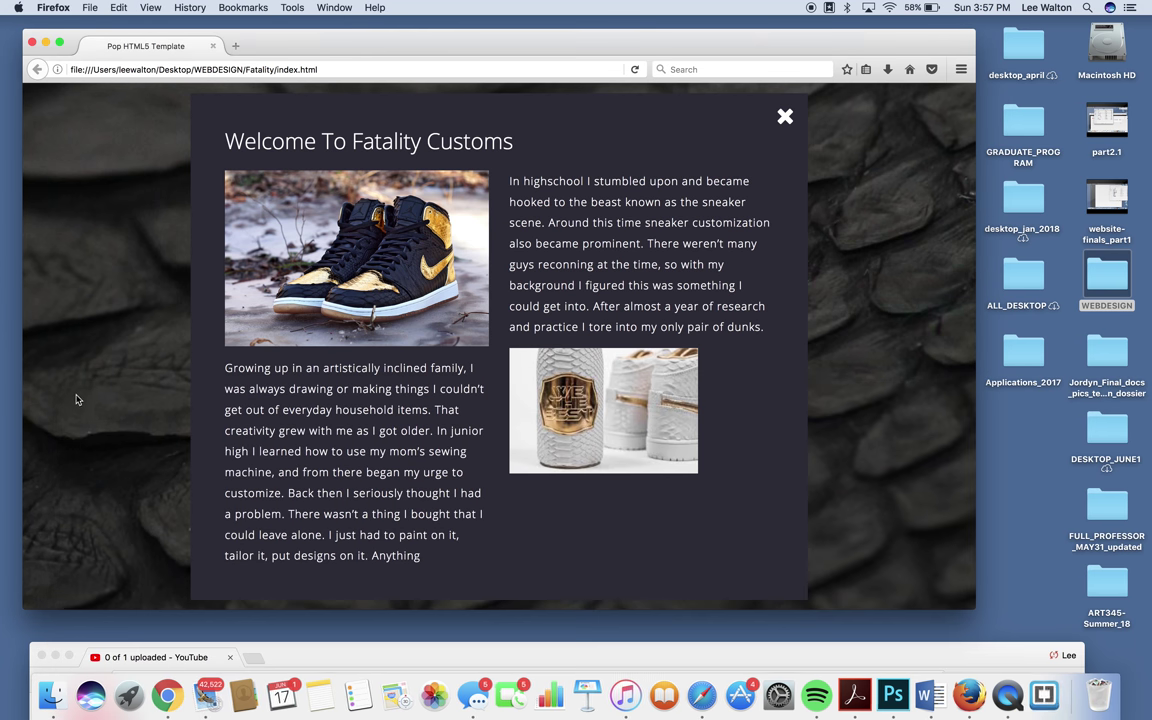
click(53, 703)
click(403, 487)
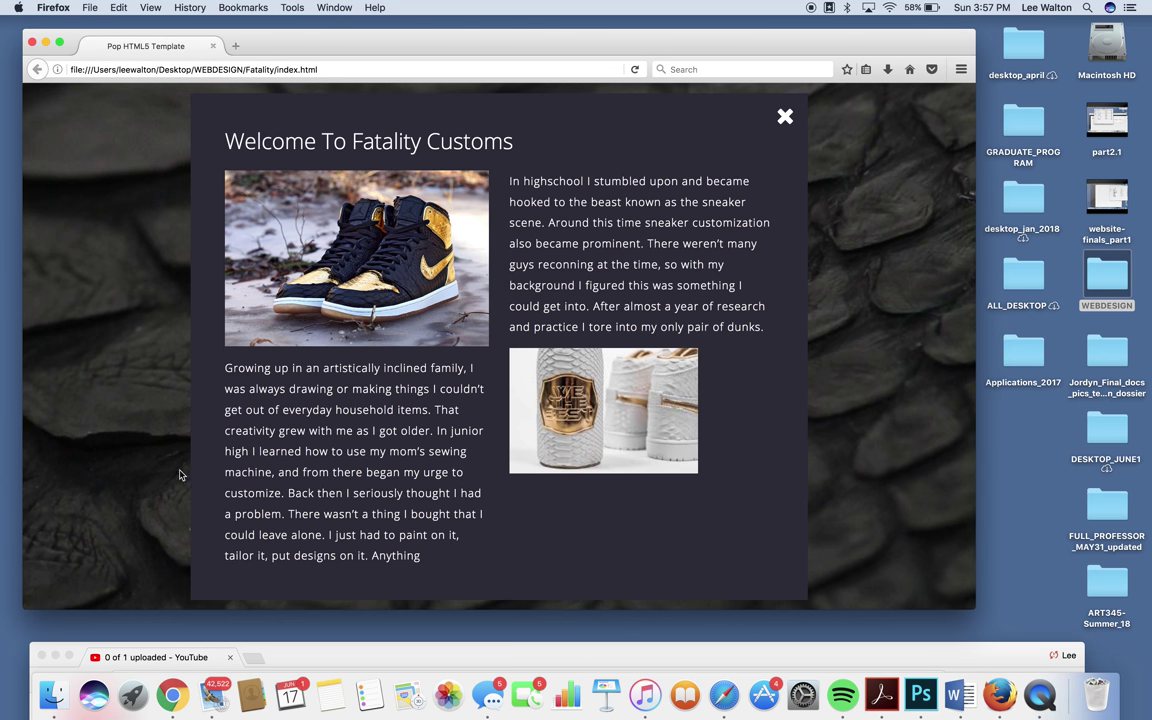
scroll(197, 407, down, 1)
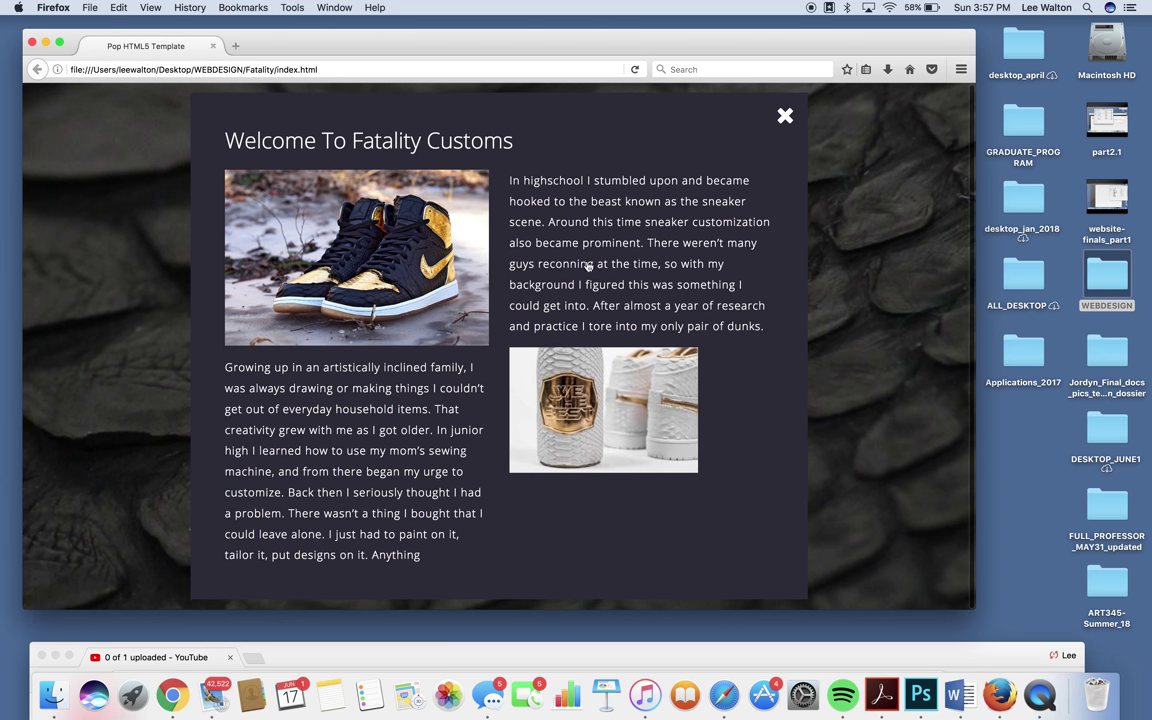
click(785, 116)
Check the Our Team pop-up and its Read More link, then advance the Our Work carousel
click(688, 280)
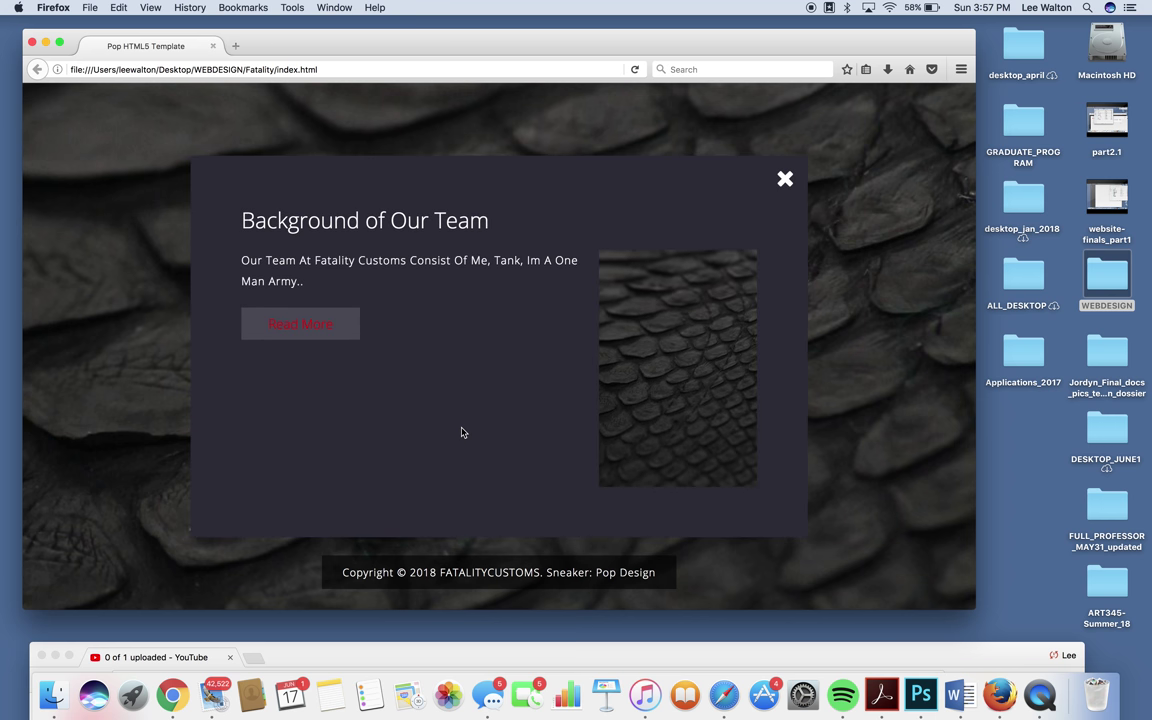
click(300, 325)
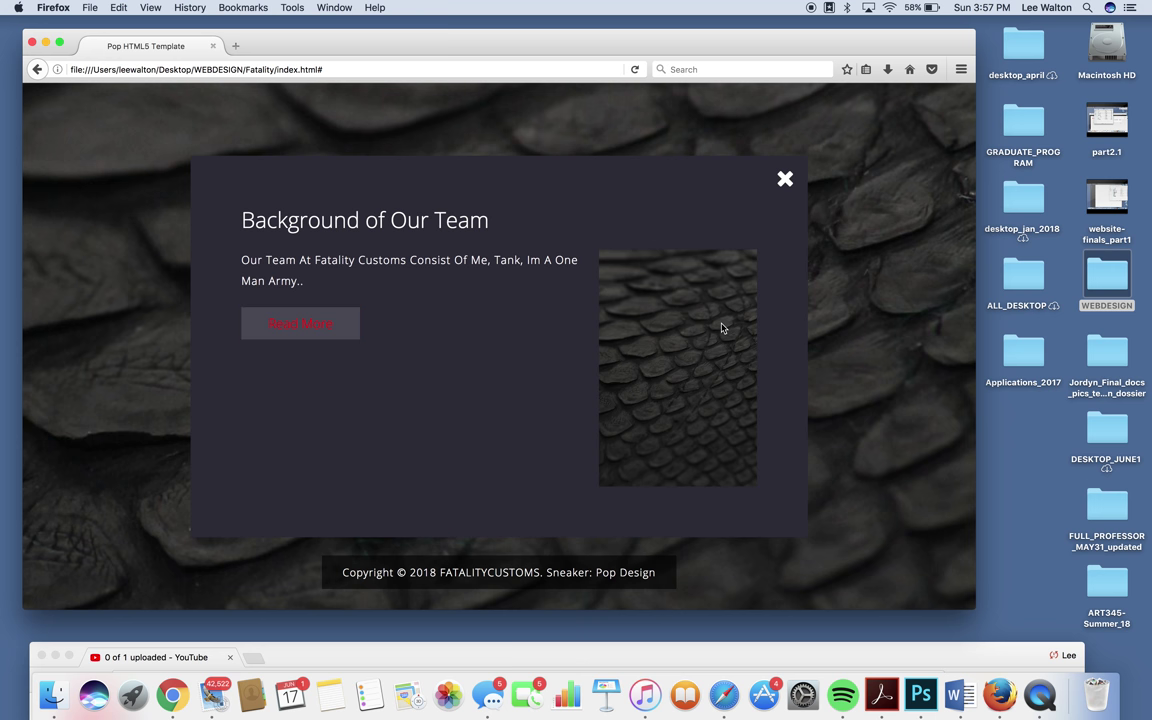
click(785, 178)
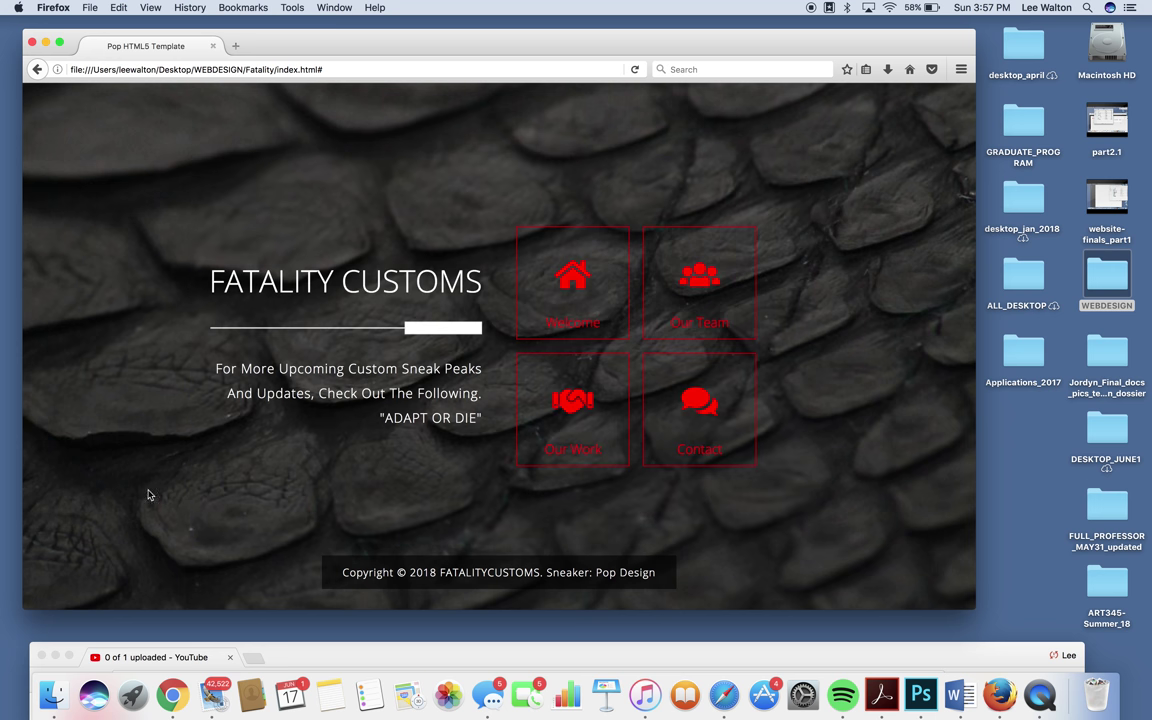
click(545, 436)
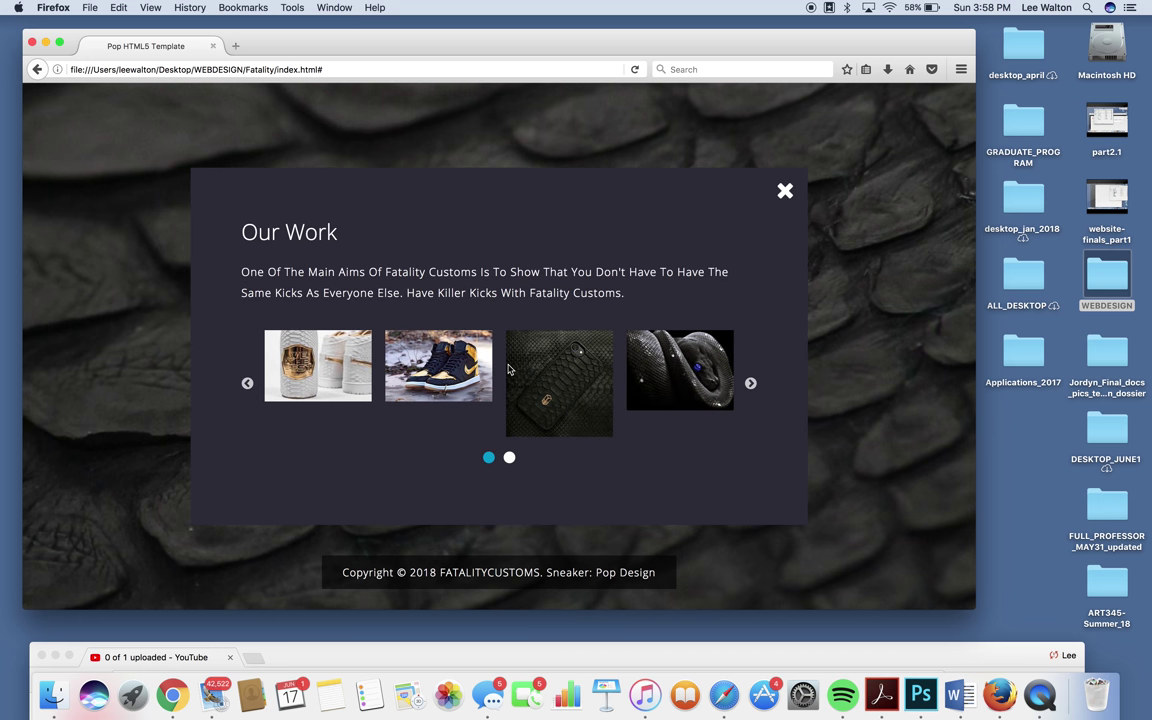
click(751, 389)
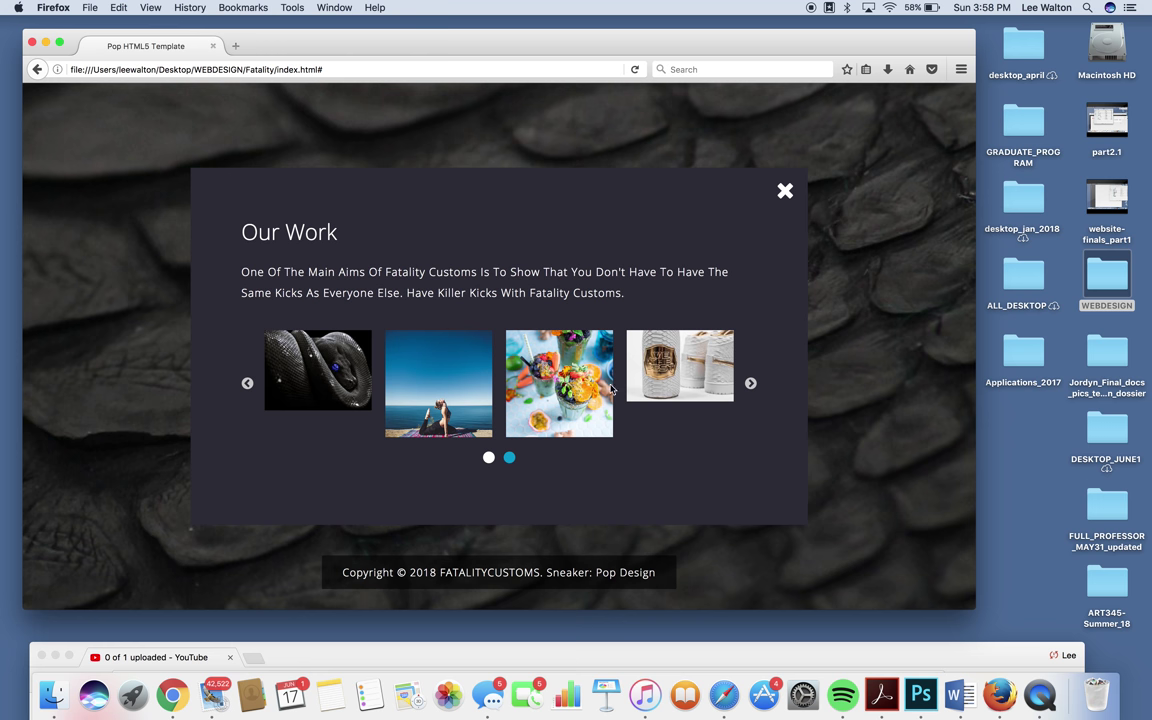
Zoom the page to 200% and click through every Our Work carousel slide
key(super+plus)
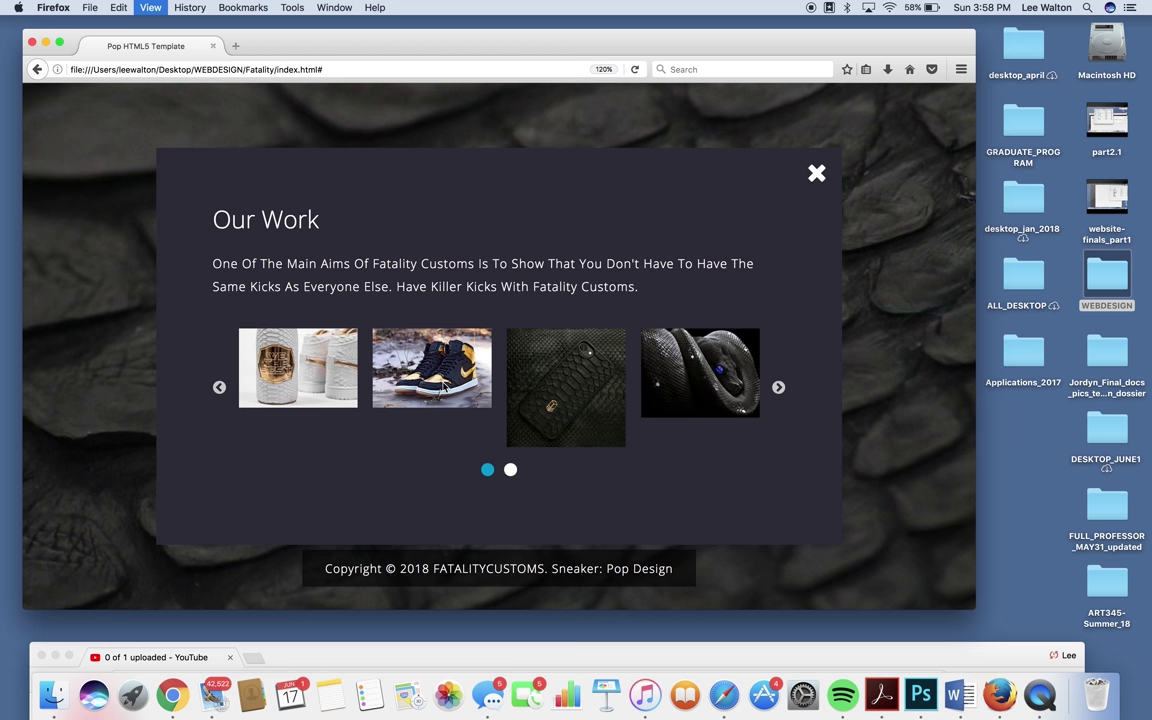
key(super+plus)
key(super+plus)
key(super+plus)
key(super+plus)
scroll(521, 415, down, 3)
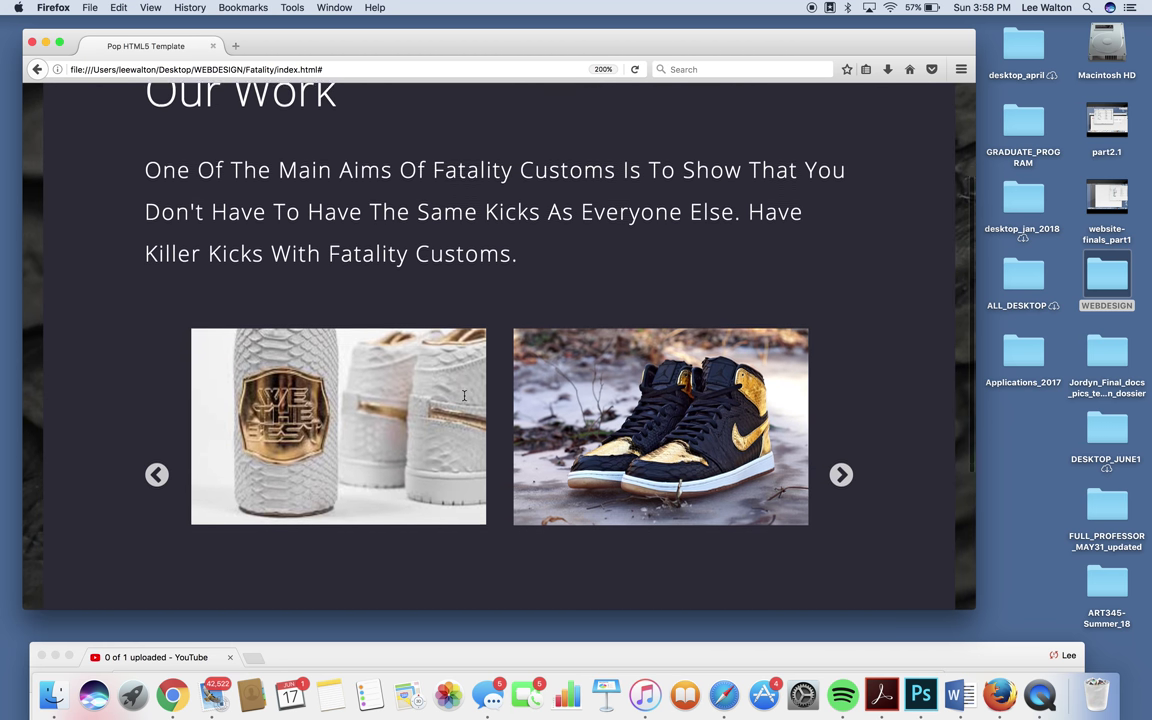
click(841, 490)
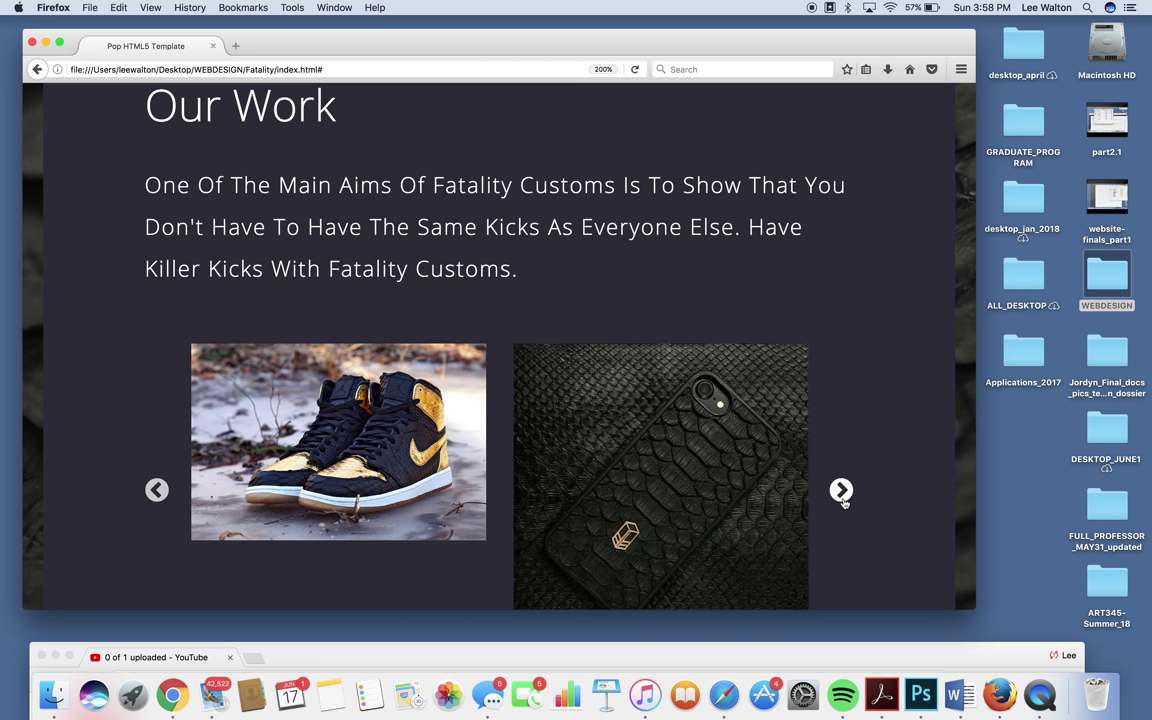
click(841, 490)
click(843, 502)
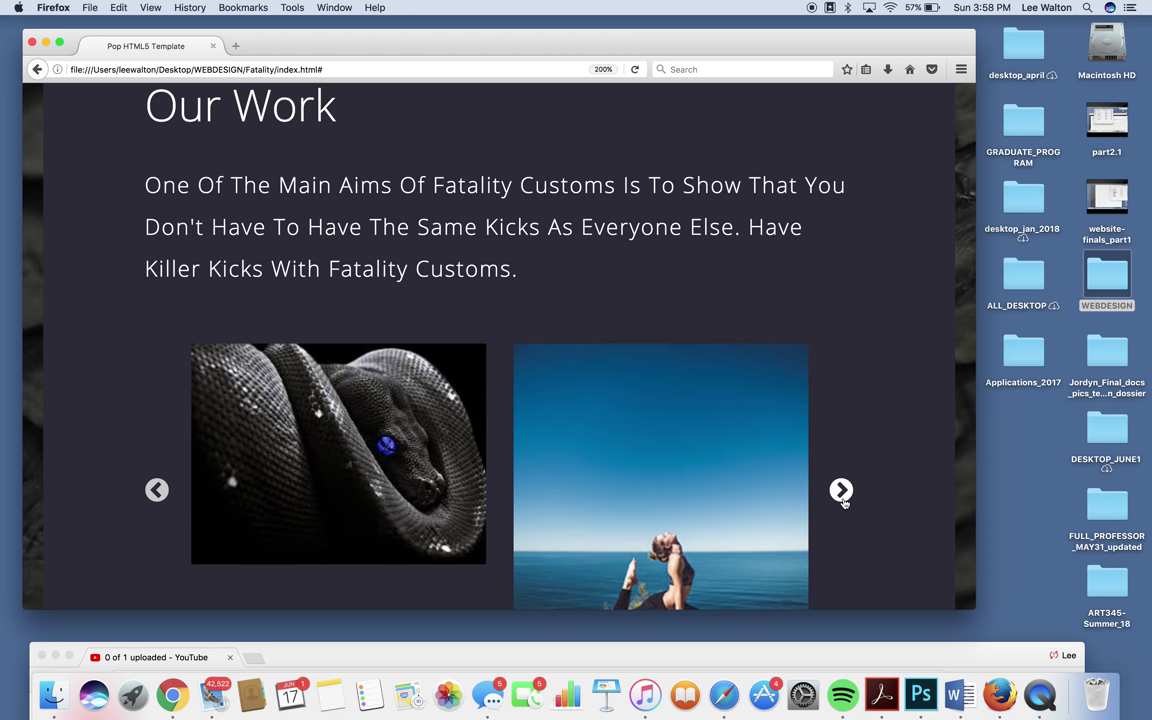
scroll(843, 502, down, 3)
click(840, 380)
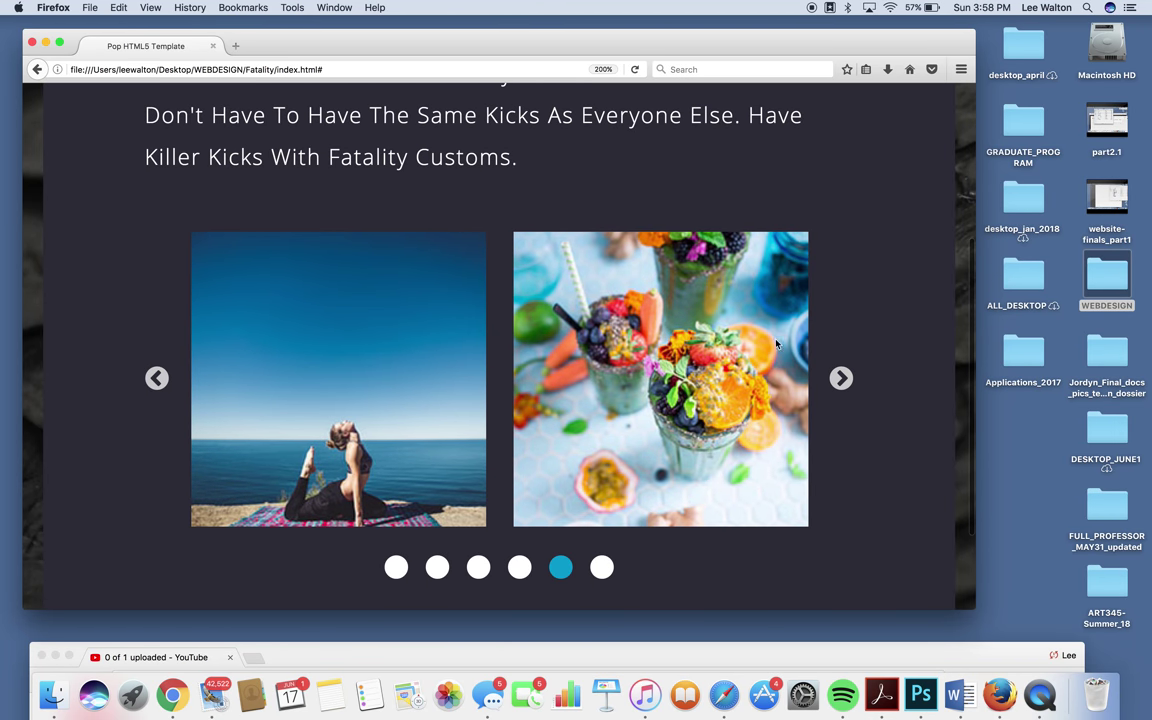
click(838, 382)
scroll(730, 327, up, 1)
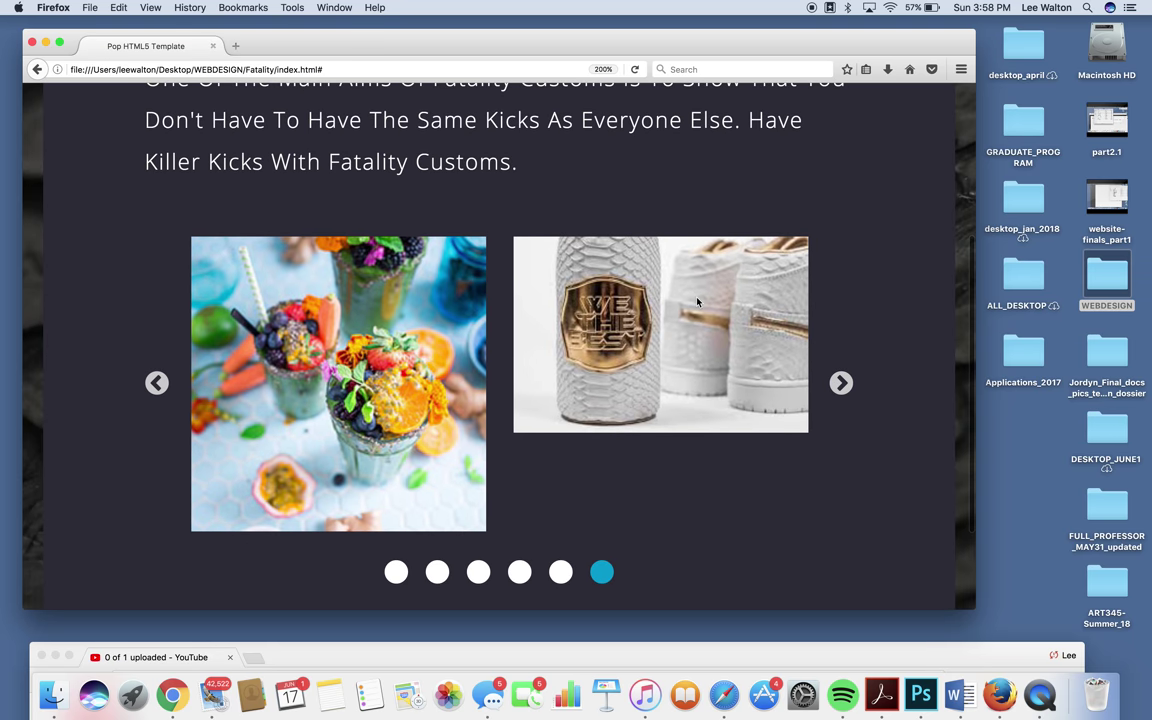
scroll(697, 301, up, 5)
Close and reopen the Our Work pop-up, then open the Contact Us form
click(910, 150)
scroll(525, 360, down, 5)
click(421, 498)
scroll(320, 356, down, 5)
scroll(320, 356, up, 5)
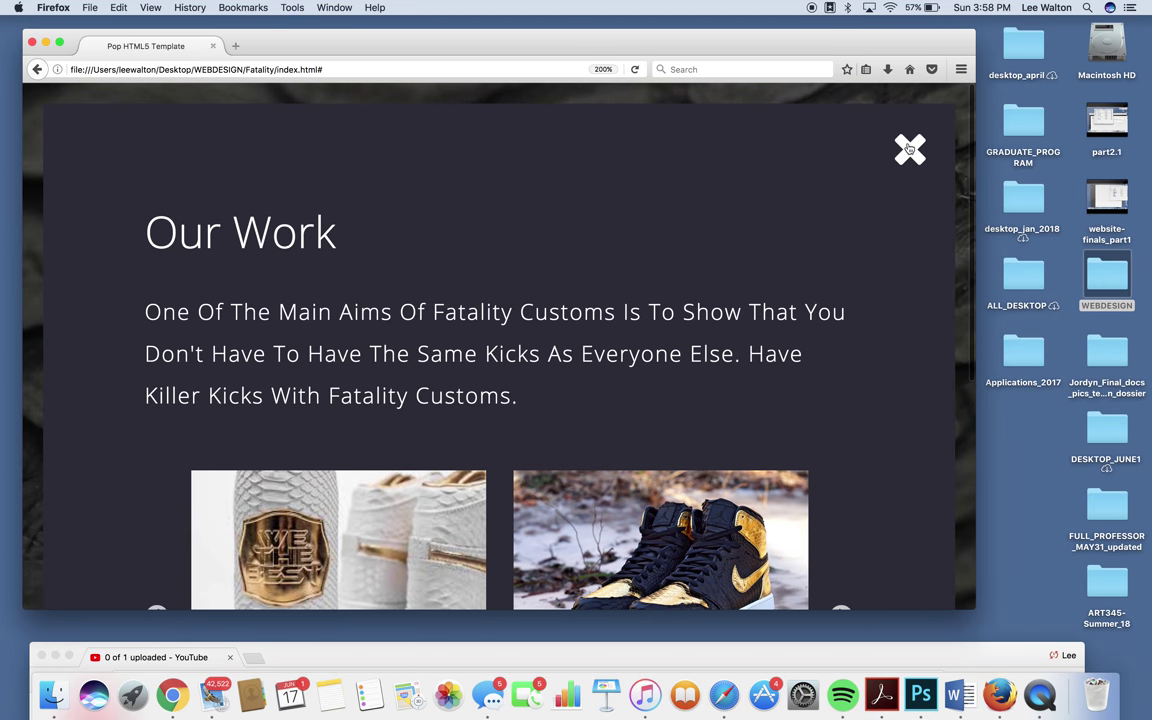
click(910, 150)
scroll(662, 460, down, 5)
click(638, 519)
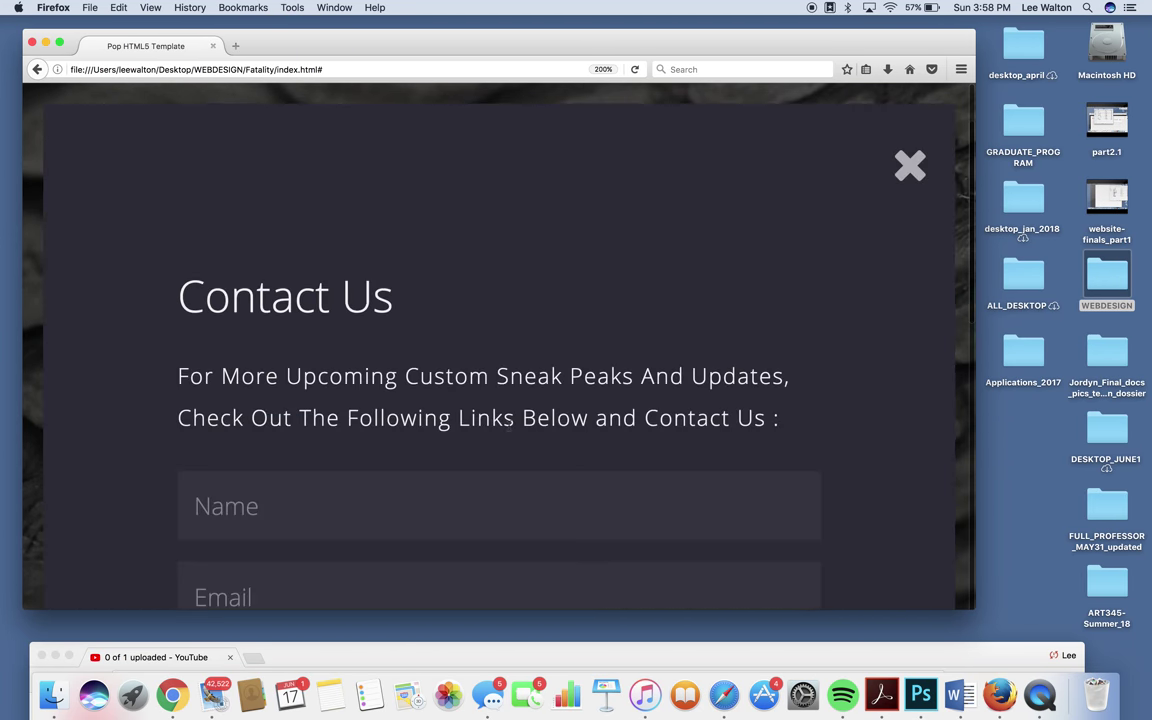
scroll(508, 430, down, 5)
scroll(508, 430, up, 5)
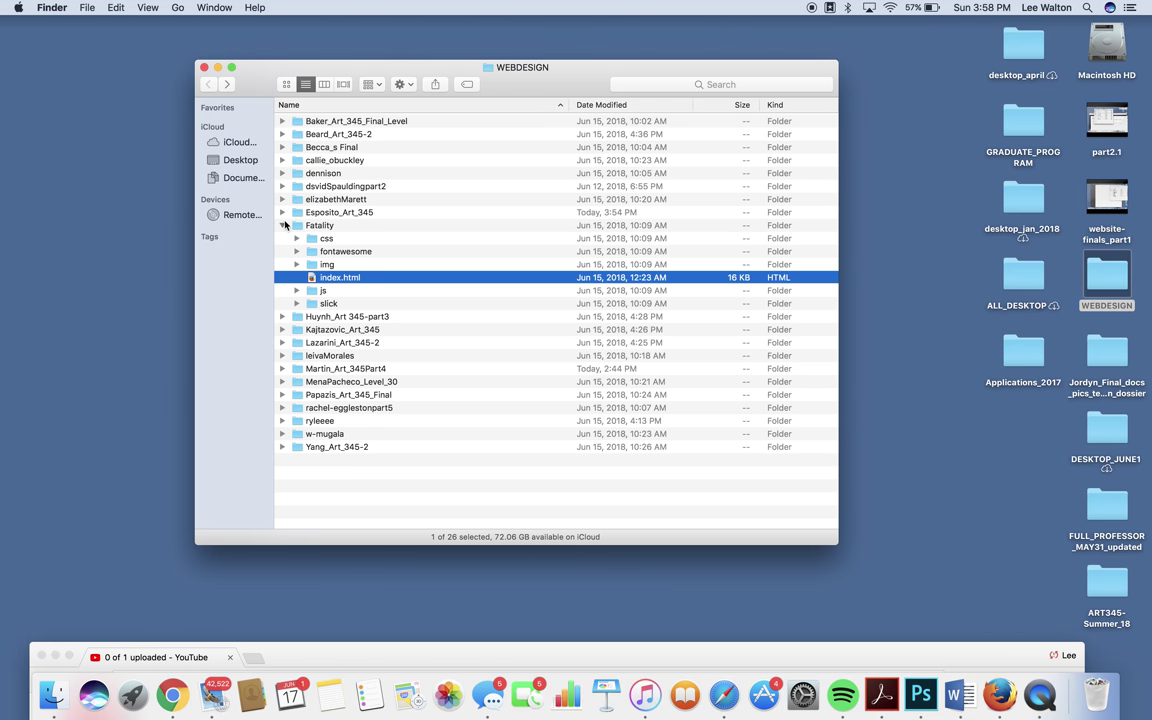
Collapse Fatality and open Huynh_Art 345-part3's Final_ART345 index.html in Firefox
click(283, 225)
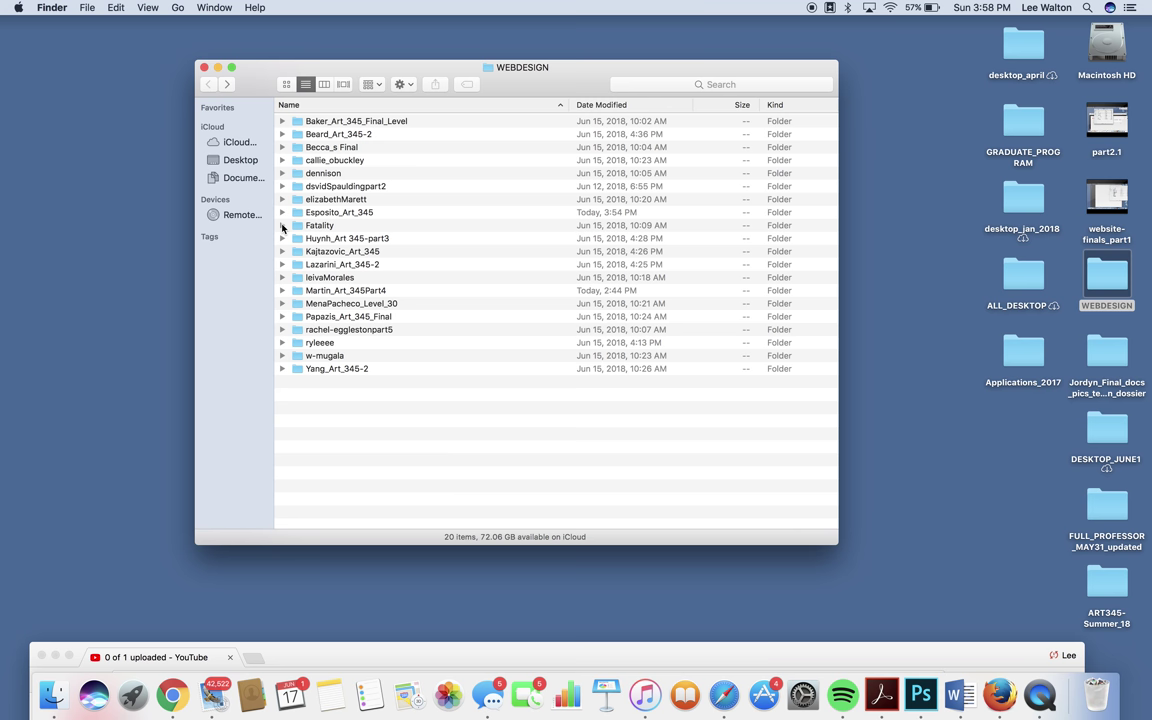
drag(260, 88, 251, 92)
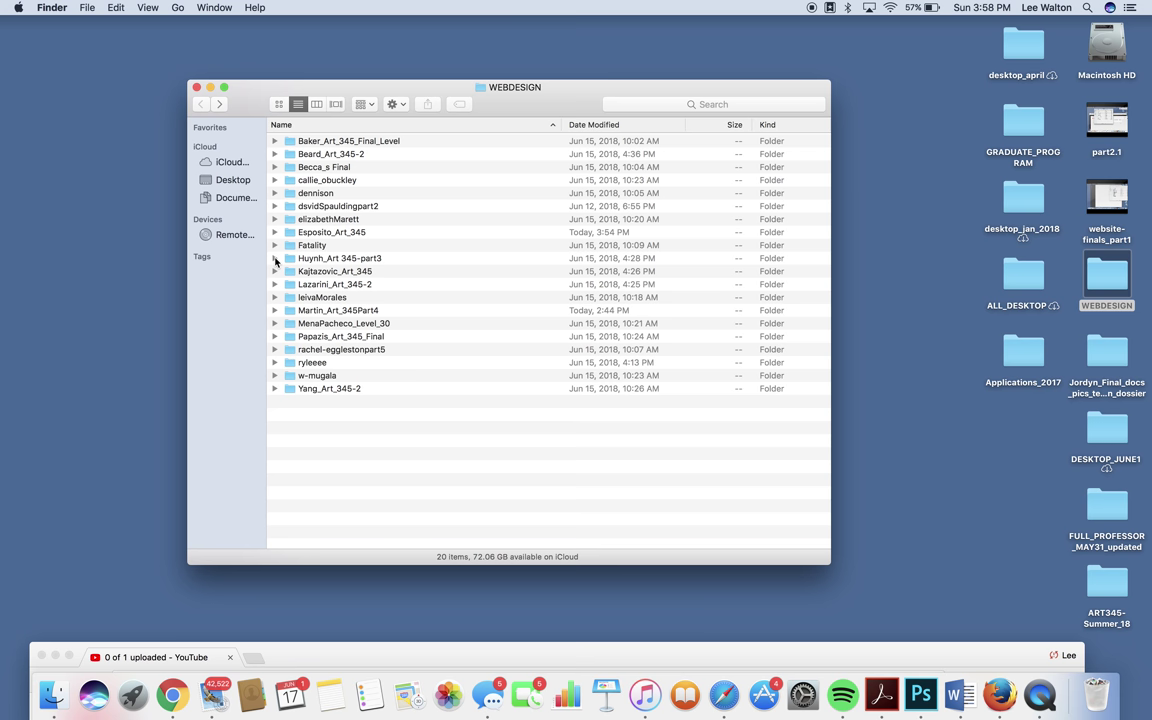
click(275, 258)
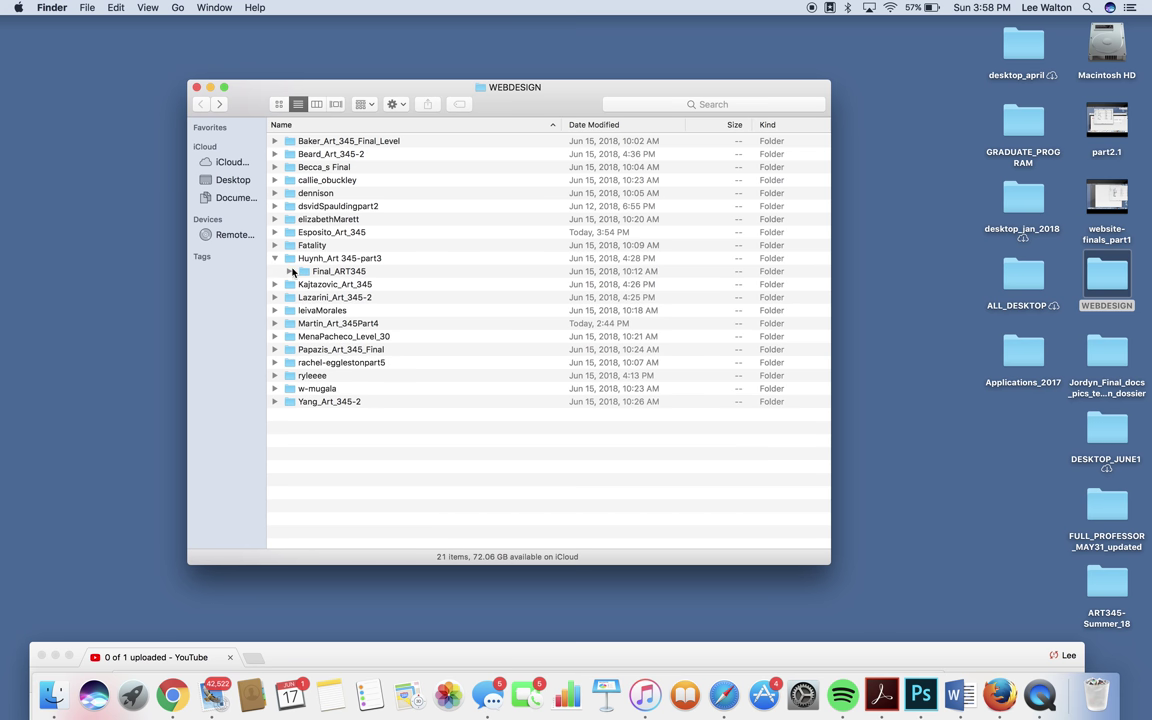
click(289, 271)
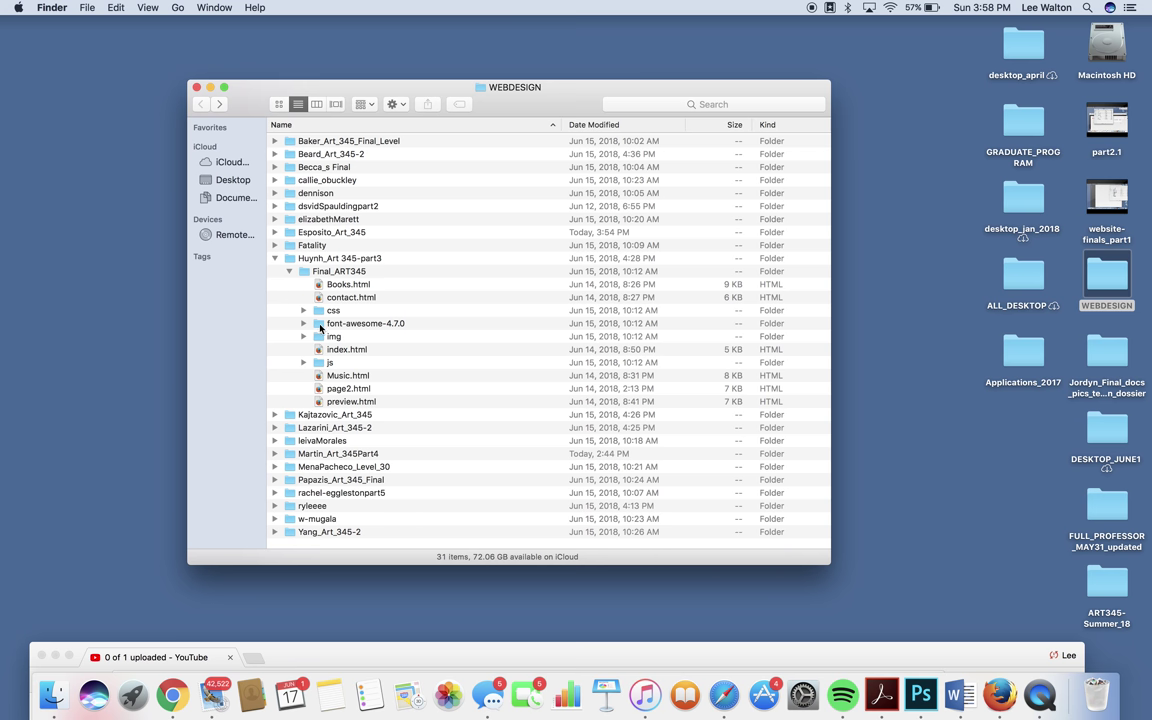
mouse_move(345, 352)
mouse_down()
mouse_move(397, 354)
mouse_move(424, 329)
mouse_move(849, 535)
mouse_move(319, 337)
mouse_move(343, 355)
mouse_move(331, 351)
mouse_move(357, 342)
mouse_up()
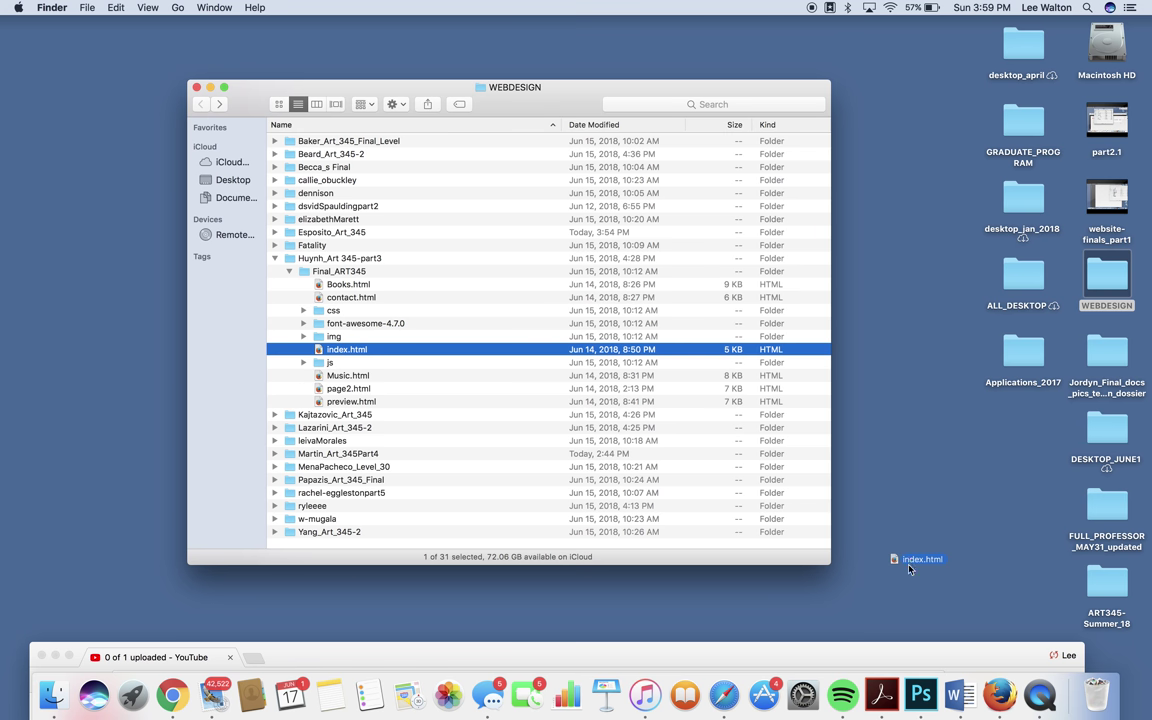
drag(357, 342, 998, 695)
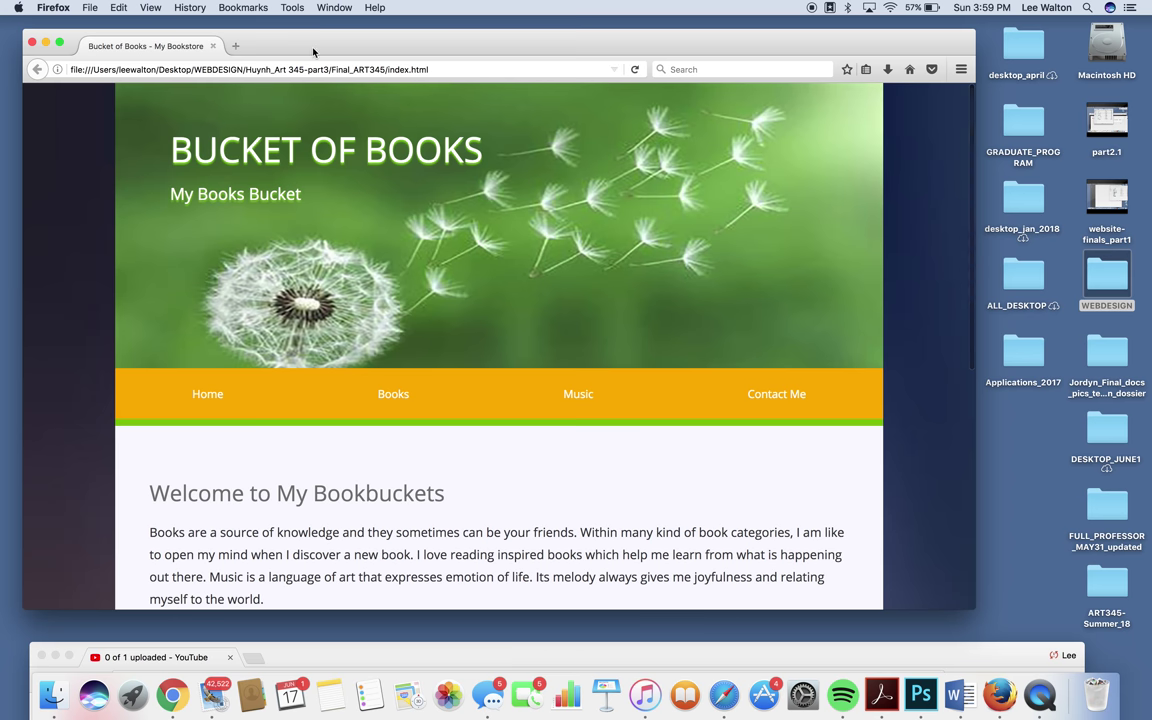
Open the Books page and test covers like Luckiest Girl Alive, Beautiful Ruins, Once And For All
drag(313, 52, 365, 47)
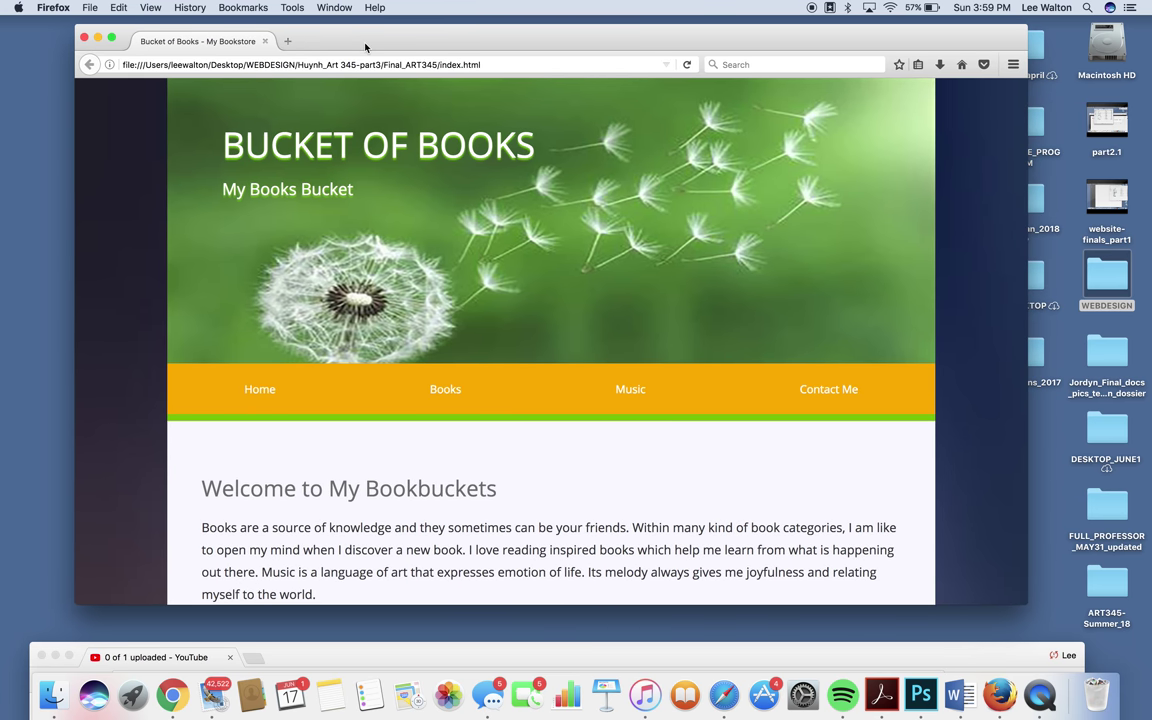
scroll(349, 161, down, 5)
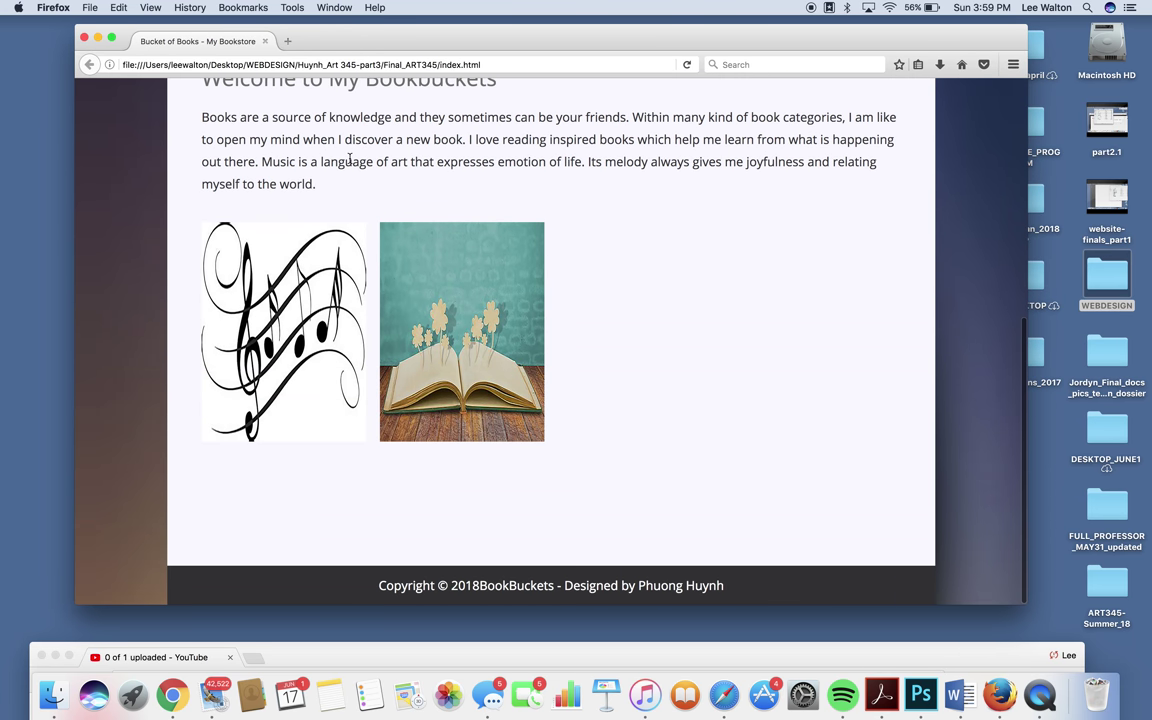
scroll(349, 161, up, 5)
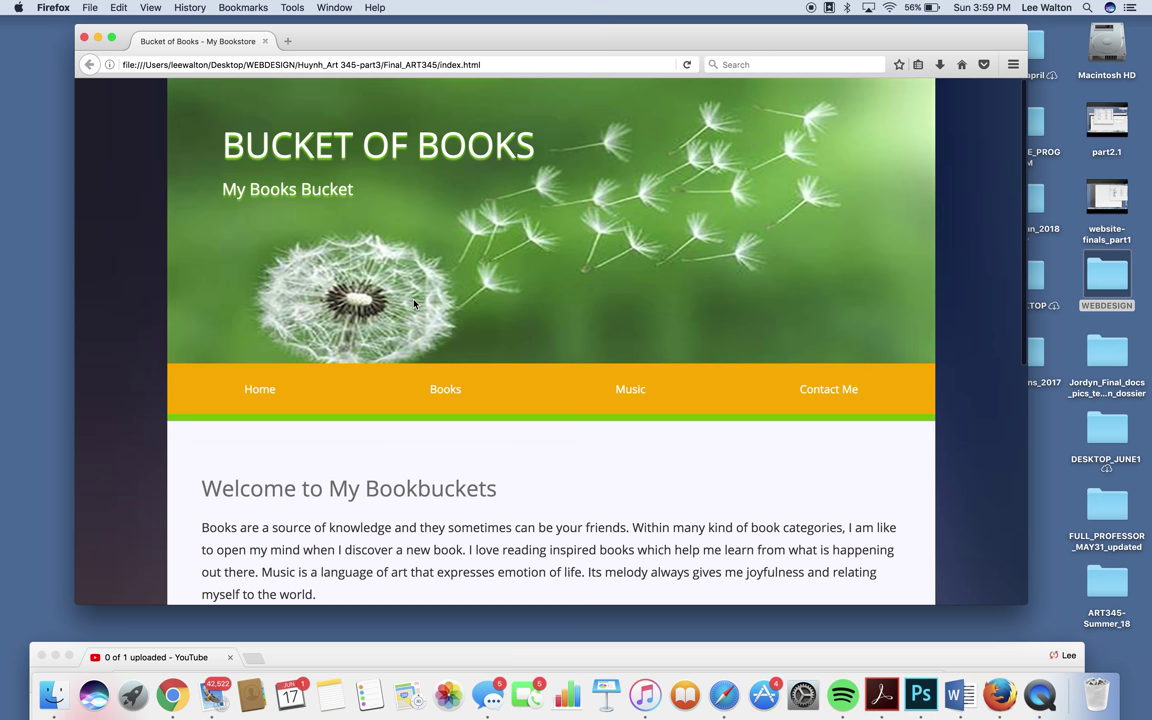
click(443, 390)
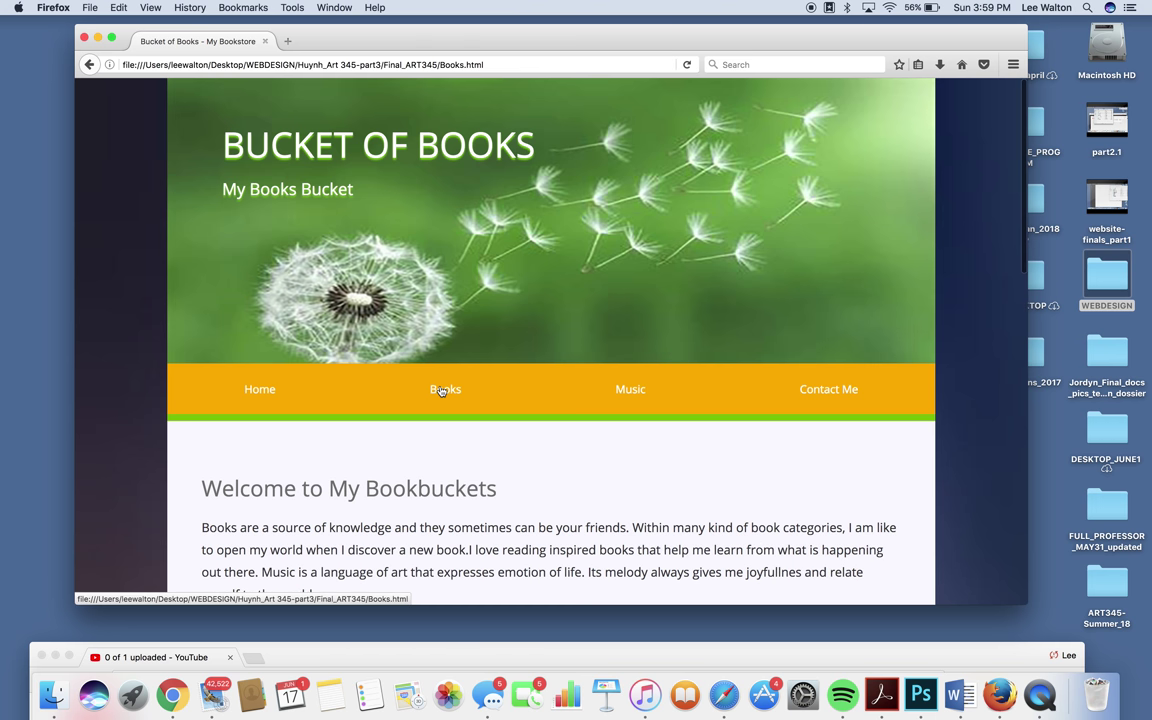
scroll(441, 391, down, 3)
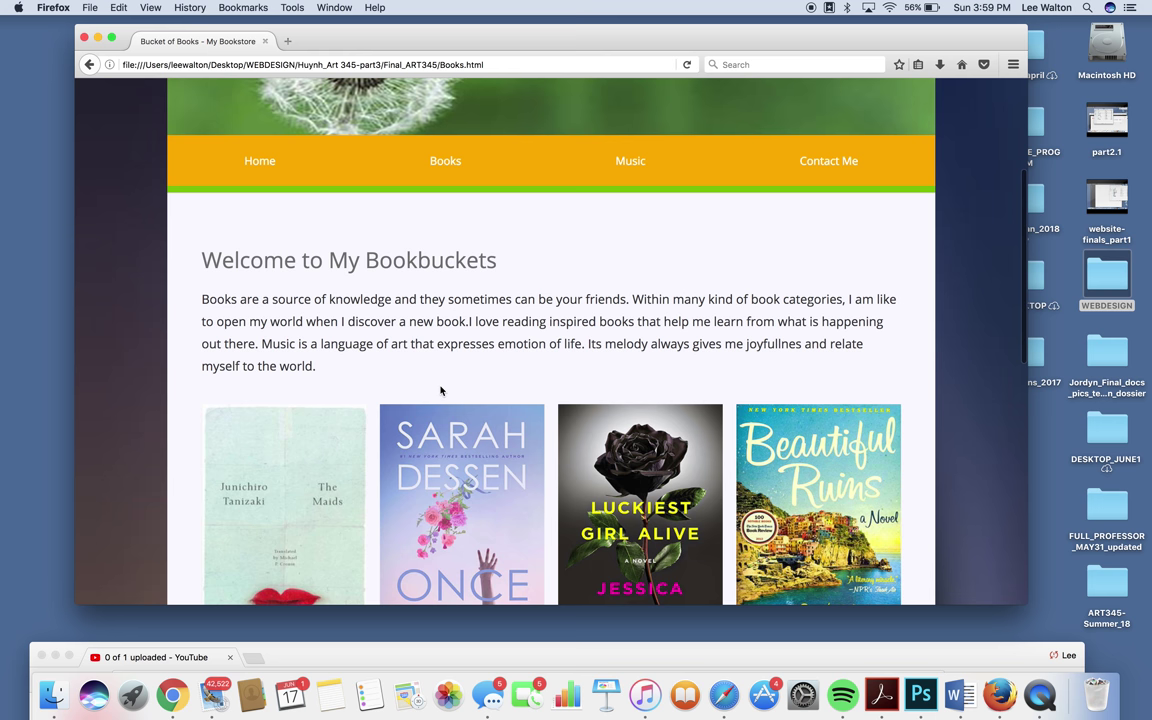
scroll(441, 391, down, 3)
click(290, 400)
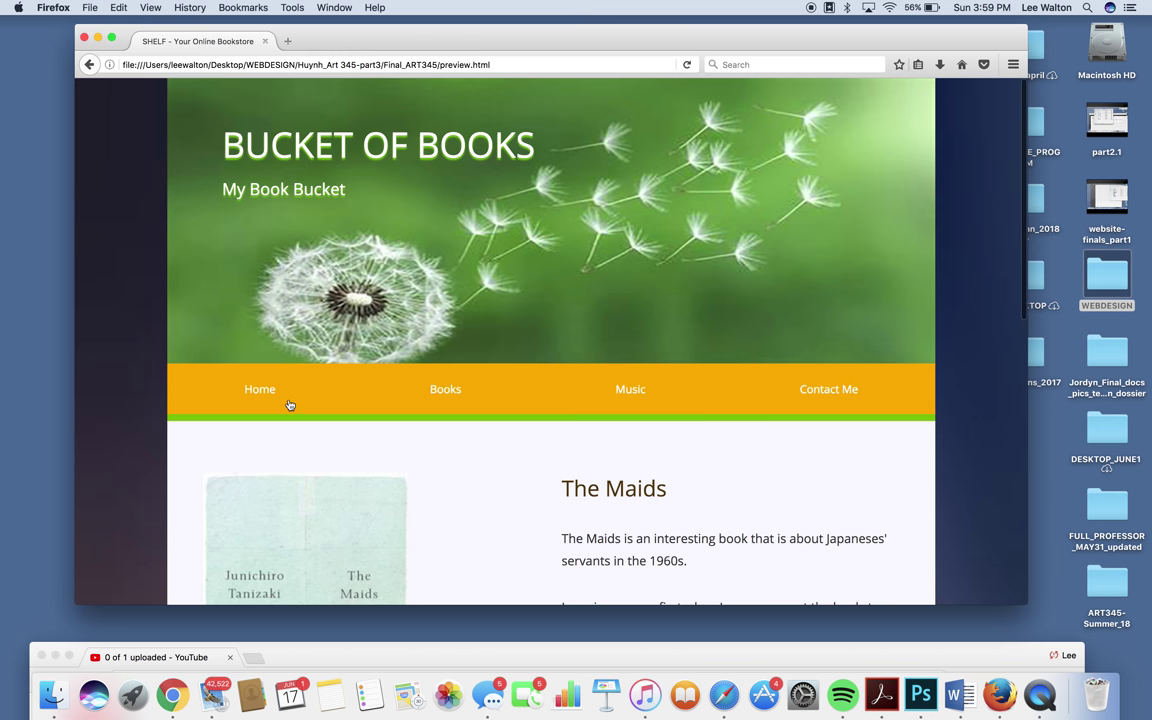
scroll(288, 406, down, 5)
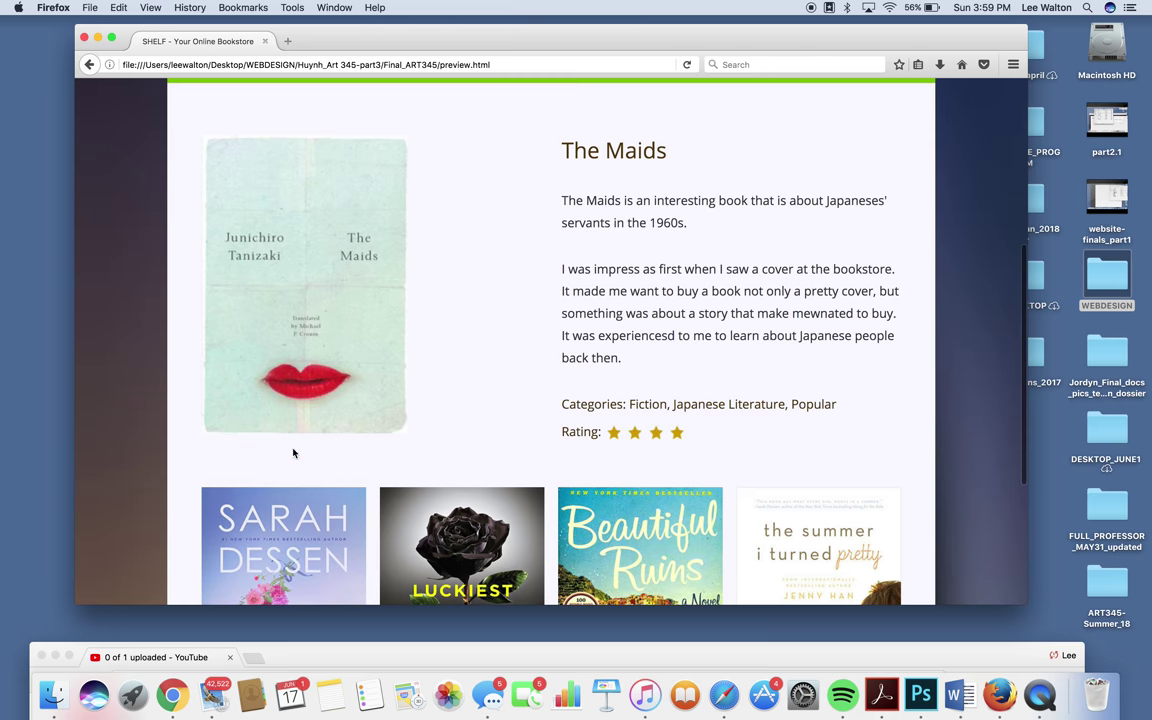
scroll(293, 453, down, 3)
click(424, 416)
scroll(421, 420, down, 2)
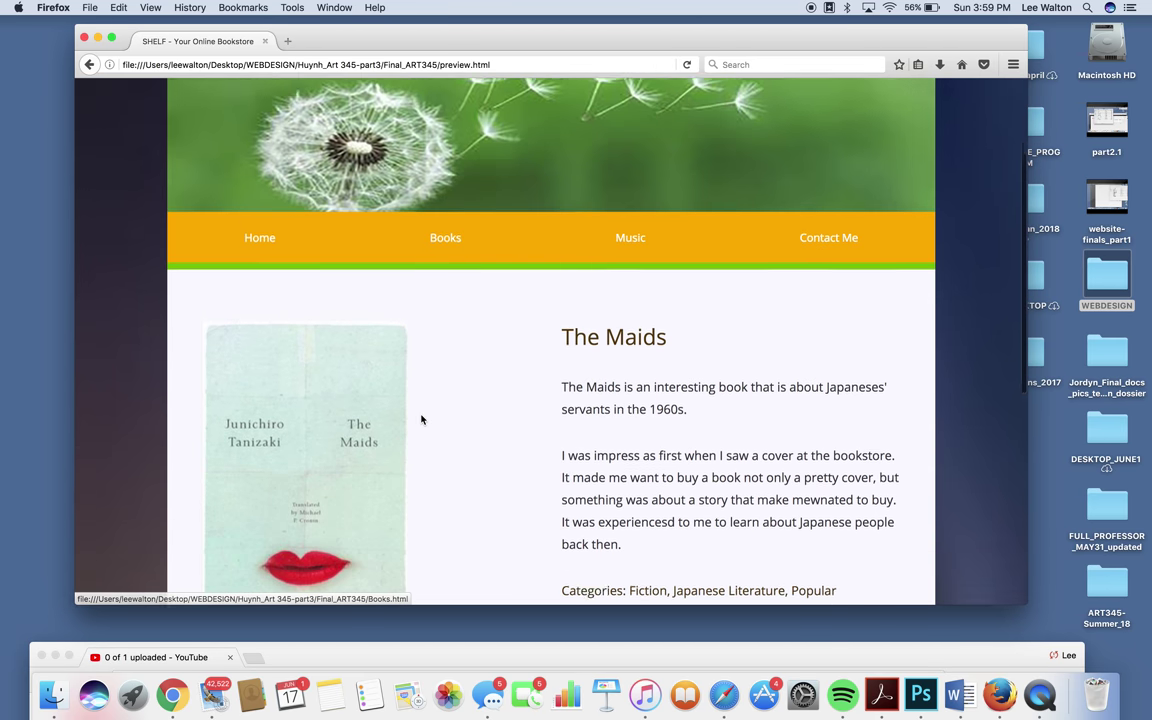
scroll(421, 420, down, 1)
scroll(340, 401, down, 2)
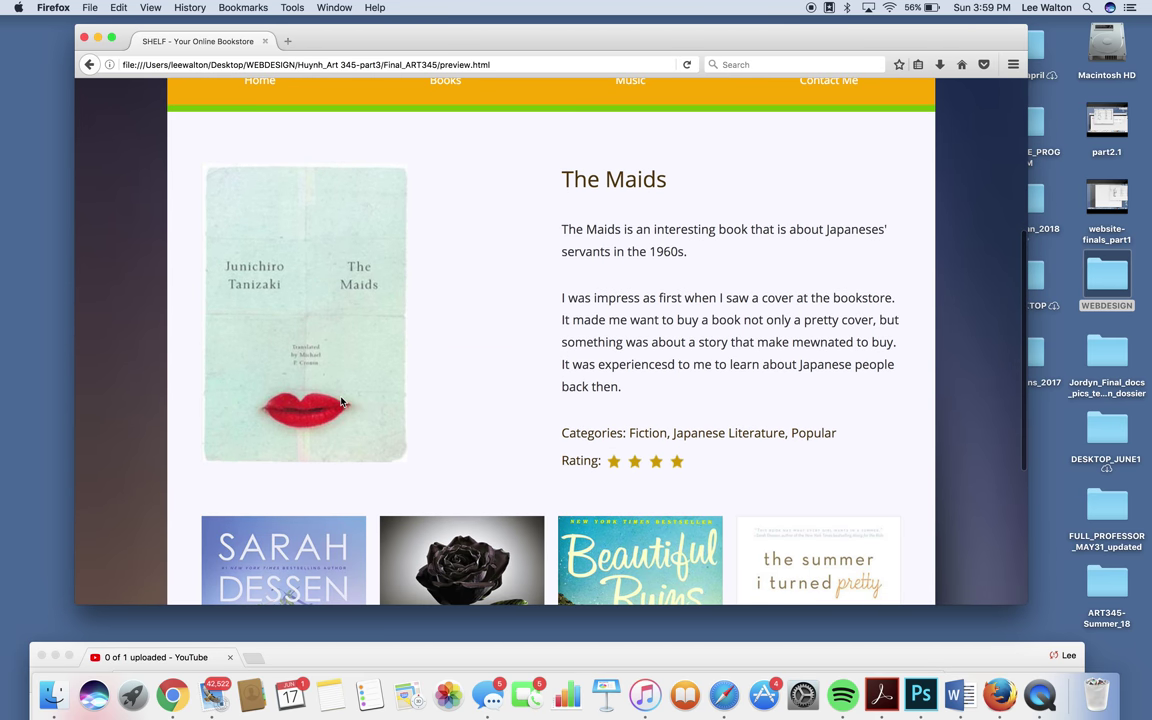
scroll(480, 420, down, 3)
click(490, 428)
scroll(489, 424, down, 3)
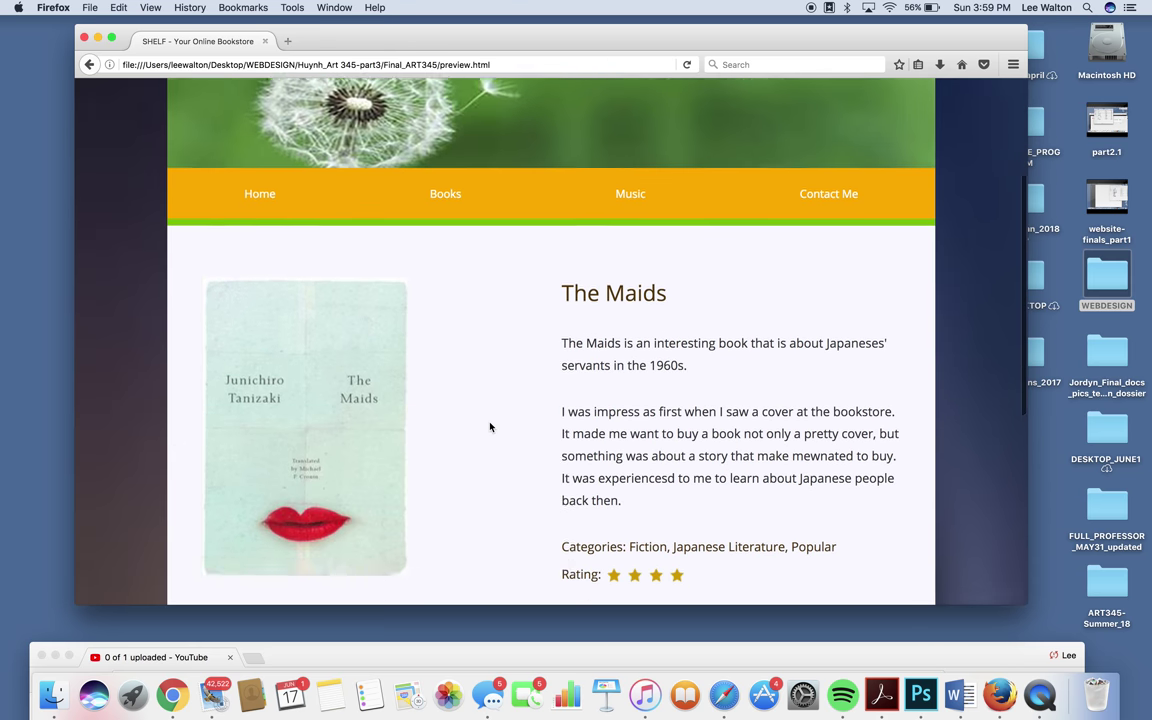
scroll(489, 424, down, 5)
scroll(451, 407, up, 1)
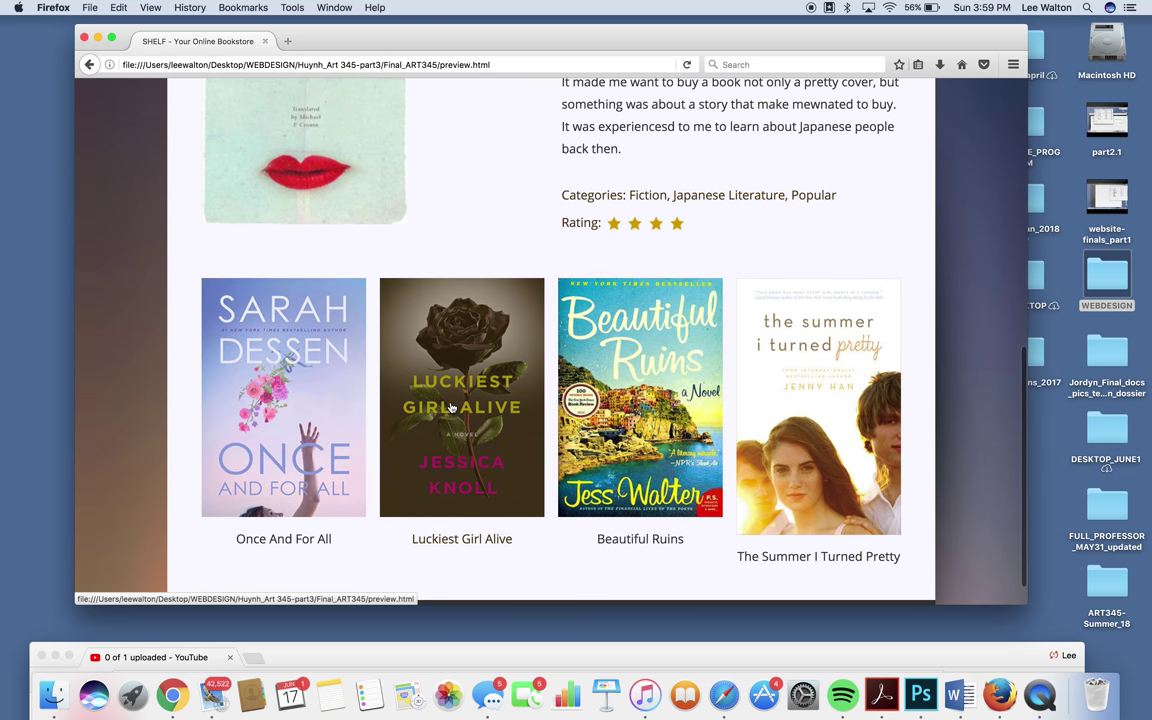
click(451, 388)
scroll(445, 390, down, 1)
scroll(458, 390, down, 1)
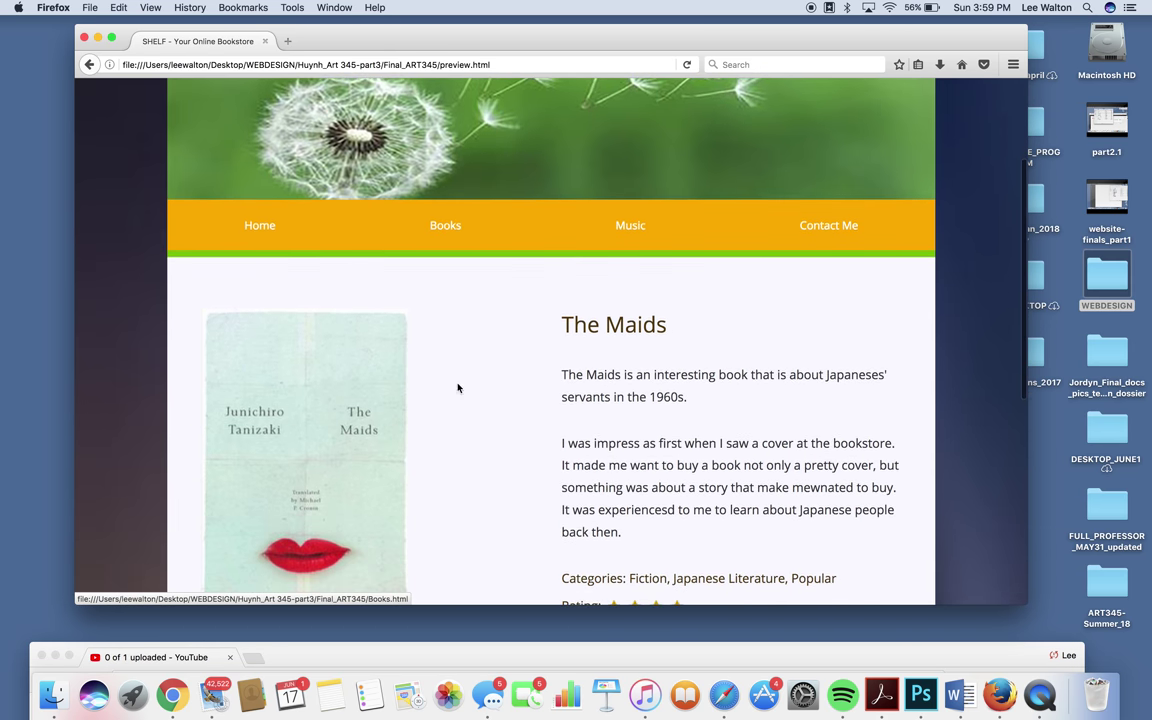
scroll(458, 388, down, 5)
click(458, 388)
scroll(489, 420, down, 5)
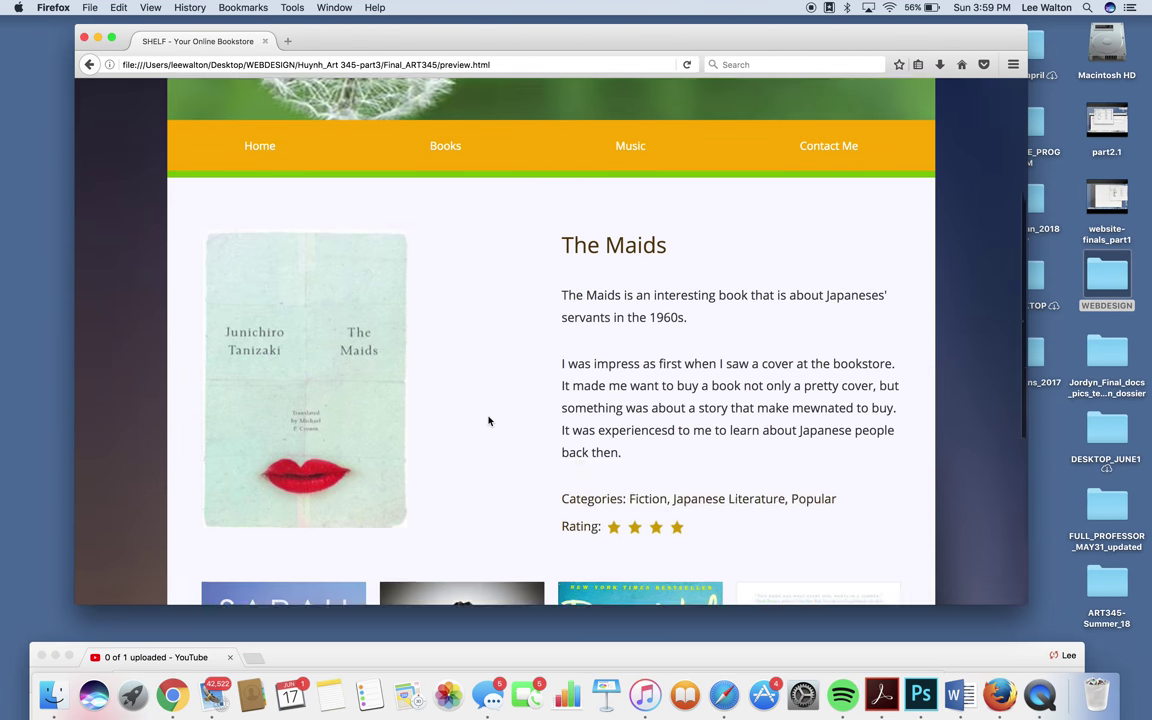
scroll(489, 421, down, 3)
scroll(489, 420, down, 5)
click(645, 352)
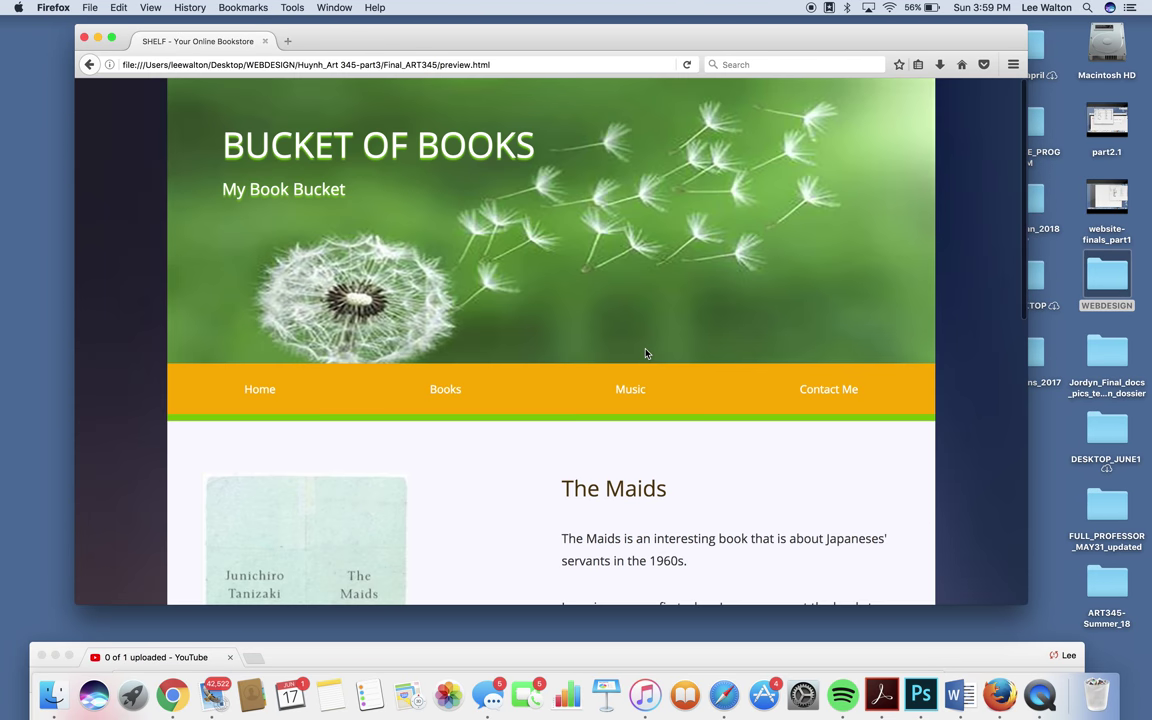
scroll(646, 352, down, 10)
scroll(600, 340, up, 3)
scroll(519, 311, down, 1)
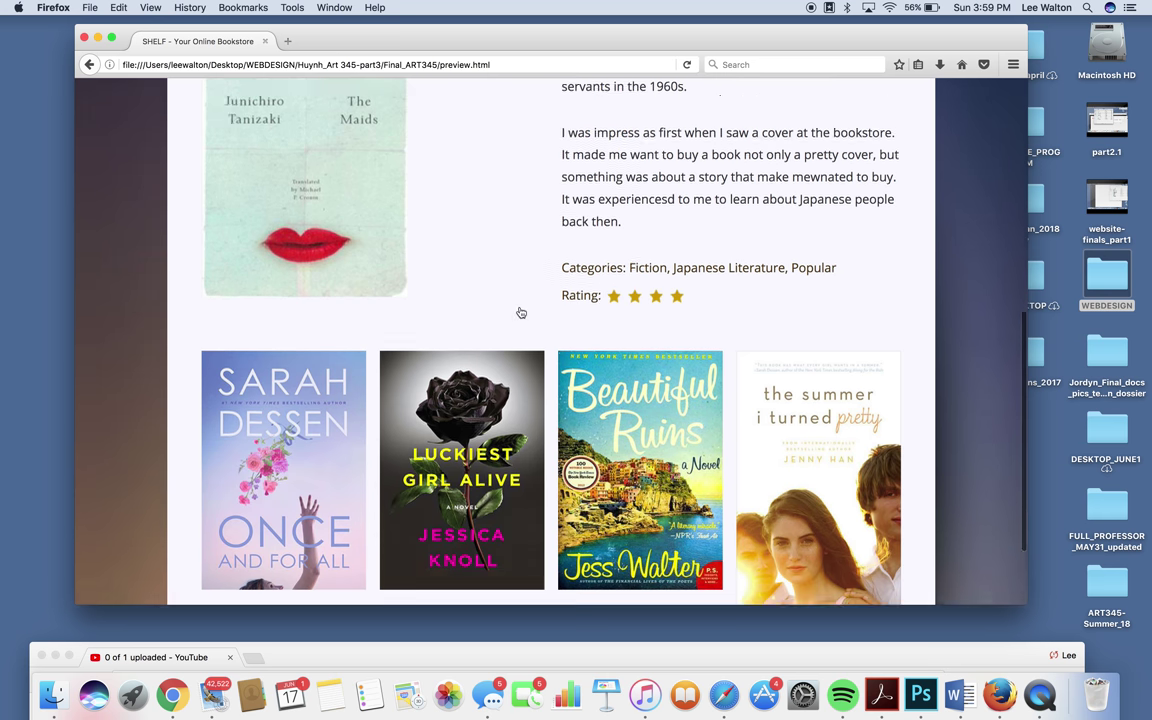
scroll(519, 311, down, 3)
click(258, 256)
scroll(290, 373, down, 10)
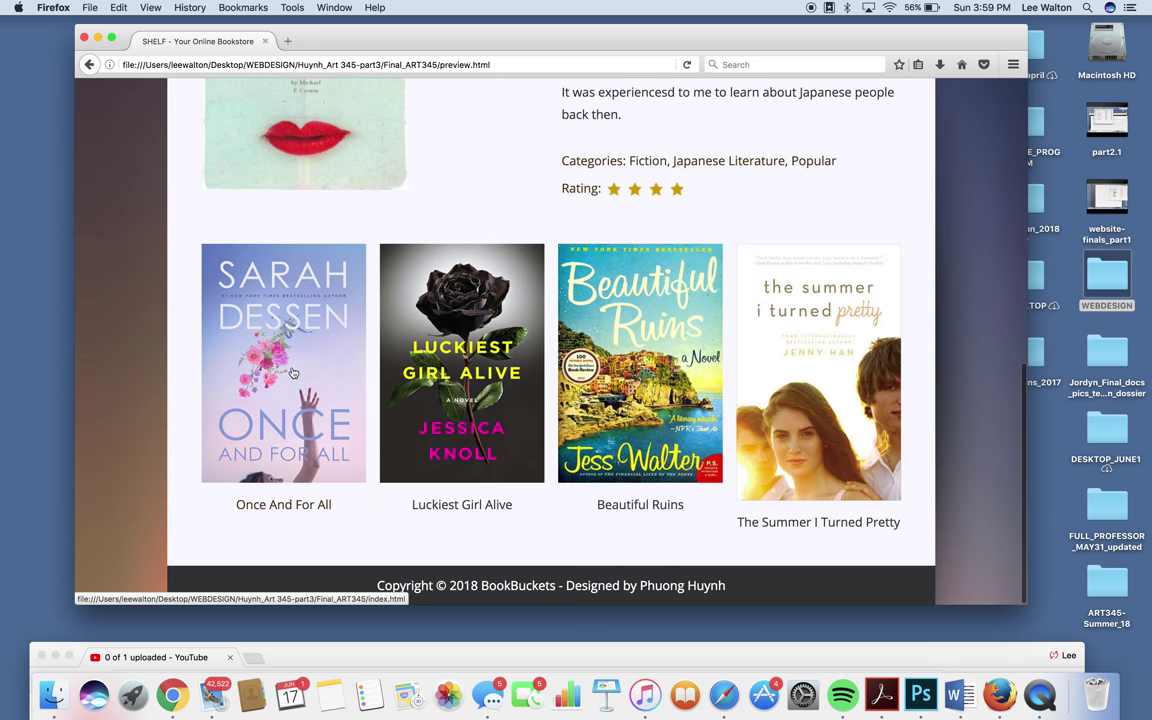
scroll(293, 373, up, 1)
scroll(293, 373, down, 1)
Retest more covers from Books, including Message In A Bottle, then go to Music
click(293, 373)
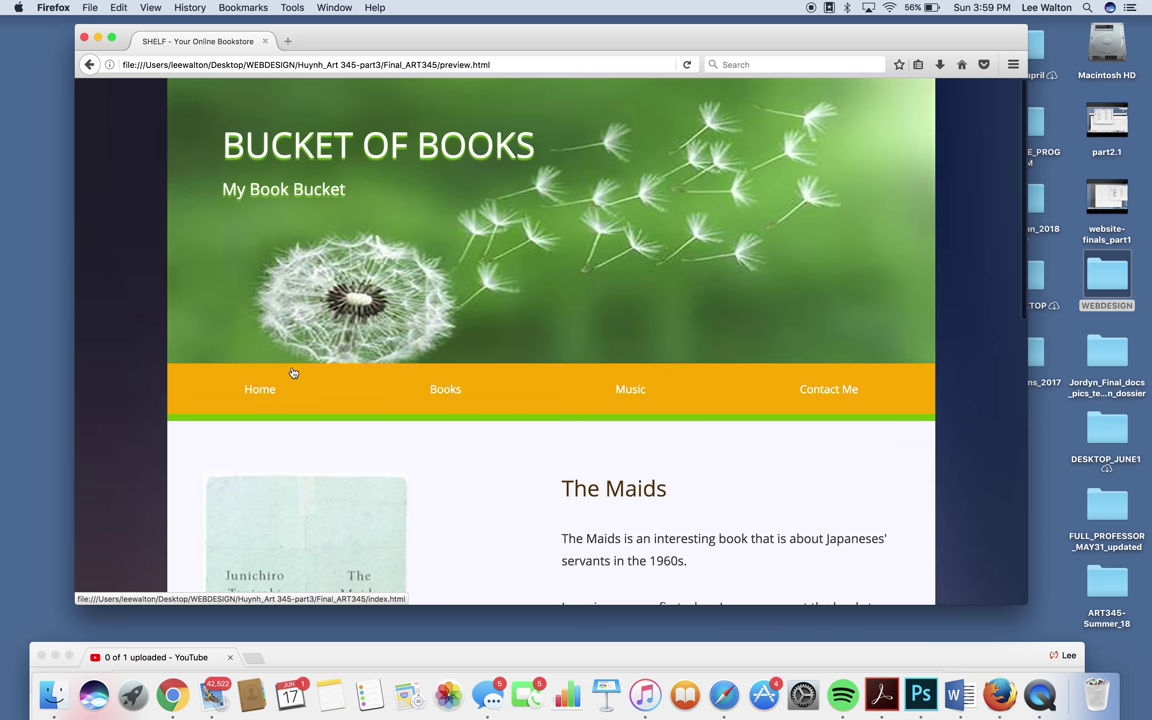
scroll(292, 373, down, 4)
scroll(292, 372, up, 2)
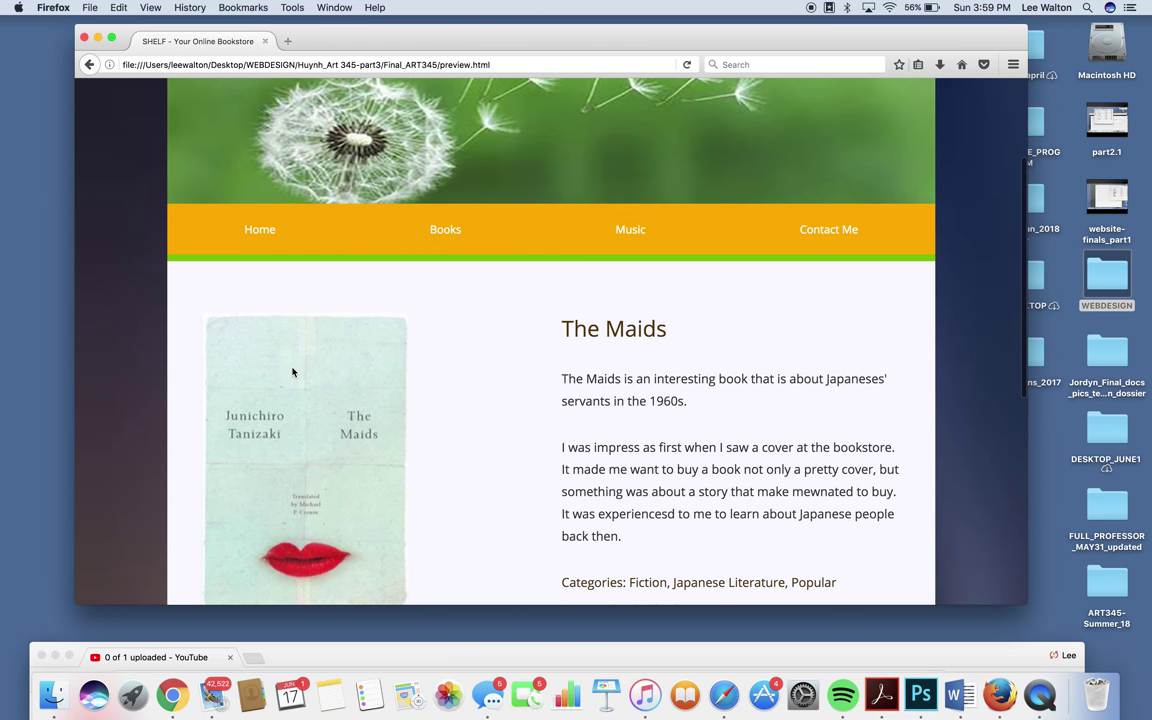
click(446, 232)
scroll(394, 358, down, 5)
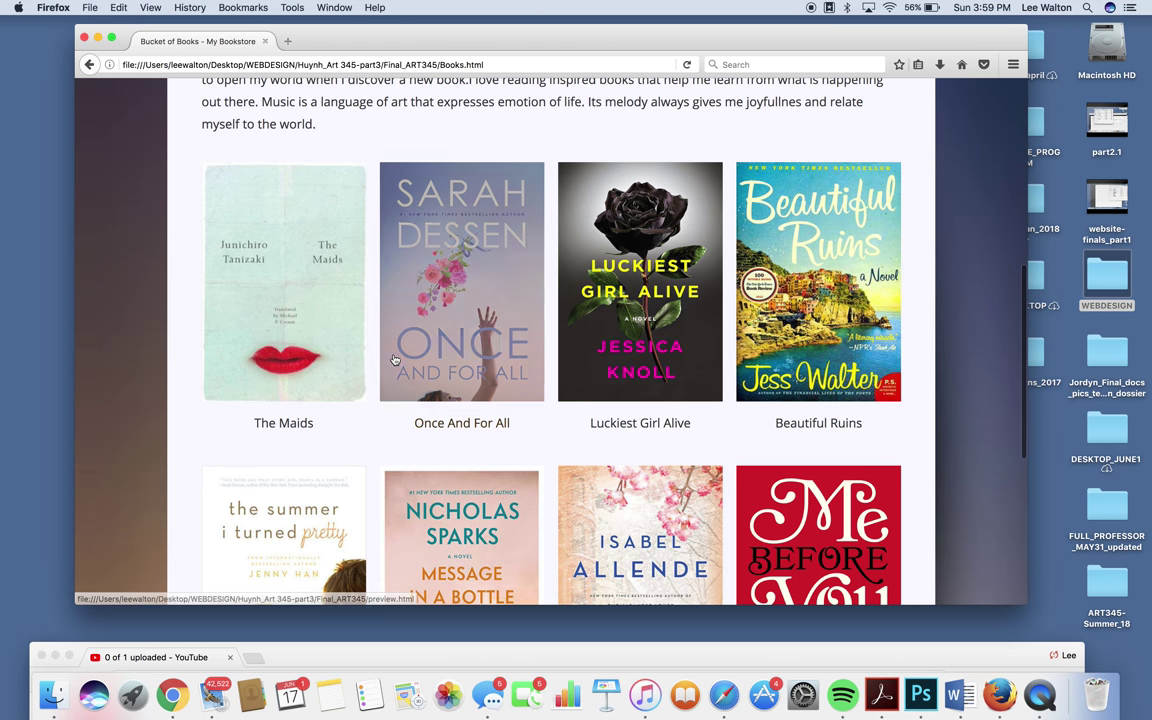
click(293, 332)
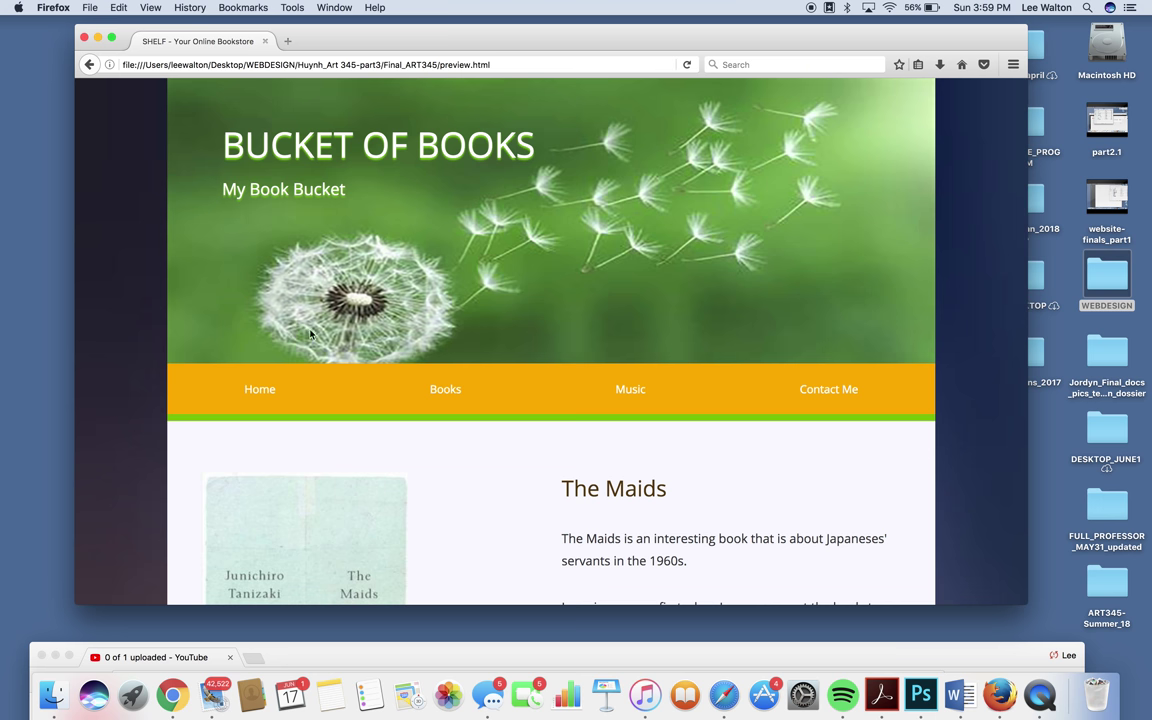
click(442, 391)
scroll(442, 391, down, 5)
click(448, 318)
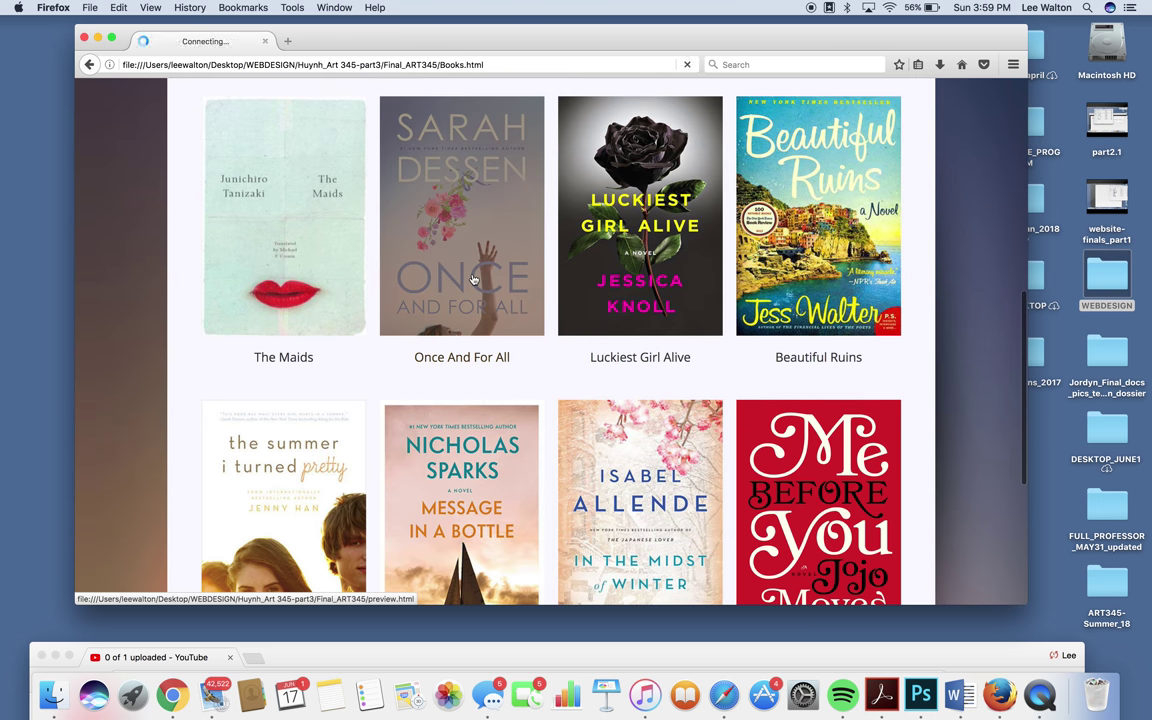
scroll(448, 320, down, 1)
click(446, 317)
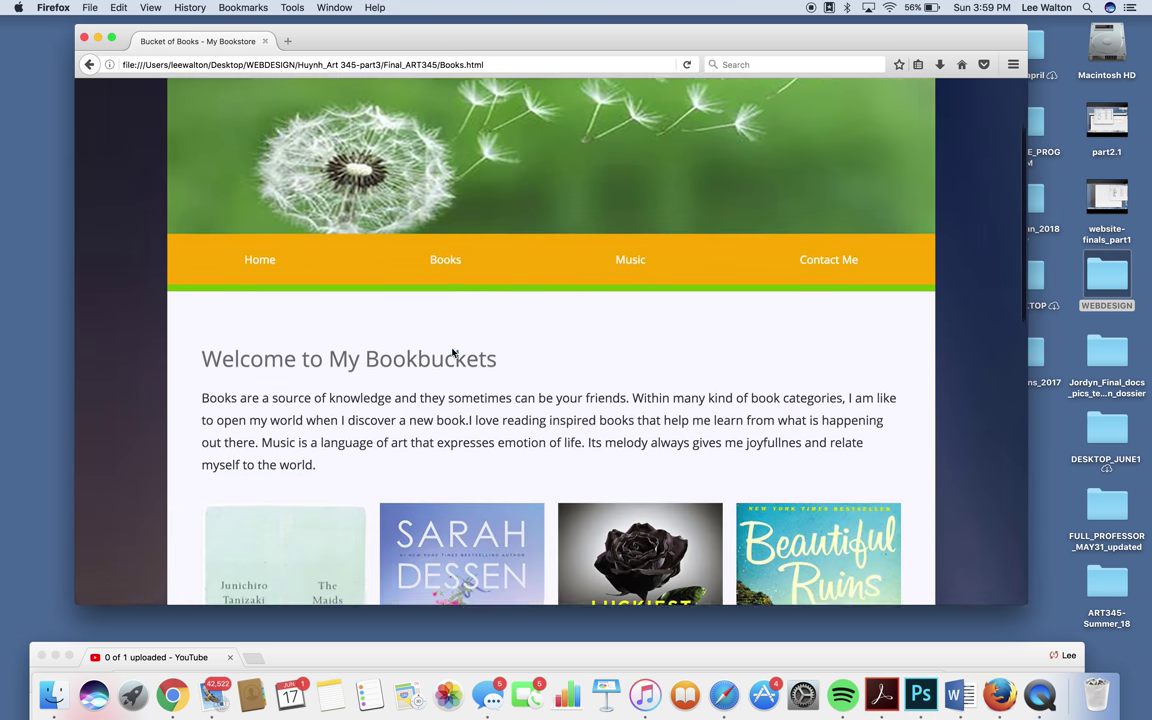
scroll(450, 355, down, 5)
click(450, 350)
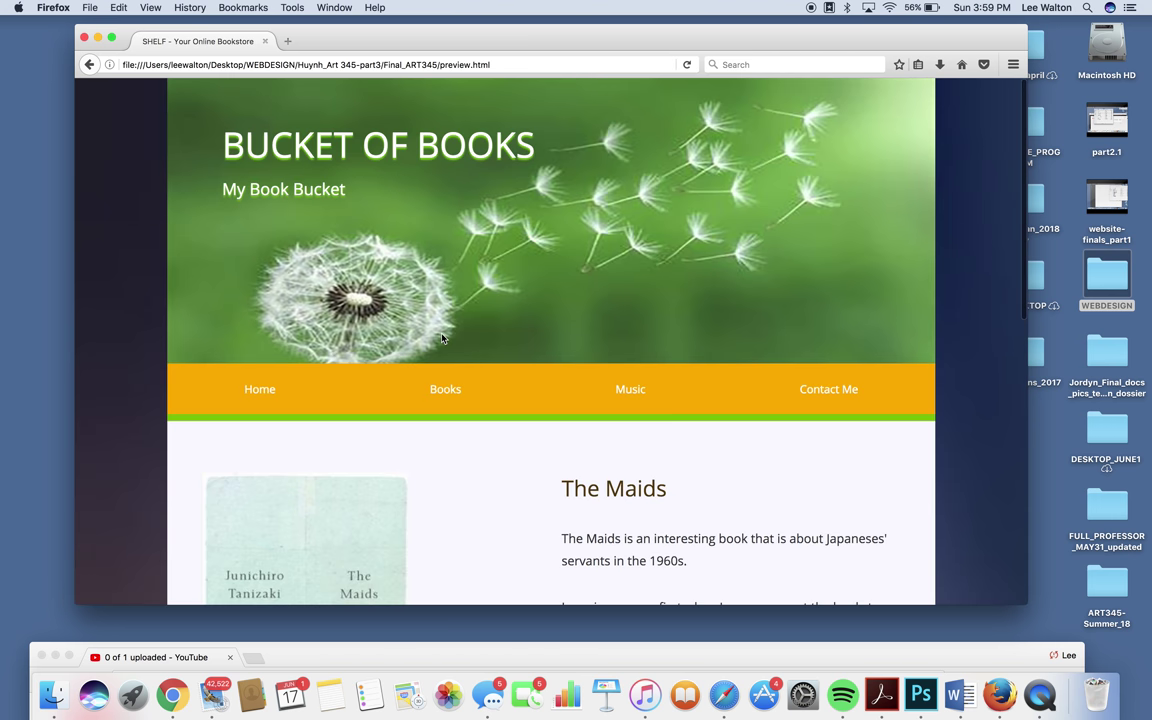
scroll(410, 485, down, 5)
scroll(411, 483, down, 3)
scroll(450, 430, up, 8)
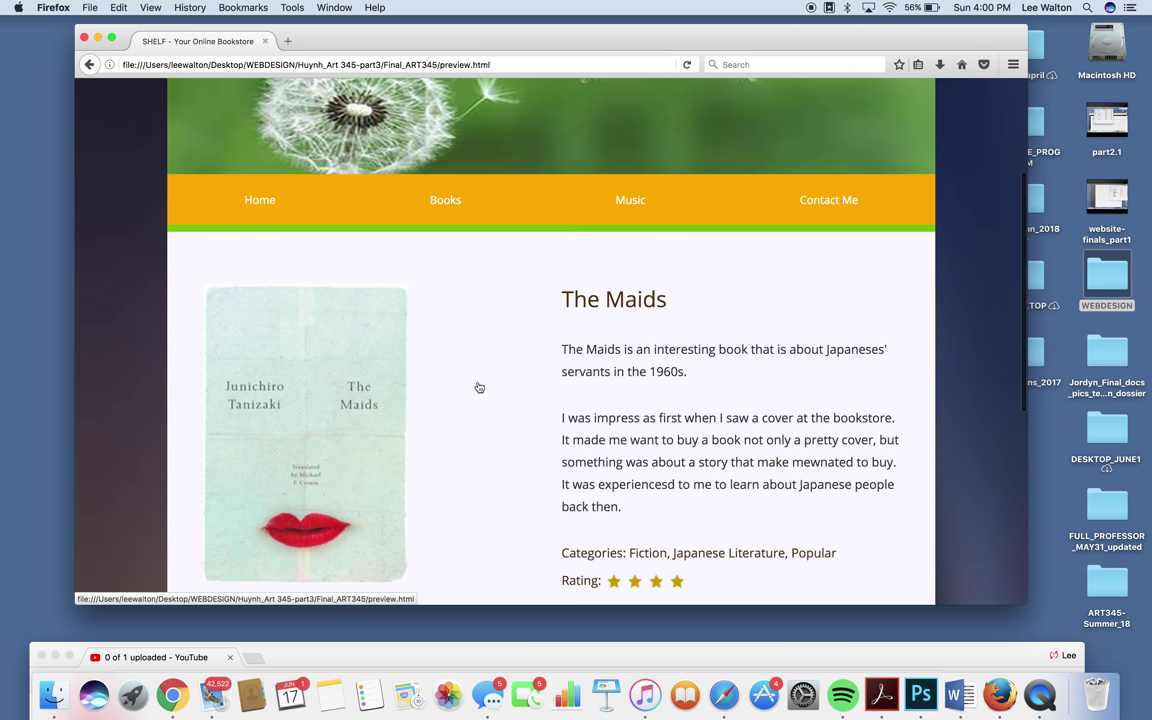
scroll(477, 387, up, 1)
click(640, 250)
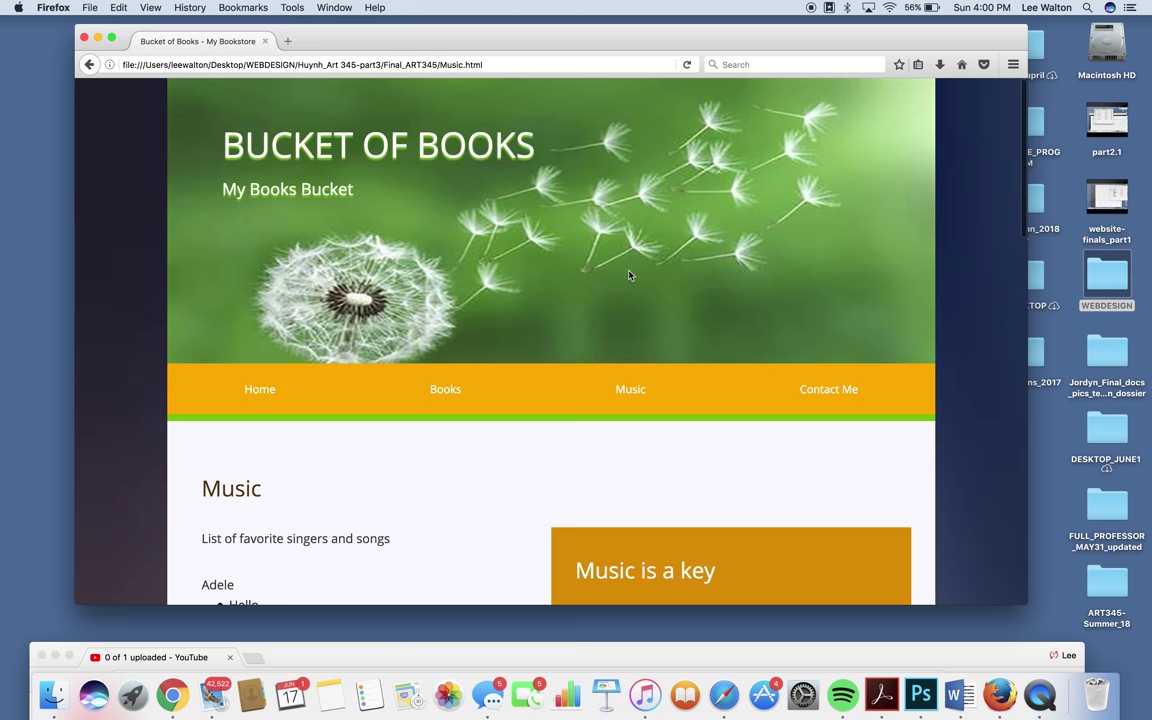
scroll(629, 275, down, 5)
scroll(240, 357, down, 2)
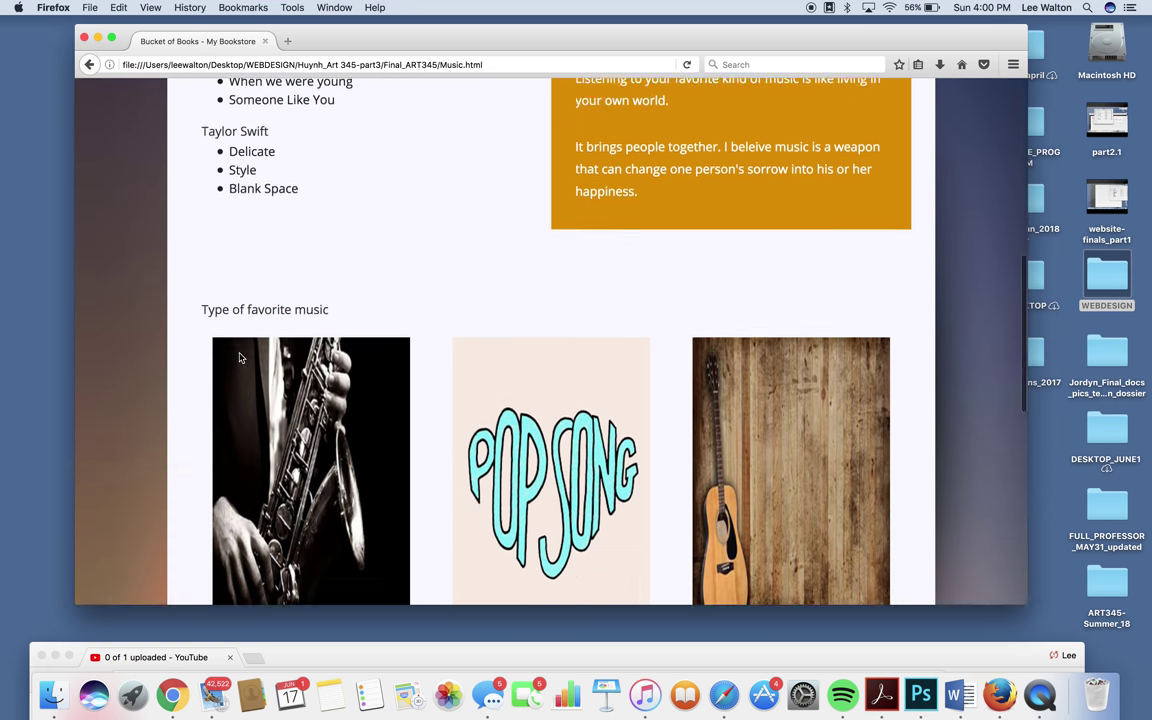
scroll(240, 357, down, 2)
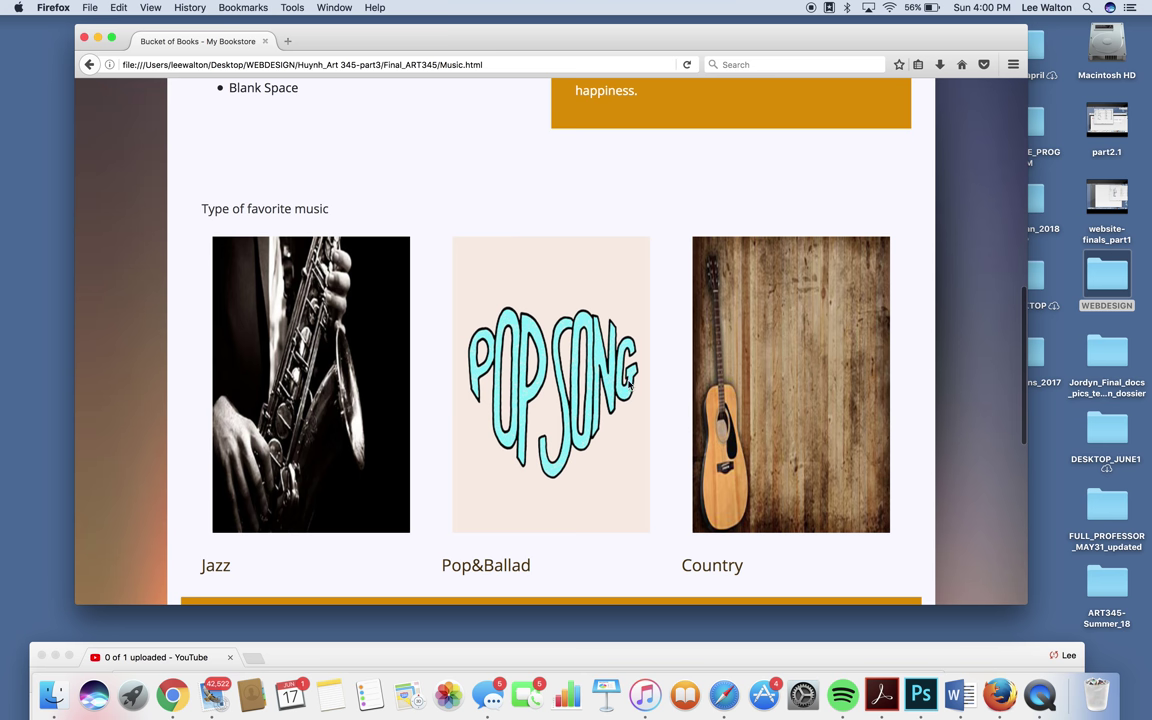
scroll(356, 358, down, 1)
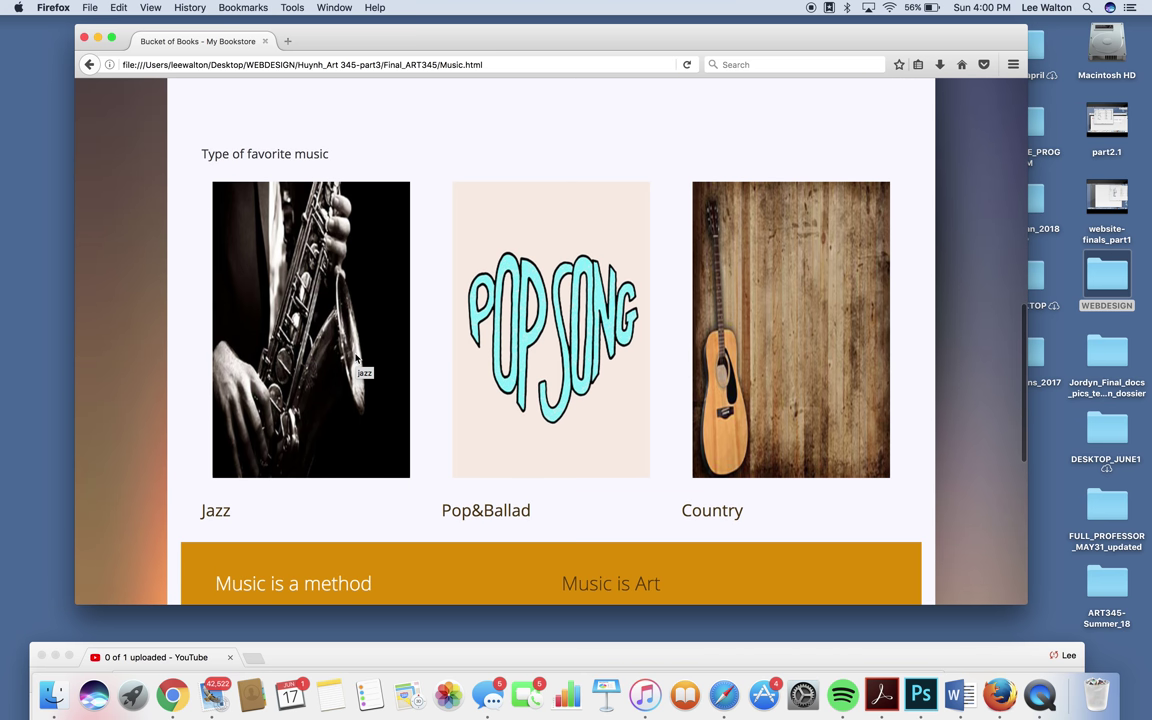
scroll(288, 229, up, 2)
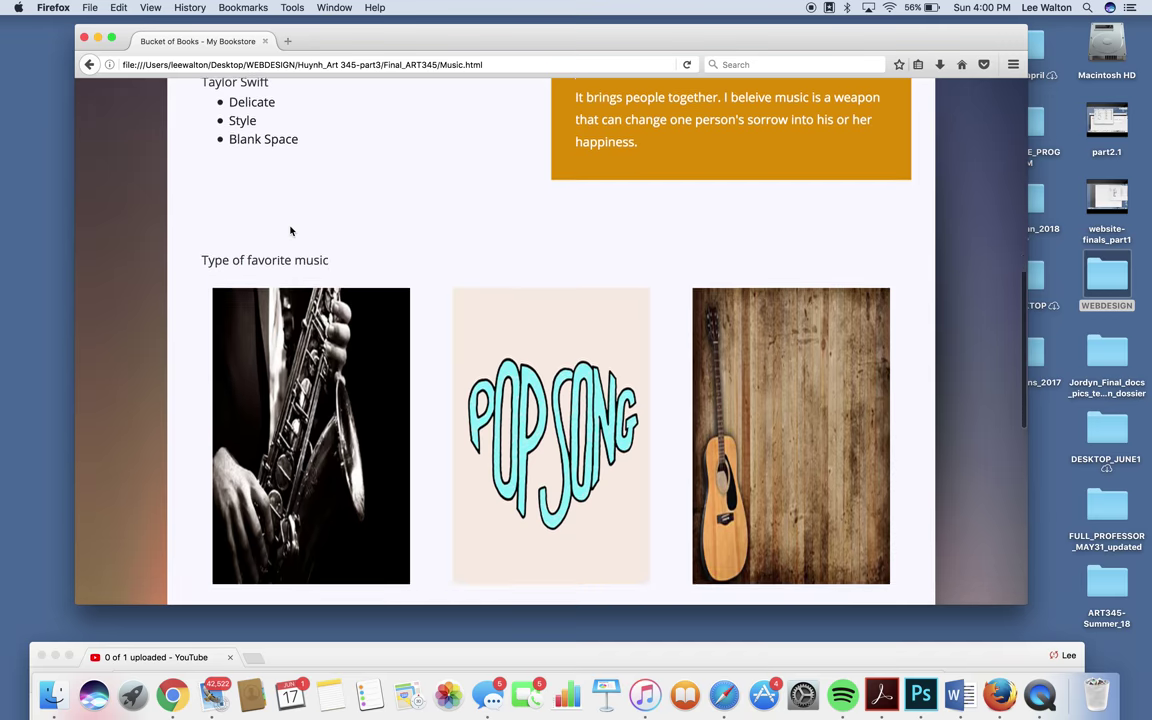
scroll(288, 229, down, 10)
scroll(290, 231, up, 4)
scroll(290, 231, up, 4)
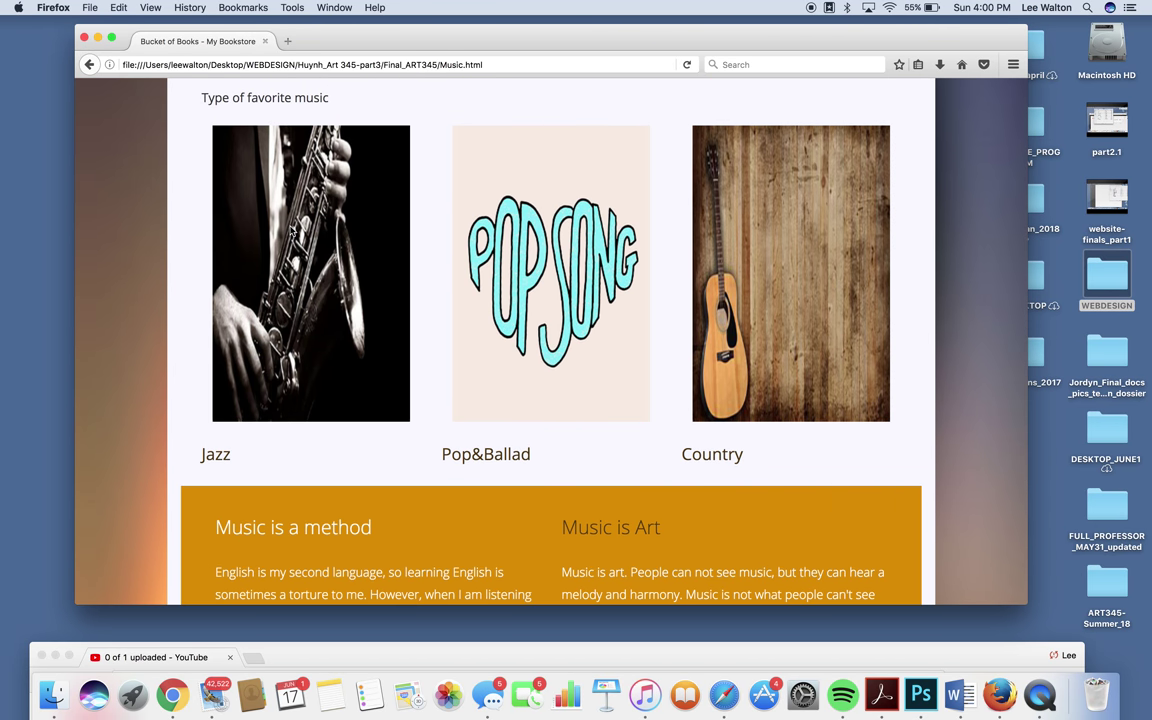
scroll(329, 174, up, 1)
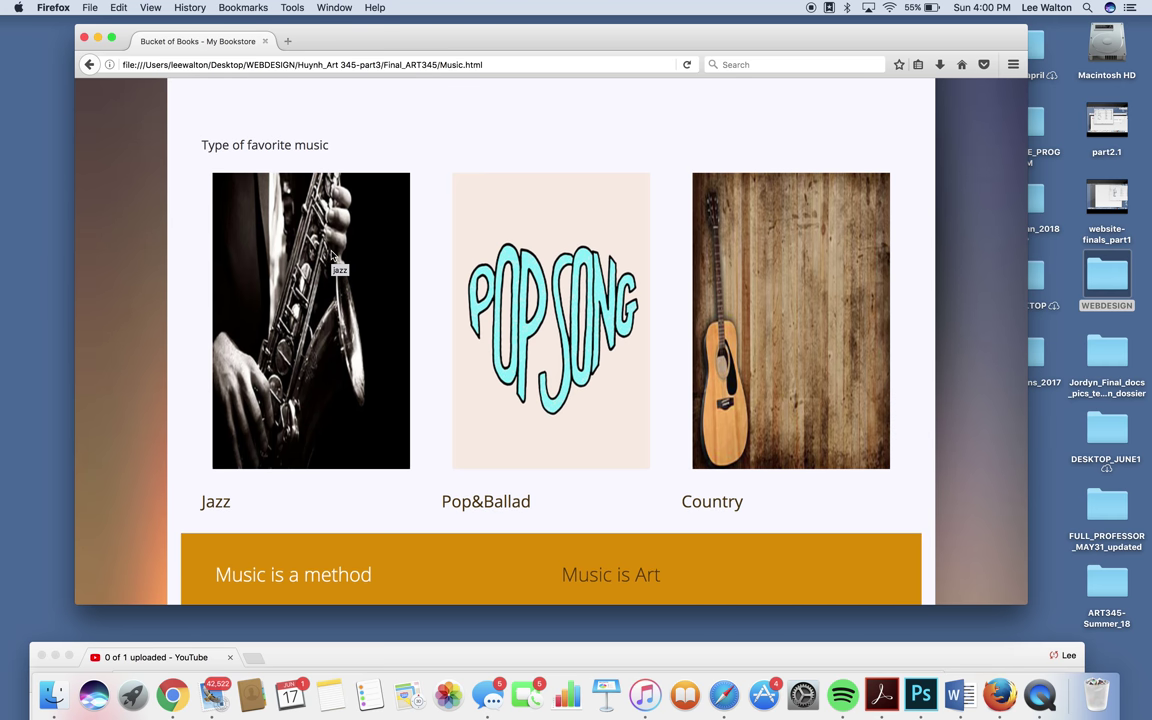
scroll(336, 348, down, 1)
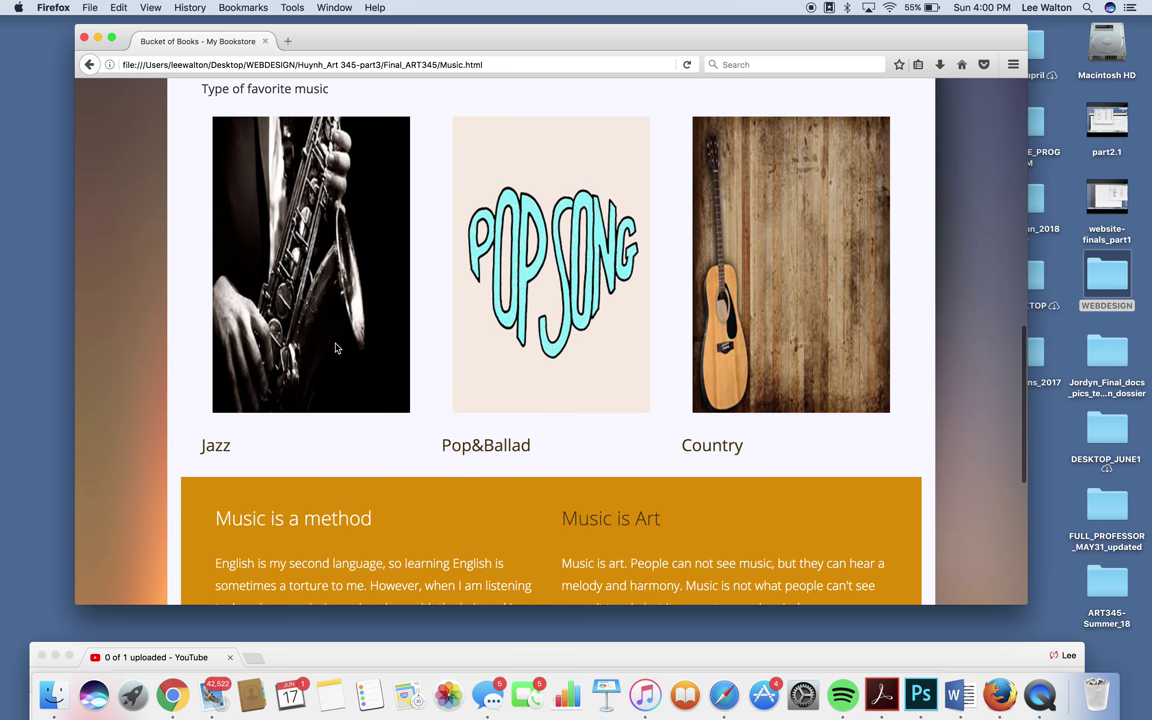
scroll(336, 348, down, 5)
scroll(336, 348, down, 1)
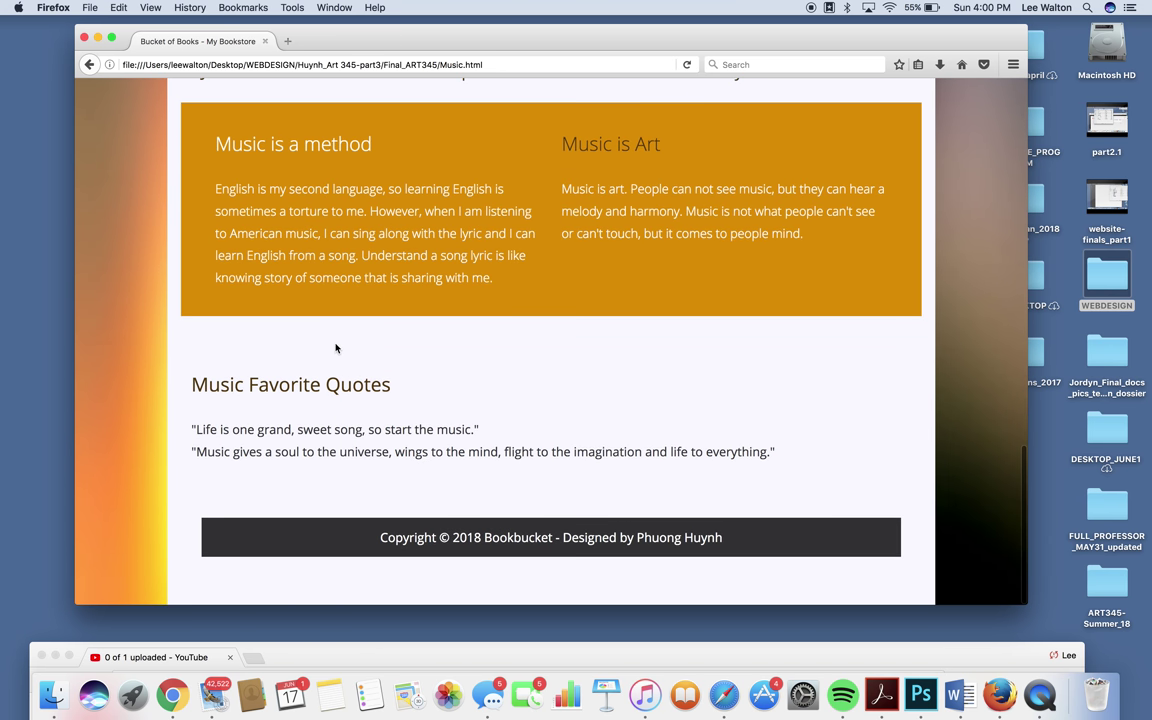
scroll(336, 348, up, 6)
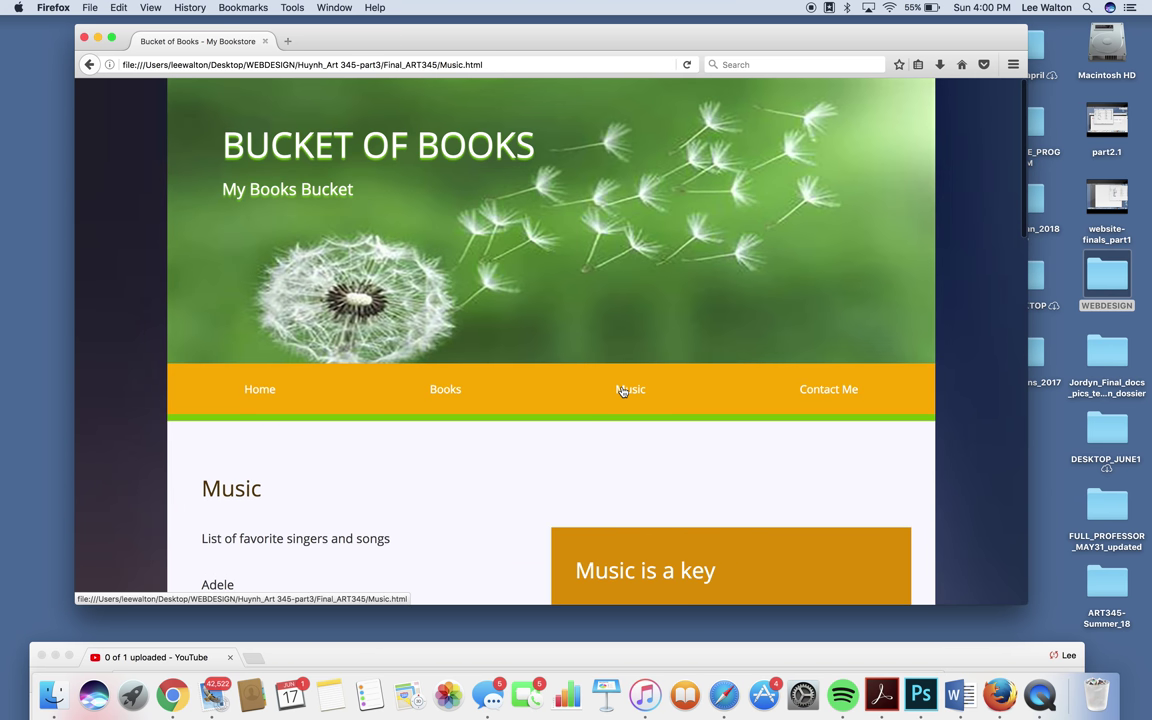
Open the Bucket of Books Contact Me page from the nav bar
click(828, 389)
scroll(579, 355, down, 3)
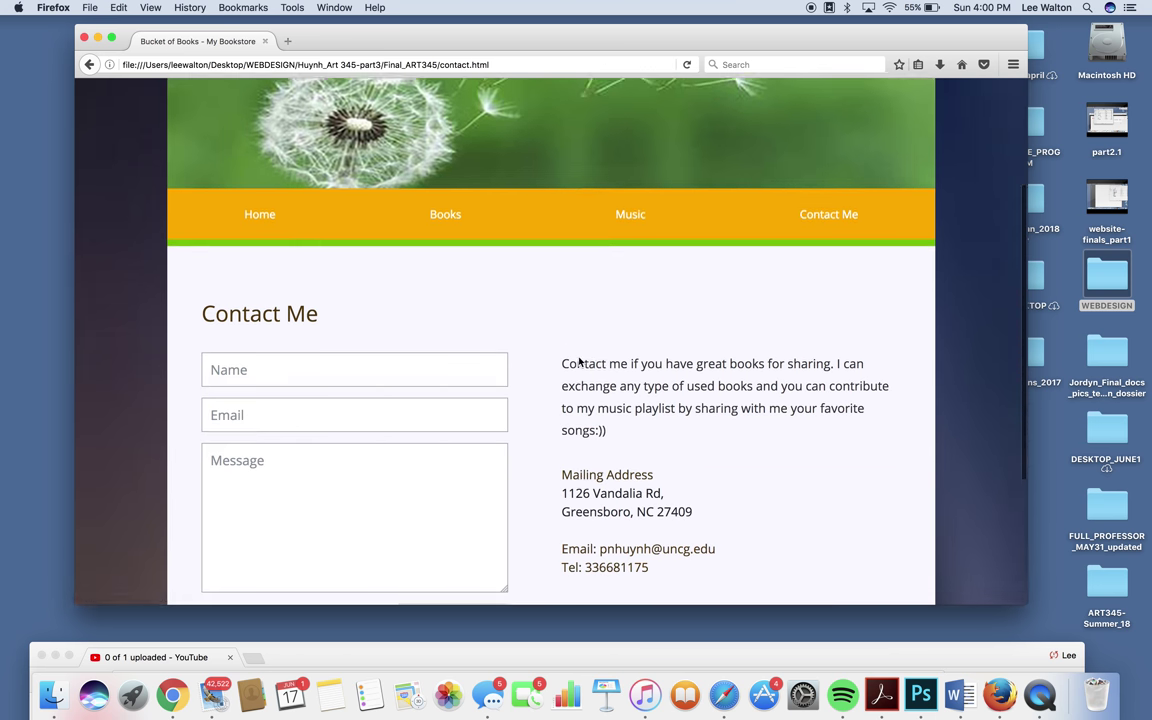
scroll(579, 362, up, 1)
scroll(579, 362, up, 2)
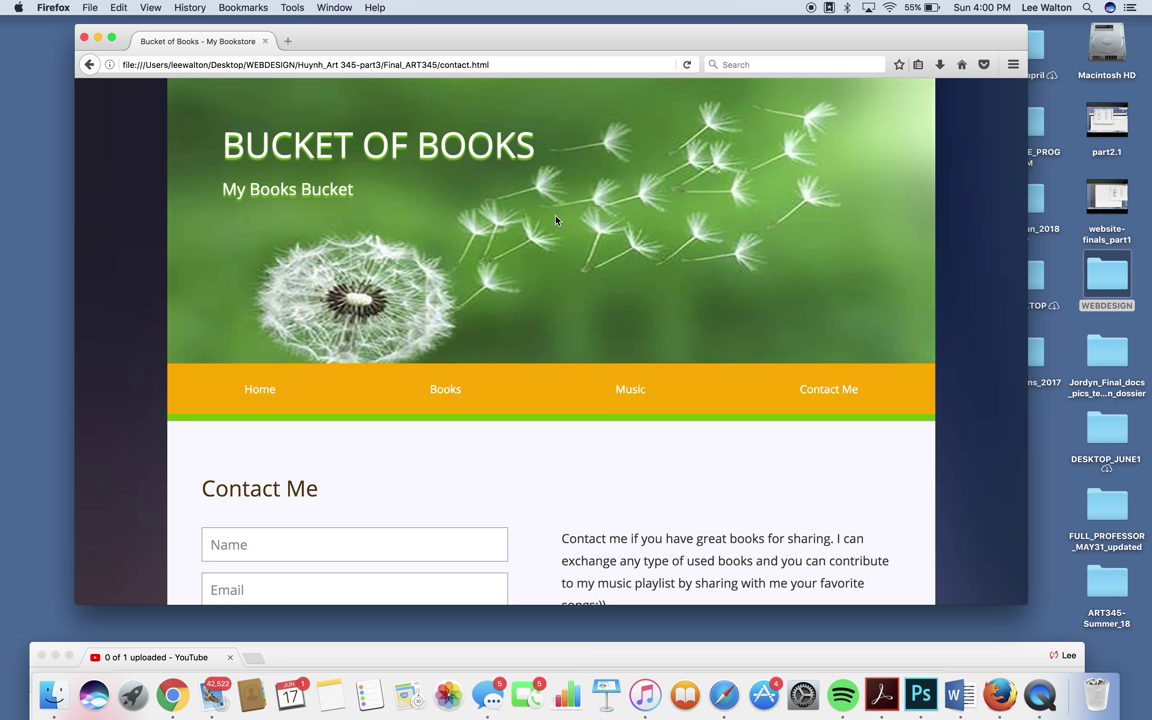
scroll(633, 189, up, 1)
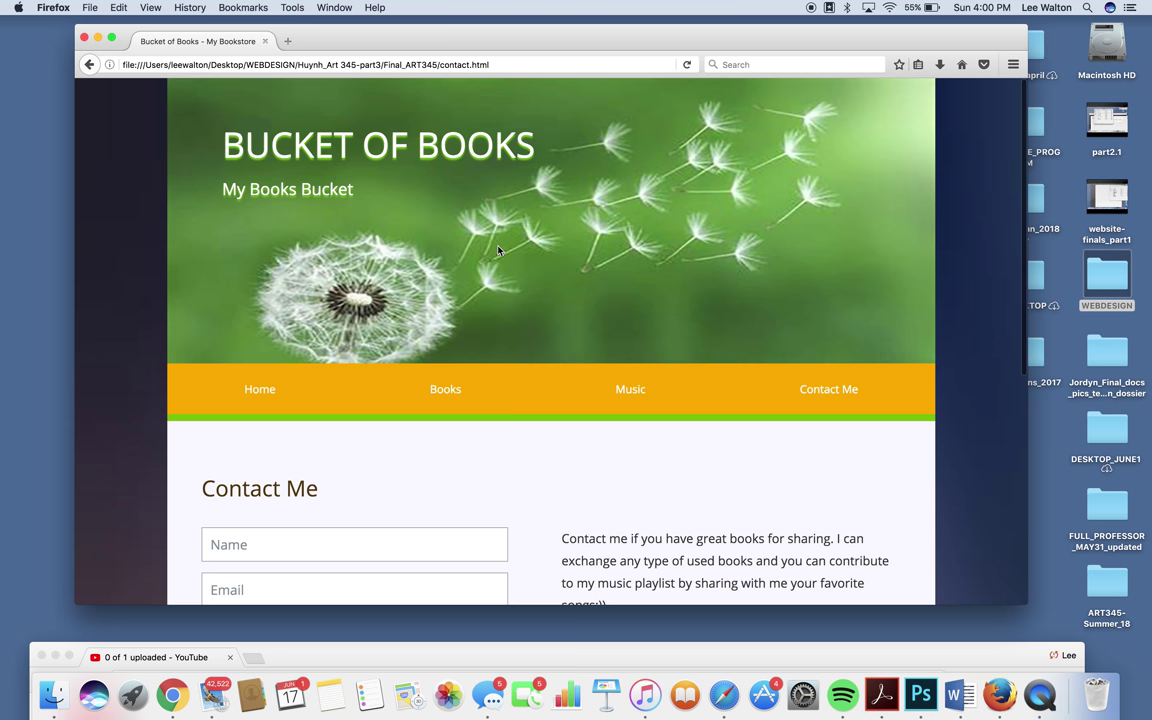
Return to the Welcome to My Bookbuckets homepage and move Firefox down
click(257, 392)
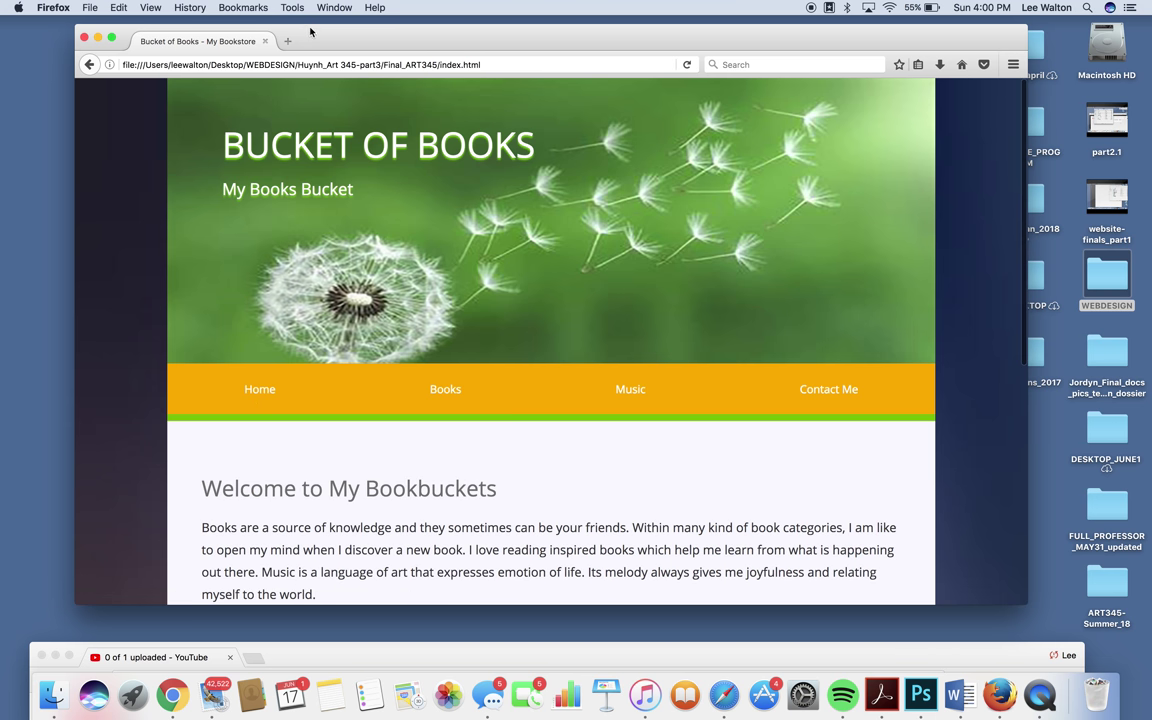
drag(310, 32, 308, 125)
Bring WEBDESIGN forward and reopen the student's Final_ART345 index.html in Firefox
click(244, 115)
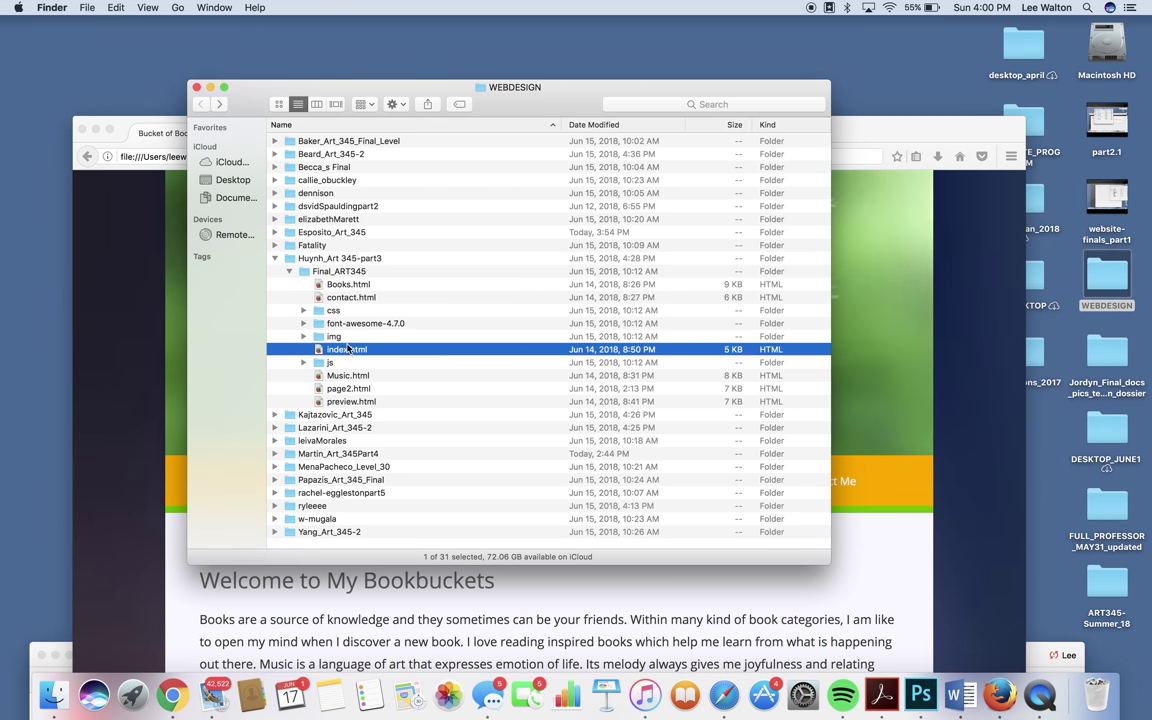
drag(349, 350, 826, 590)
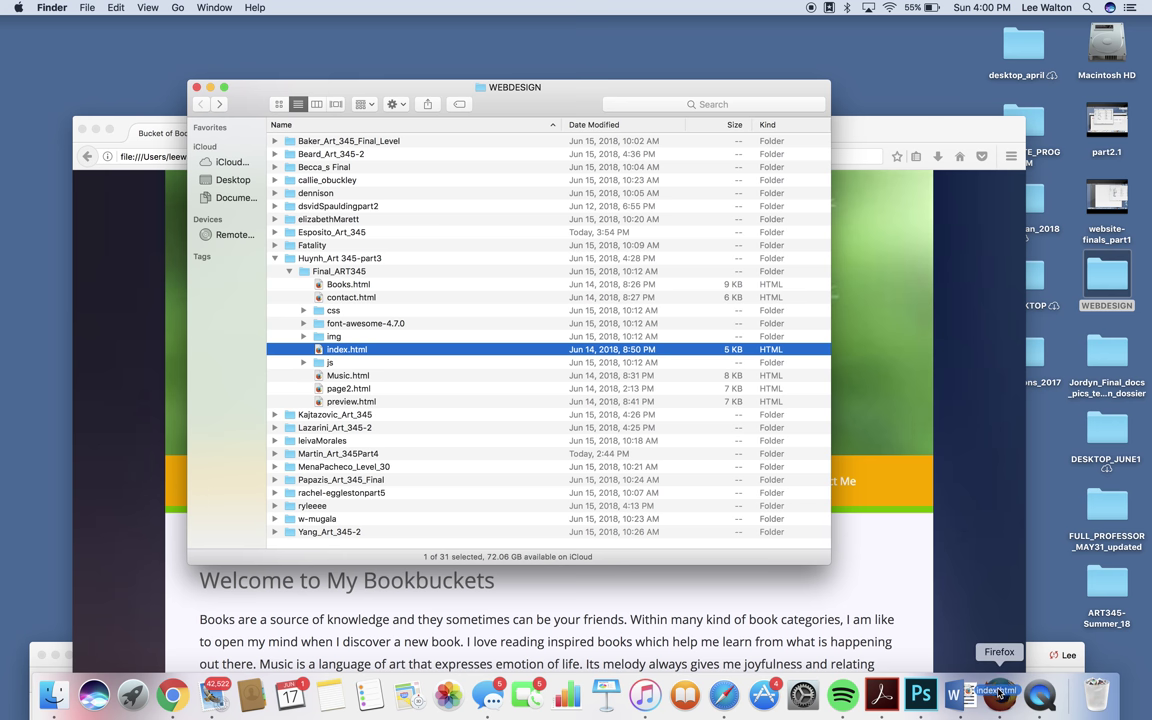
mouse_move(826, 590)
mouse_down()
mouse_move(1000, 693)
mouse_move(475, 347)
mouse_up()
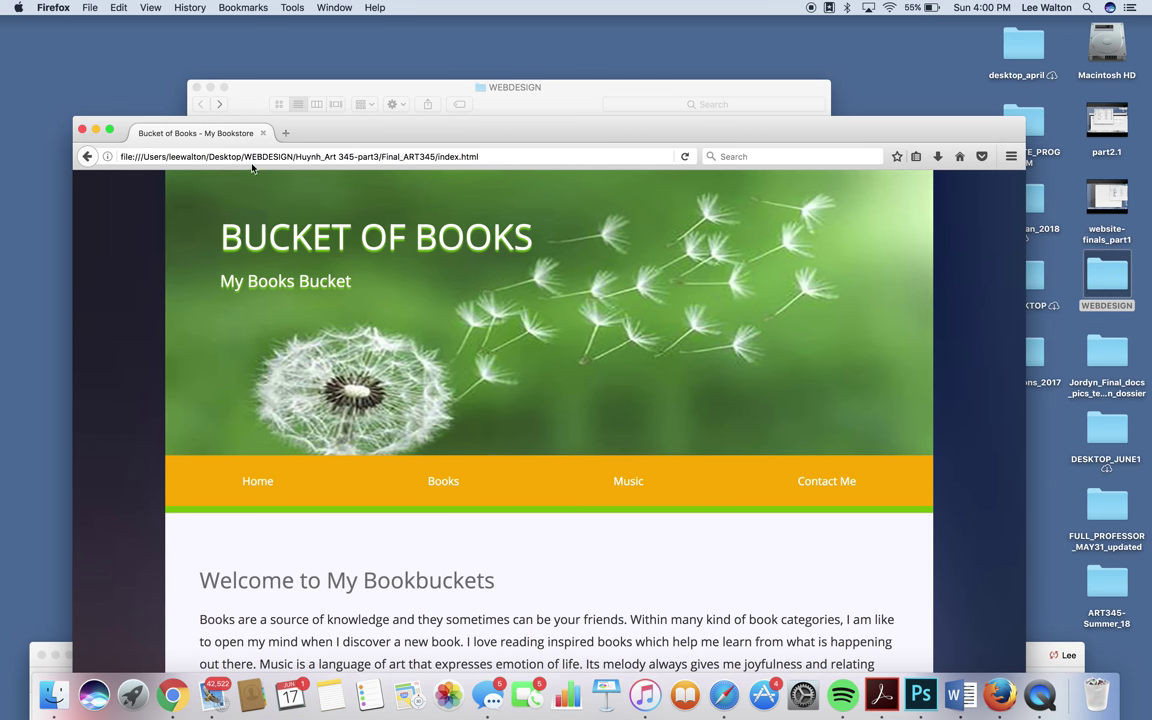
click(512, 105)
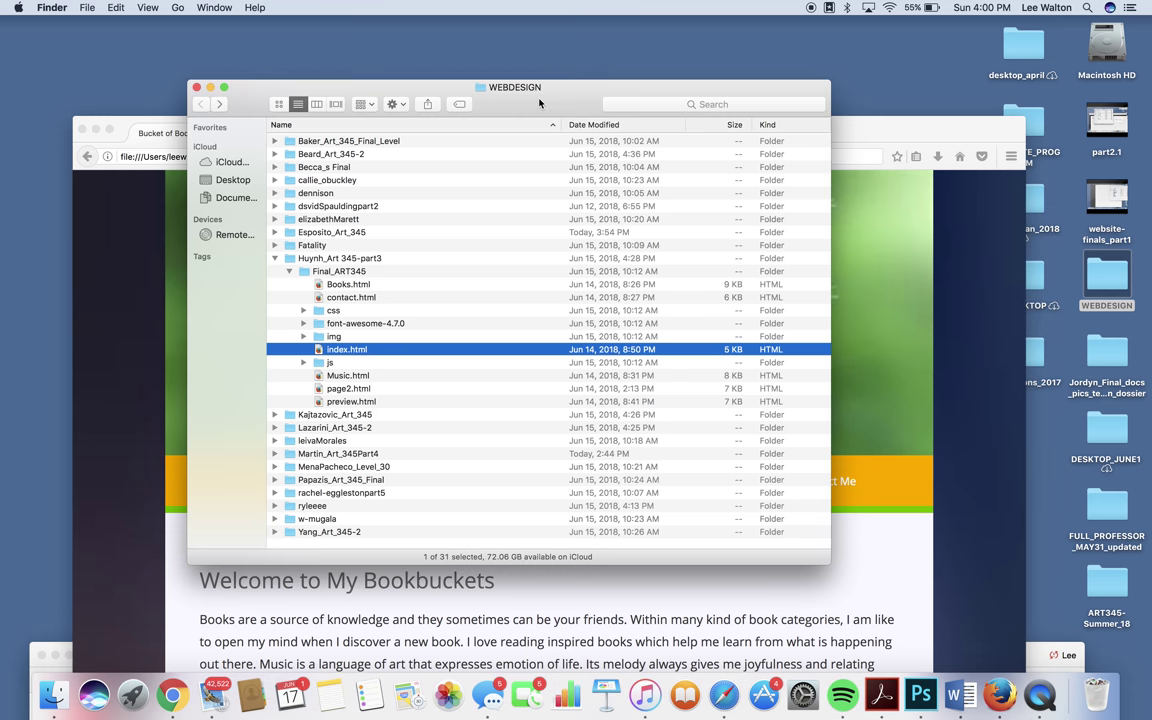
Try the file's context menu, then select index.html in Final_ART345
key(super+space)
double_click(346, 349)
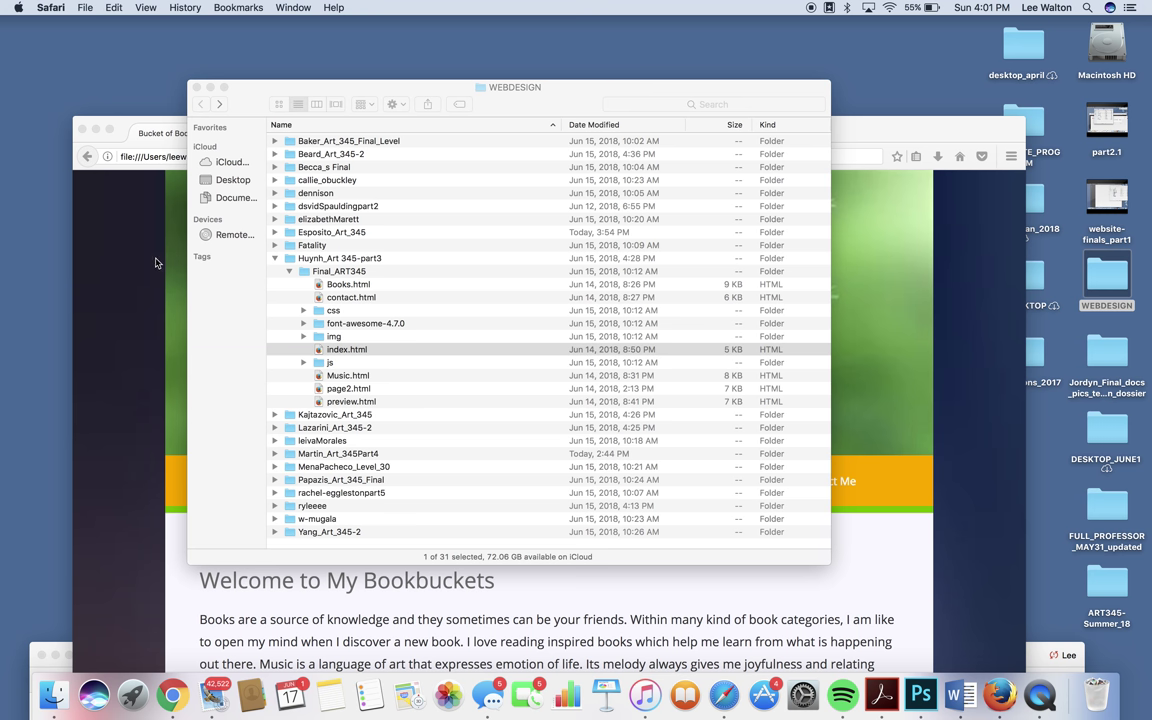
right_click(346, 349)
click(346, 349)
right_click(346, 350)
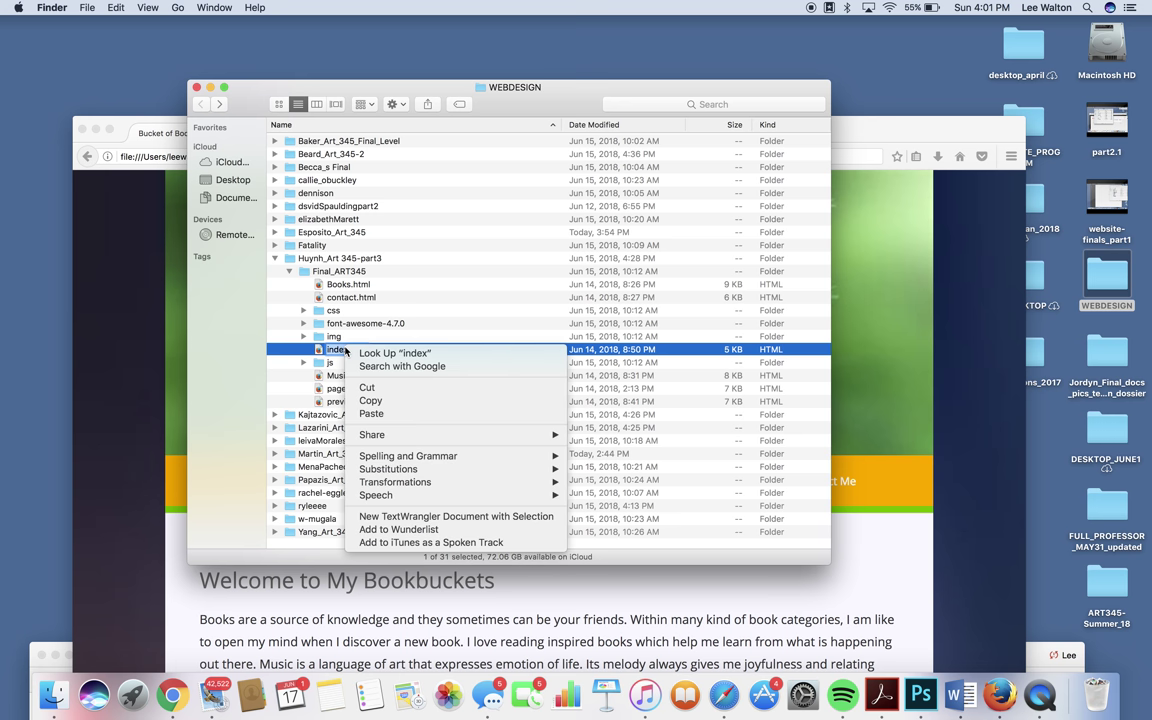
click(340, 293)
click(334, 323)
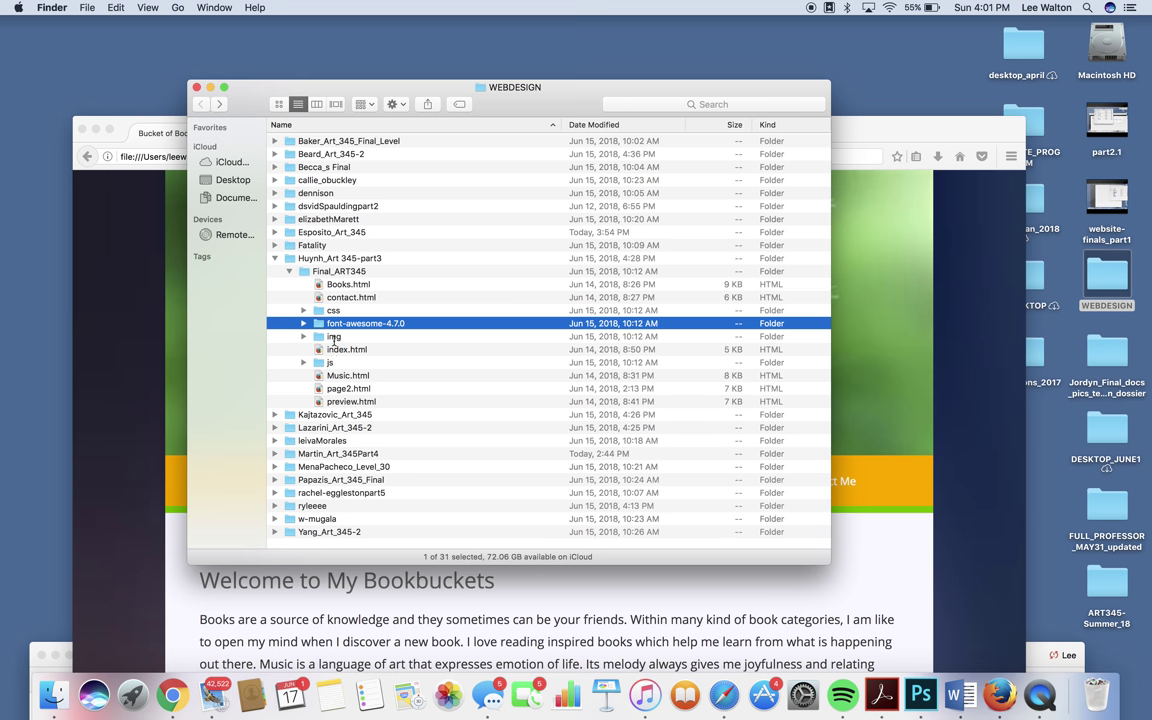
click(333, 350)
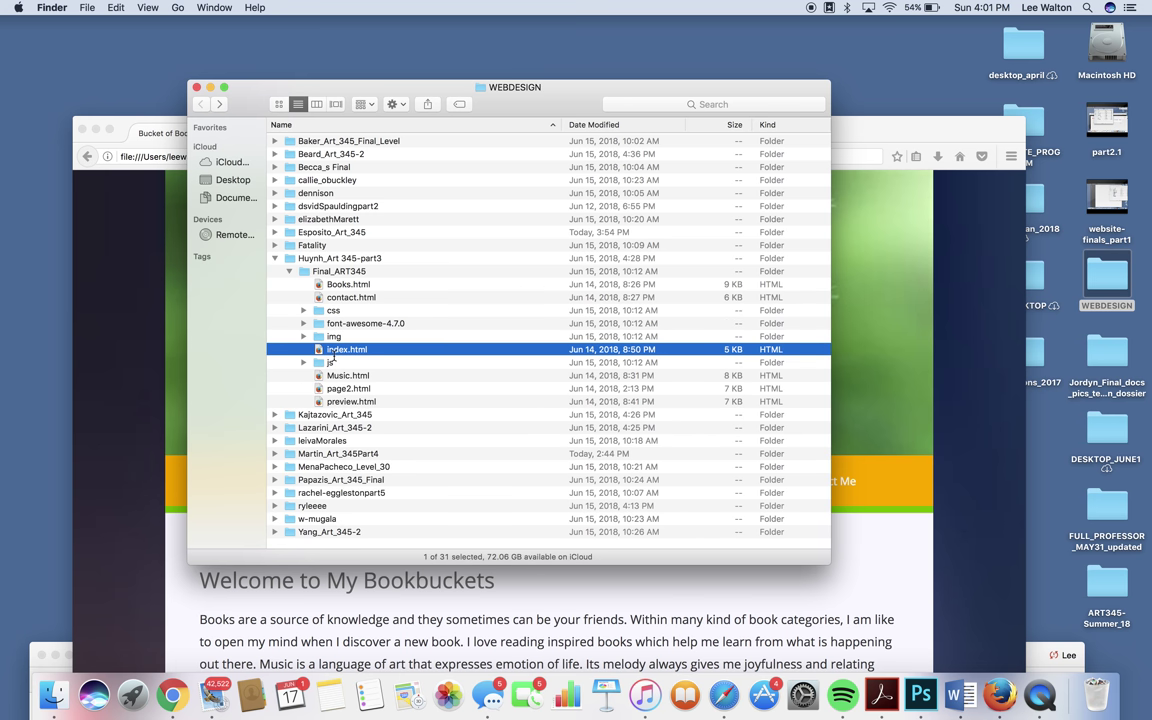
Open the student's index.html in Brackets via Open With
right_click(333, 353)
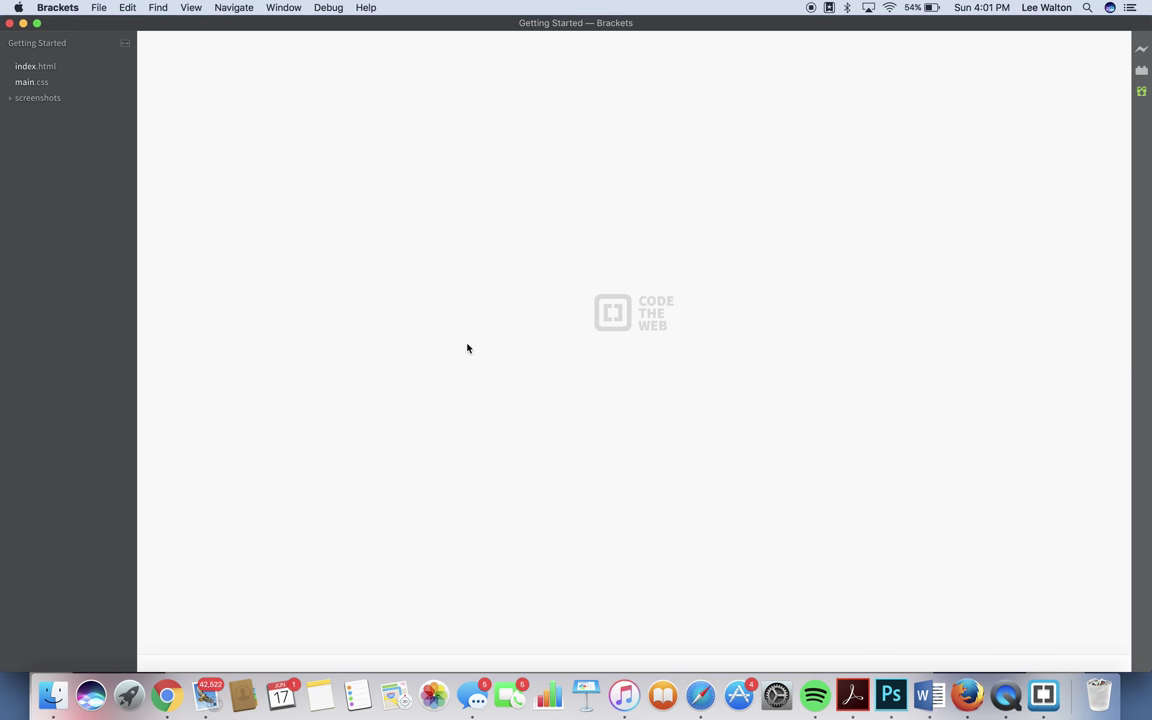
Copy the tooplate Shelf URL from line 11 and load it in a new Firefox window
drag(458, 190, 182, 186)
key(super+c)
double_click(101, 20)
key(super+Tab)
key(super+n)
click(406, 56)
key(super+v)
key(Return)
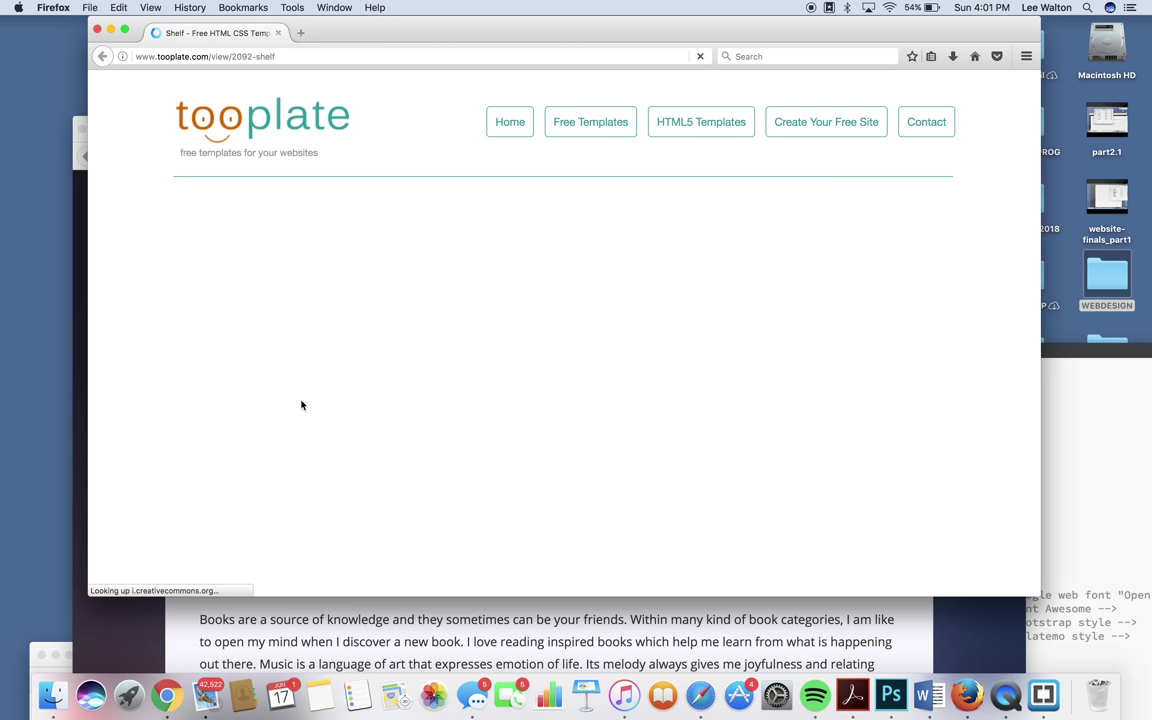
scroll(303, 180, down, 3)
scroll(301, 183, down, 10)
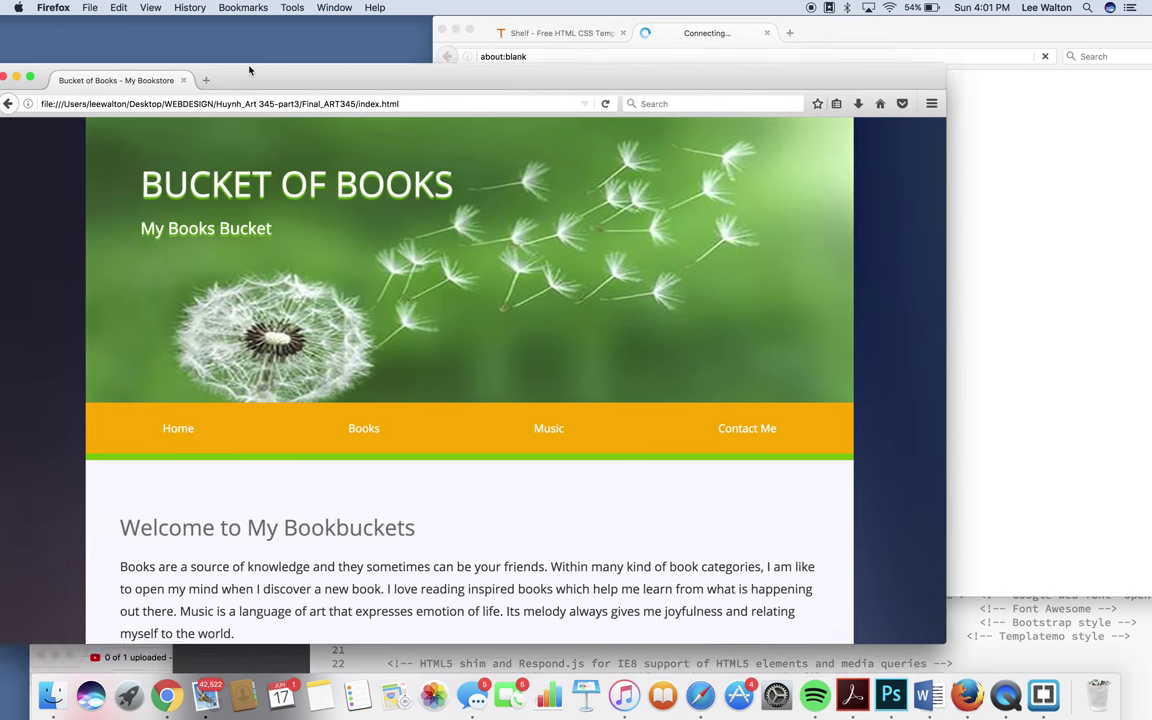
Close the stalled connecting tab and open the Shelf template's live demo
click(1026, 144)
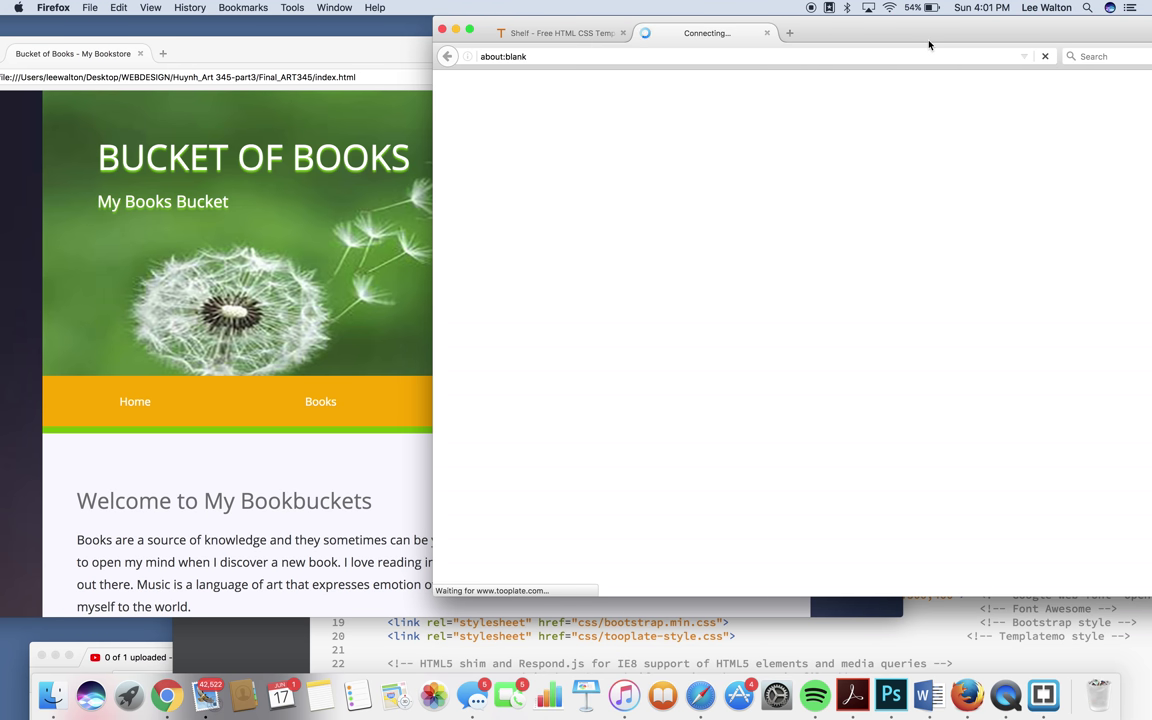
drag(929, 45, 927, 55)
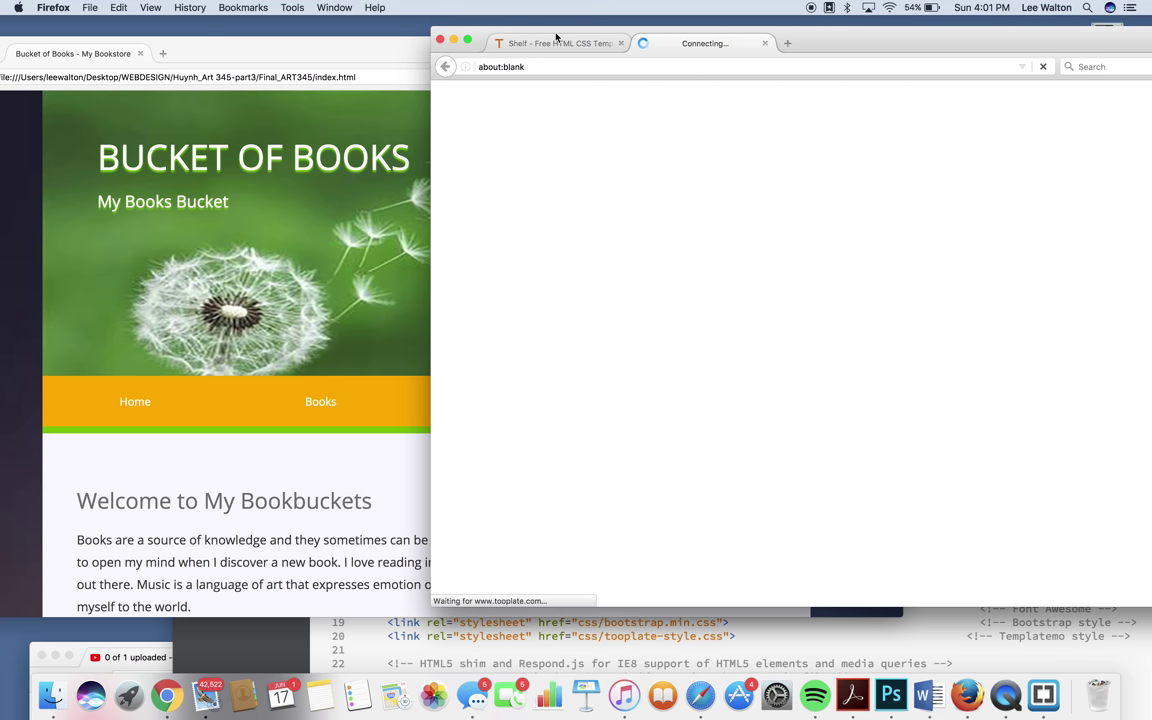
click(765, 45)
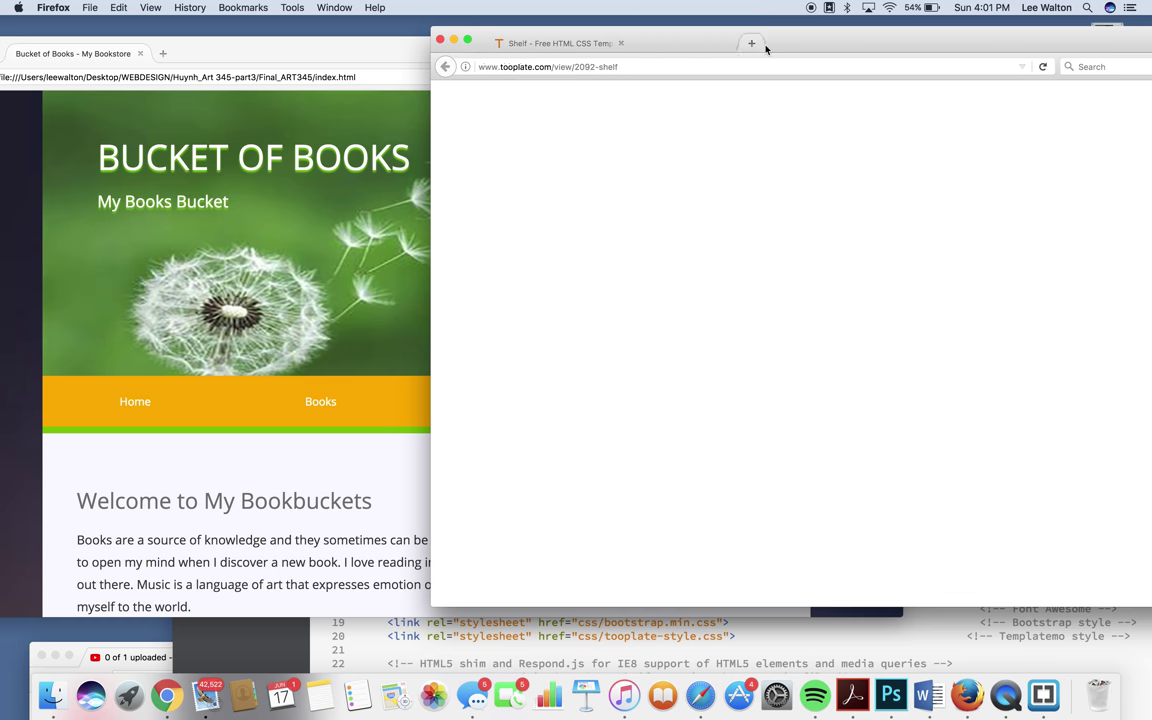
click(550, 265)
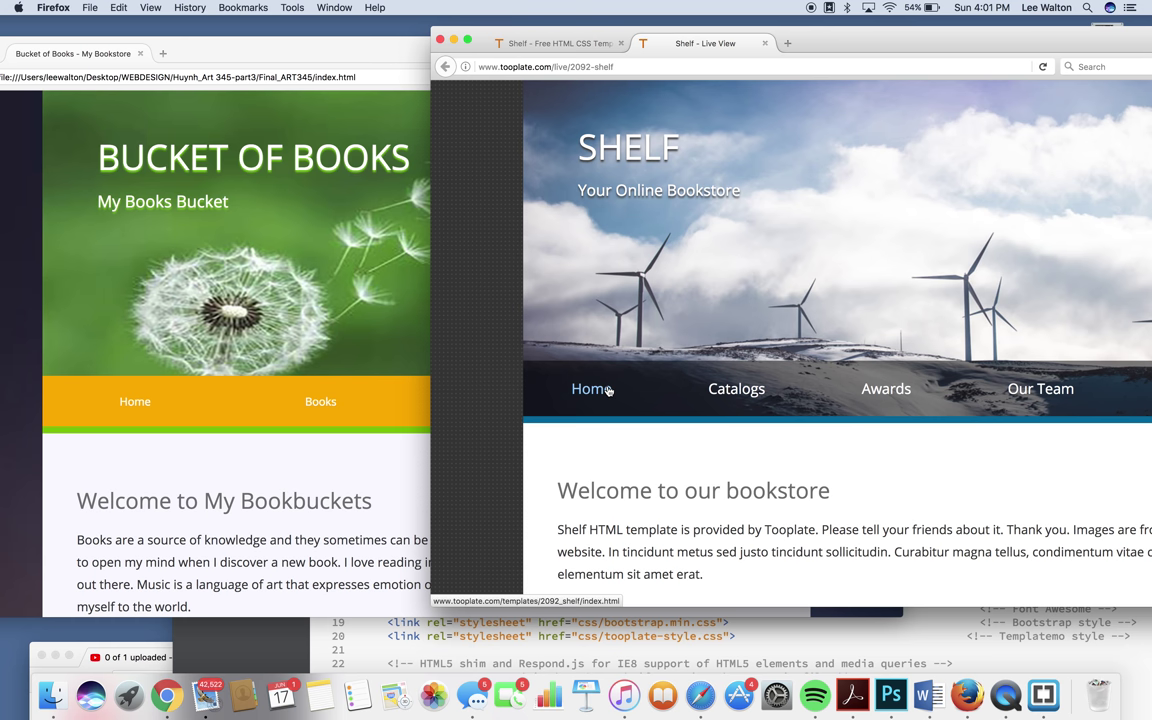
scroll(609, 360, down, 10)
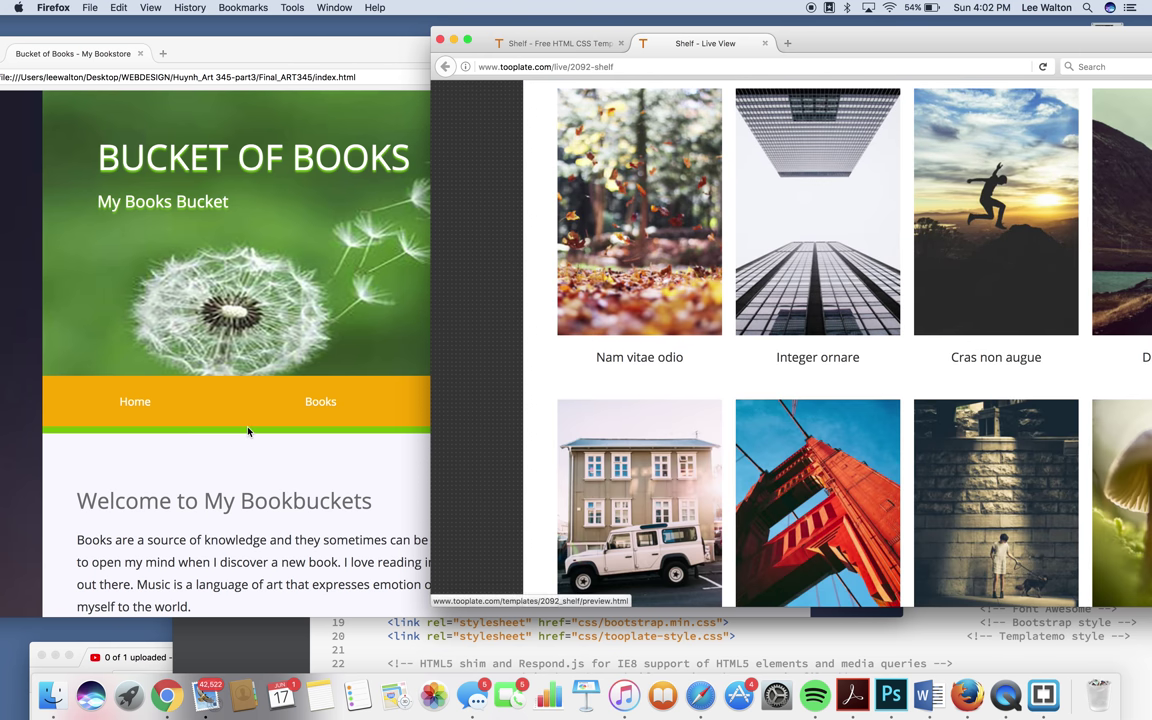
scroll(248, 432, down, 7)
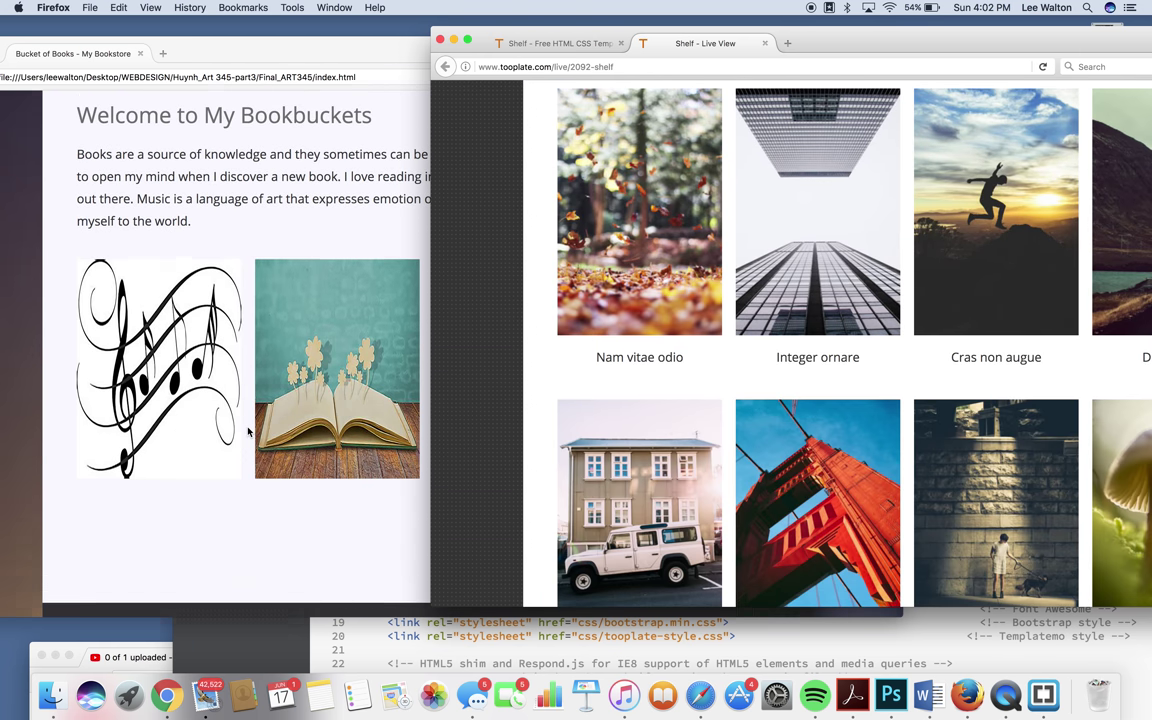
scroll(598, 303, up, 10)
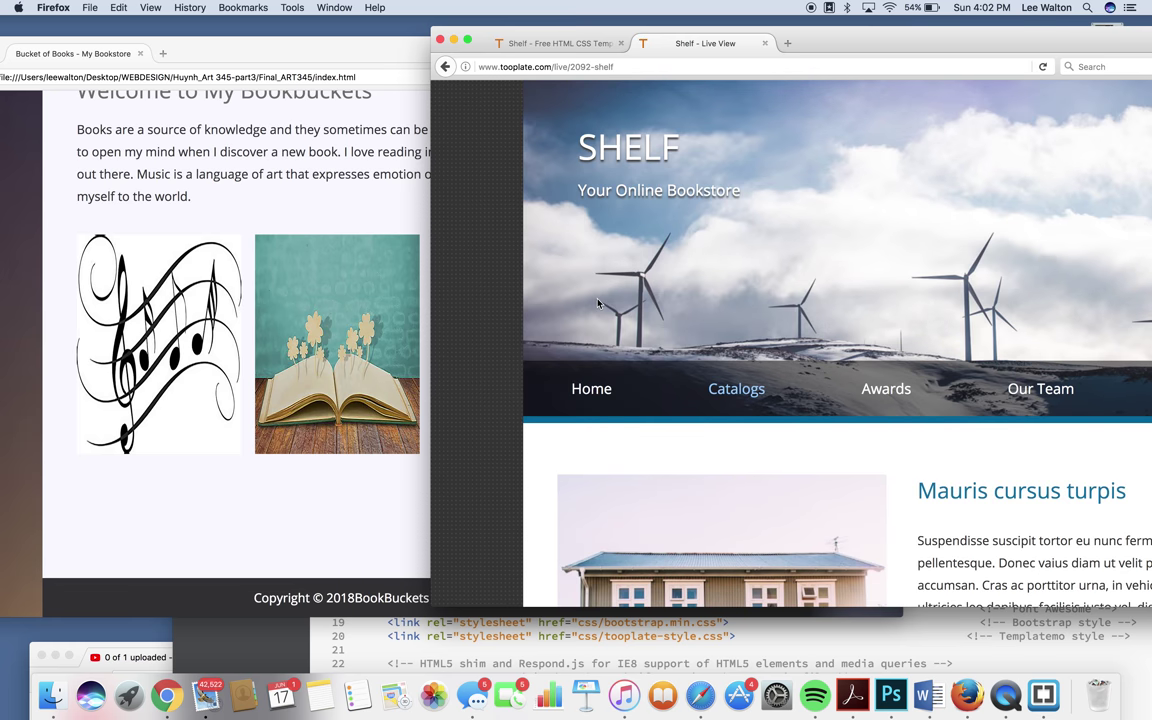
scroll(598, 303, down, 5)
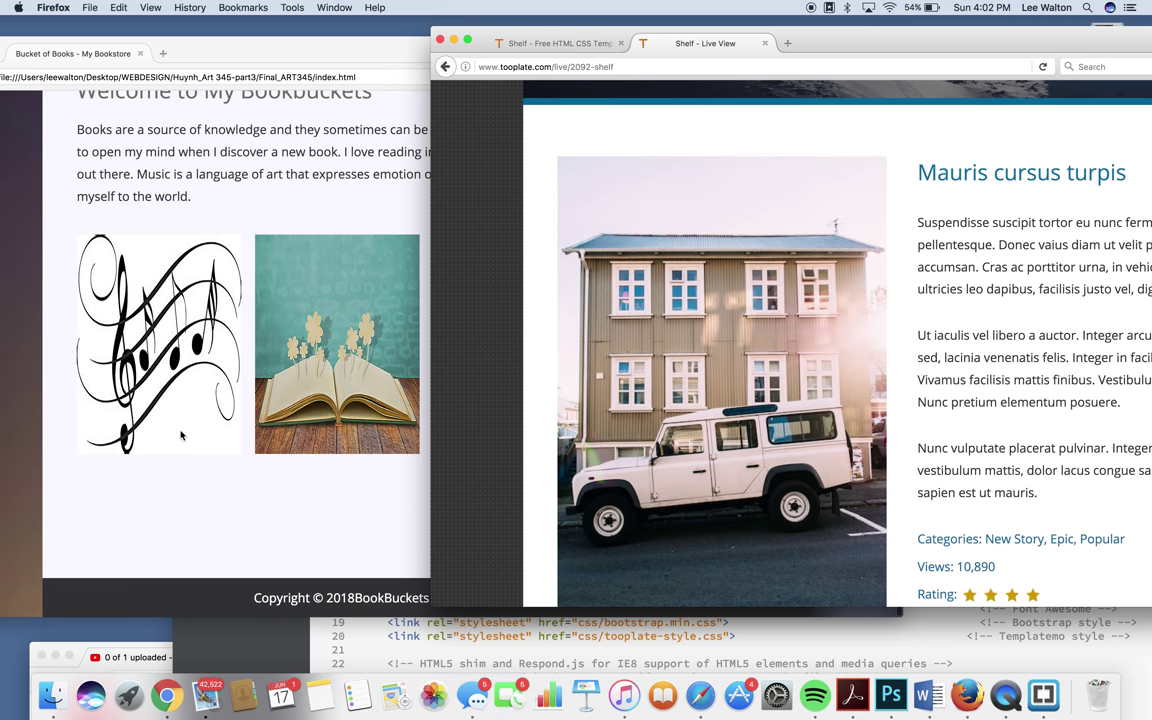
scroll(181, 434, up, 7)
Compare the Shelf demo with the student's Books, Music and Contact Me pages
click(257, 385)
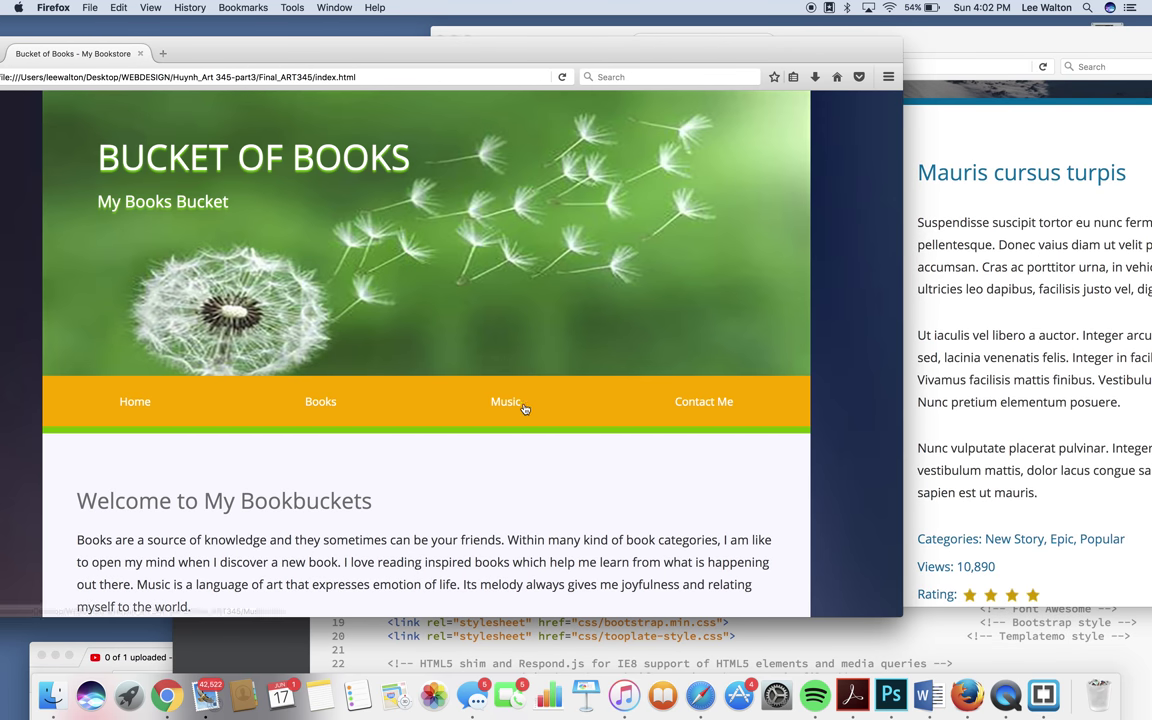
click(343, 406)
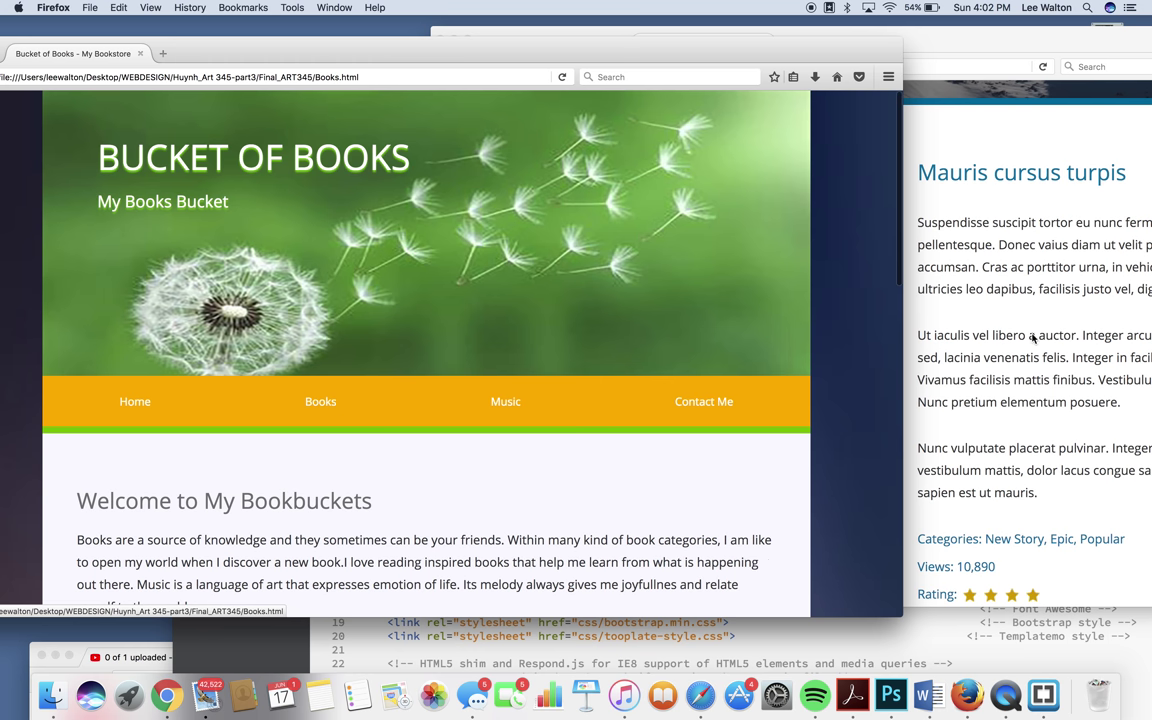
scroll(960, 303, up, 2)
scroll(1015, 310, up, 3)
click(960, 300)
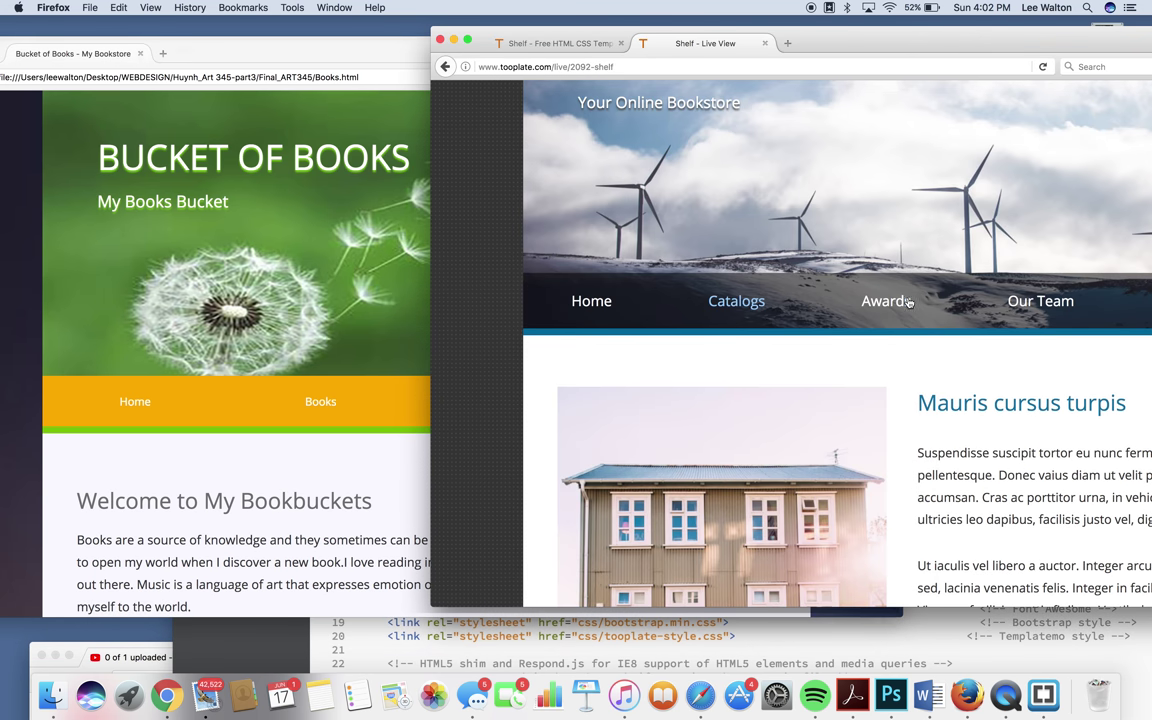
scroll(700, 400, up, 1)
scroll(700, 400, down, 3)
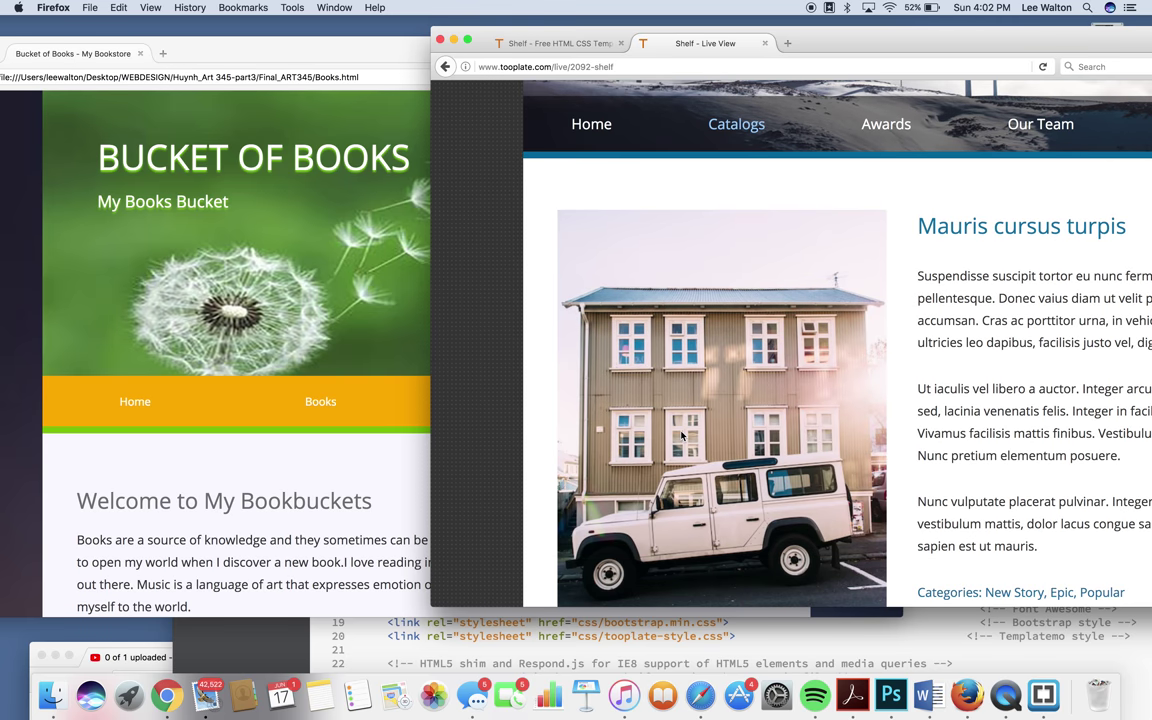
scroll(850, 260, up, 1)
scroll(882, 228, up, 2)
scroll(756, 381, down, 5)
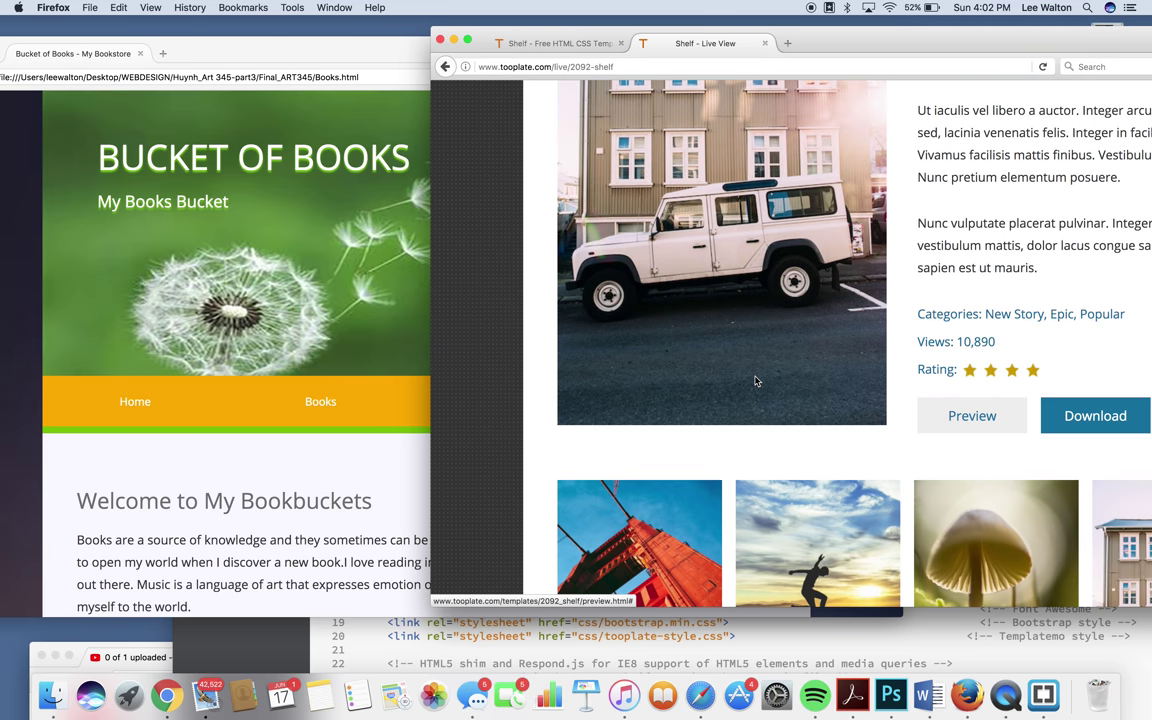
scroll(756, 381, down, 3)
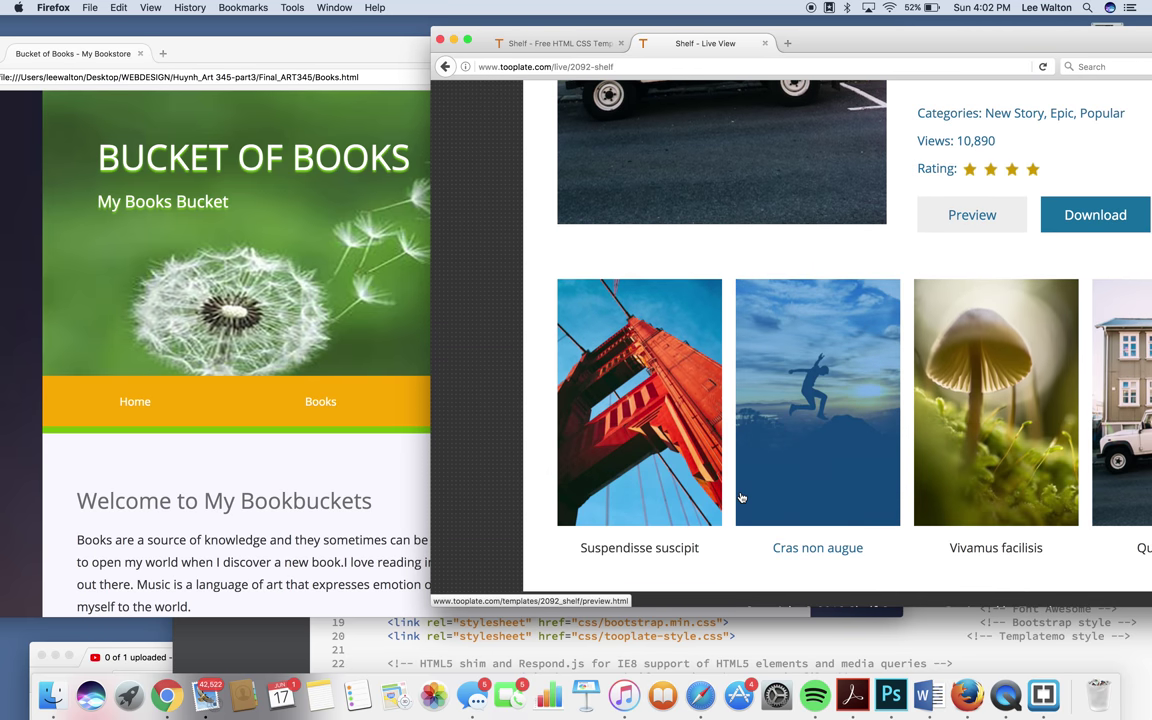
scroll(777, 466, up, 10)
click(312, 335)
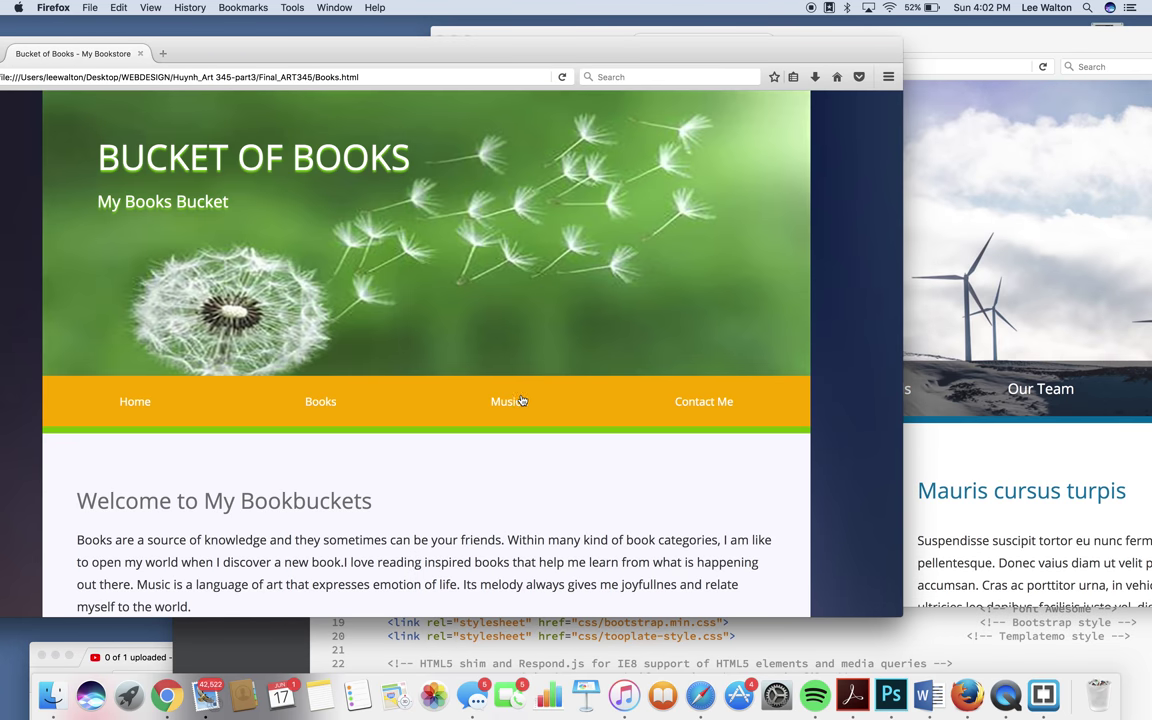
click(518, 401)
scroll(448, 436, down, 4)
scroll(448, 436, down, 5)
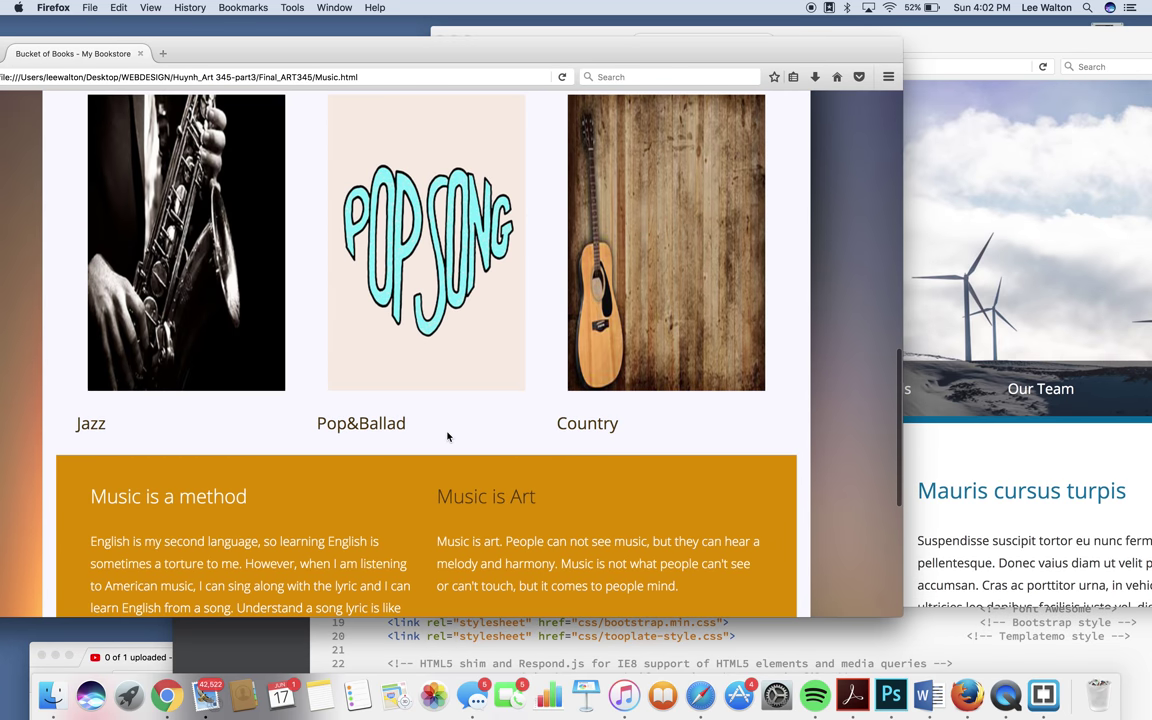
scroll(448, 436, up, 5)
scroll(448, 436, up, 4)
click(712, 404)
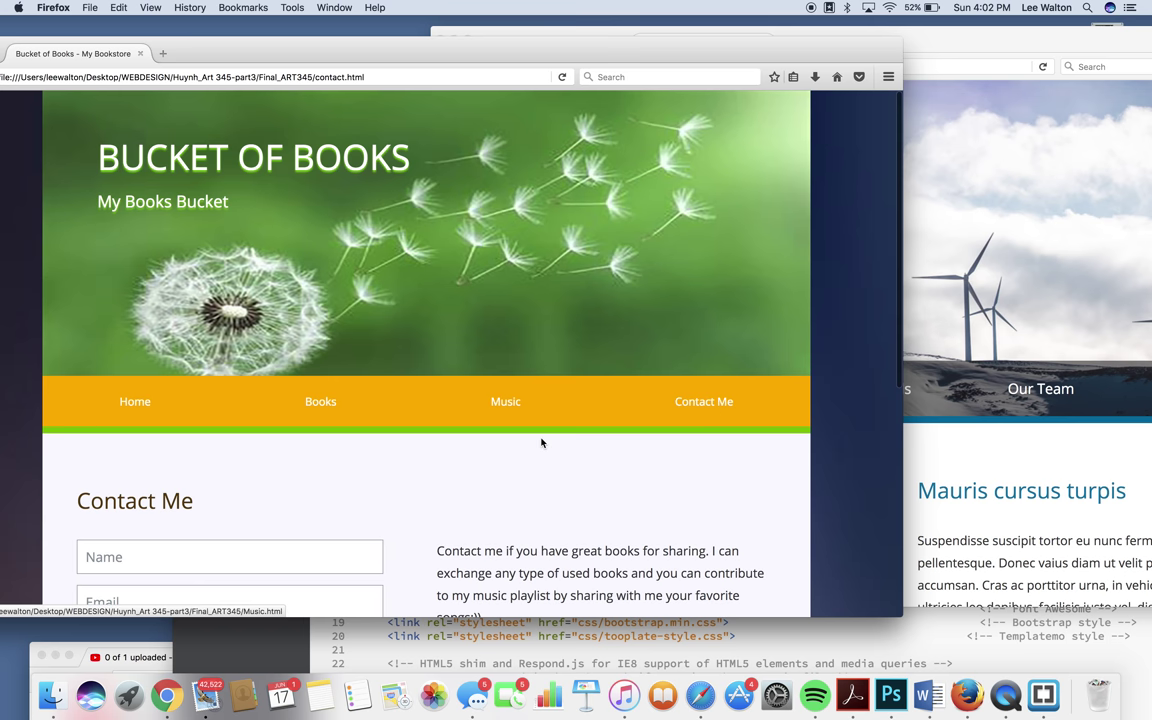
scroll(540, 440, down, 3)
click(934, 45)
Move the Shelf window aside and open the student's Home and Books pages
drag(934, 40, 566, 66)
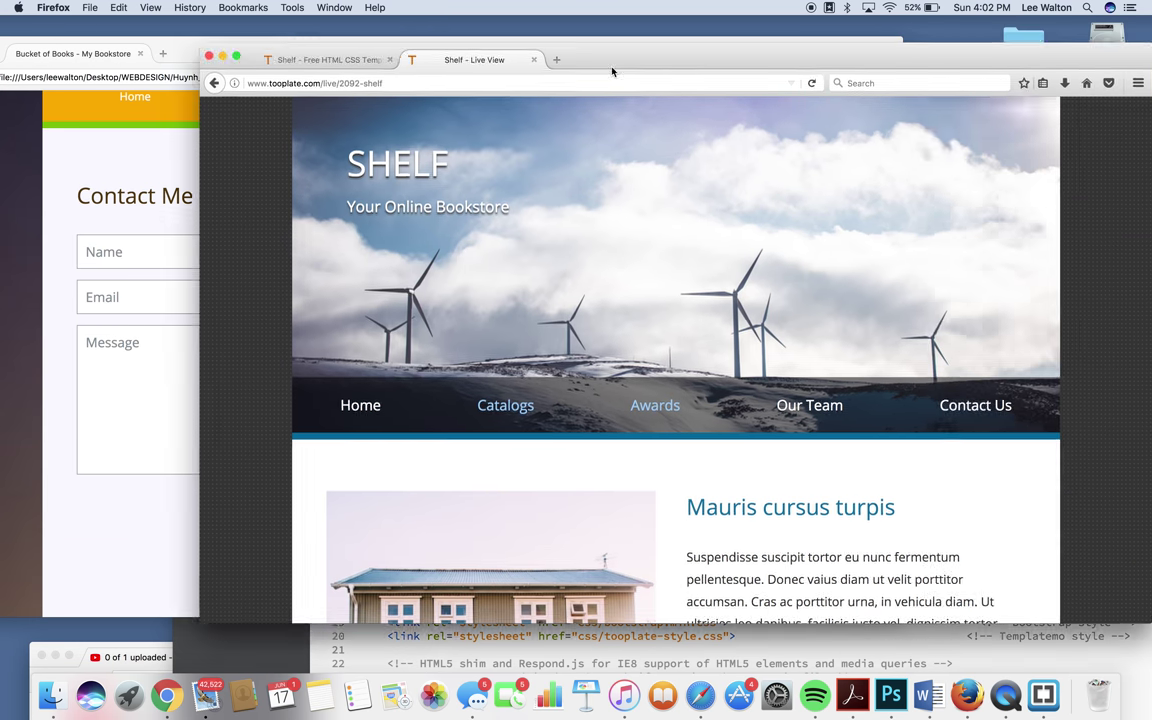
scroll(600, 475, down, 5)
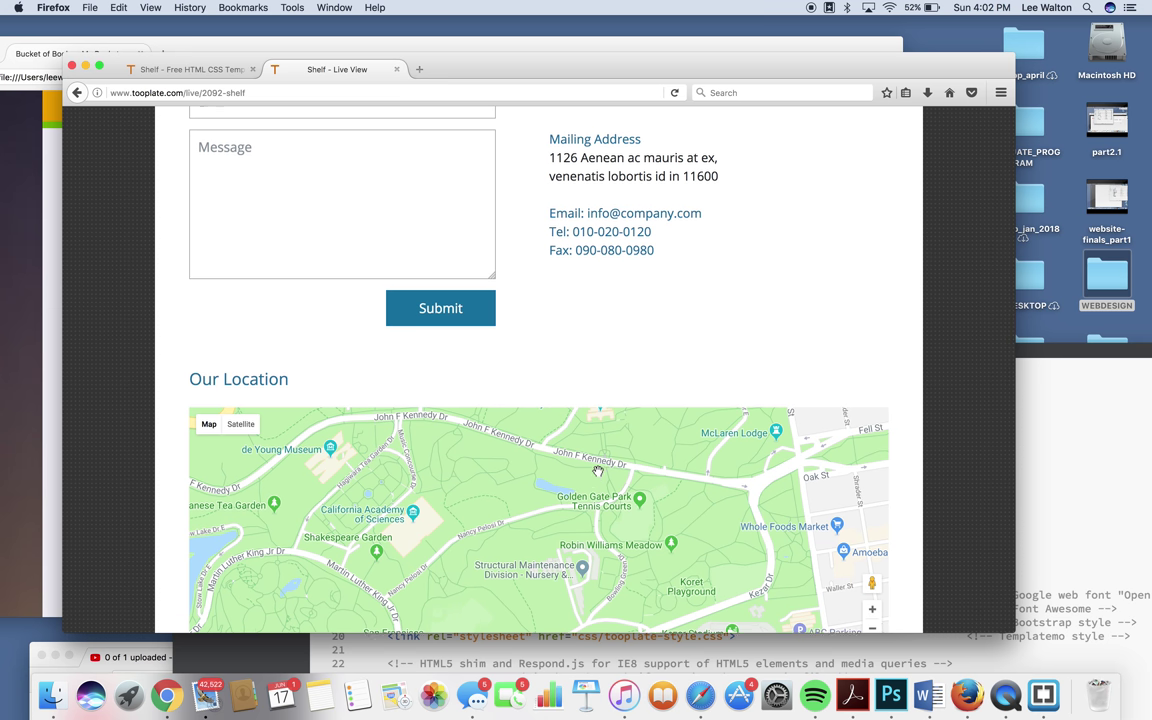
scroll(597, 471, up, 5)
scroll(597, 471, up, 3)
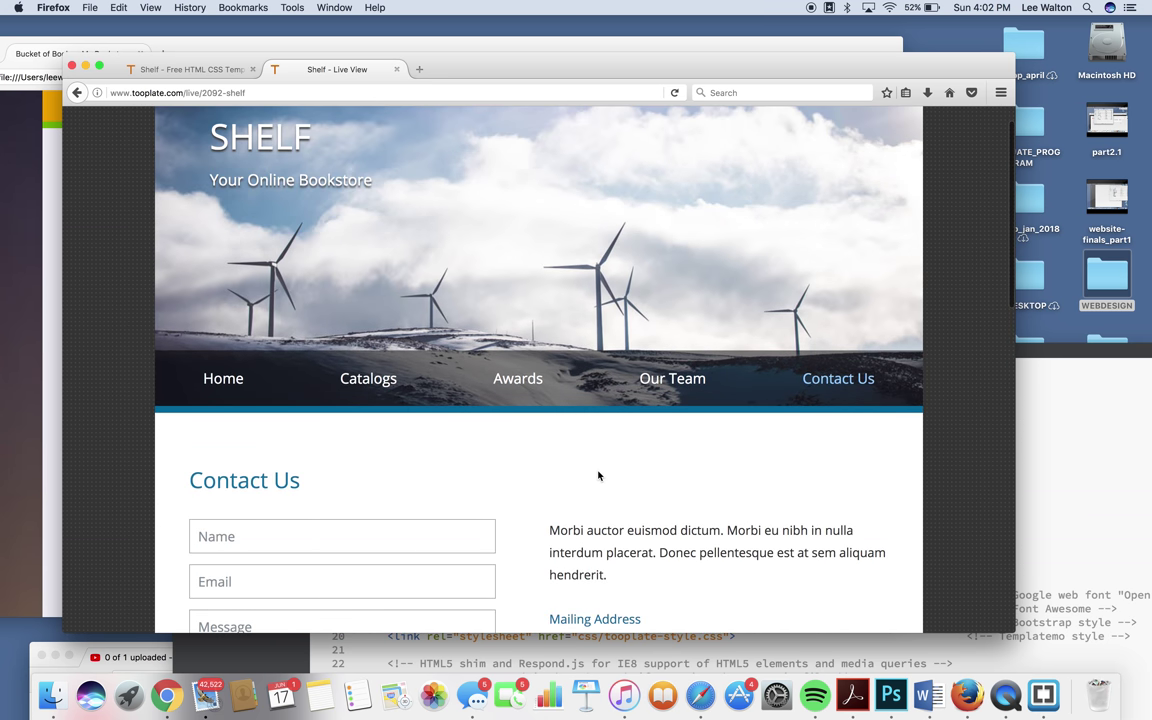
scroll(496, 317, up, 1)
drag(579, 47, 792, 5)
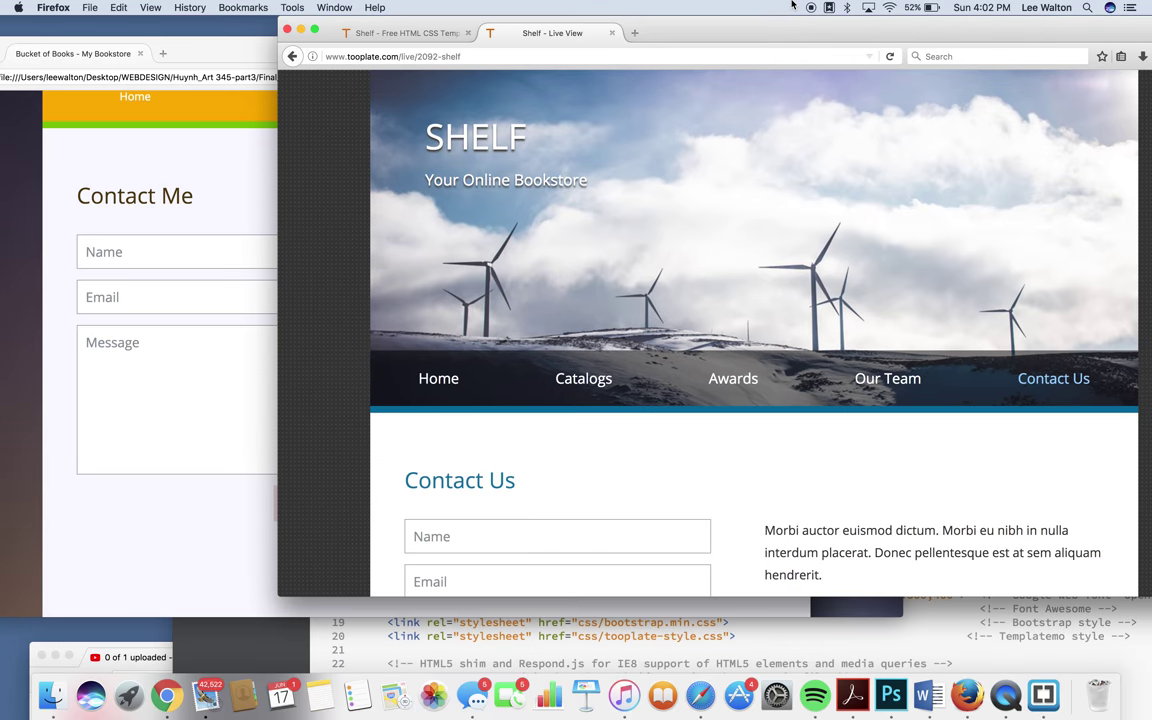
click(240, 205)
scroll(214, 179, up, 2)
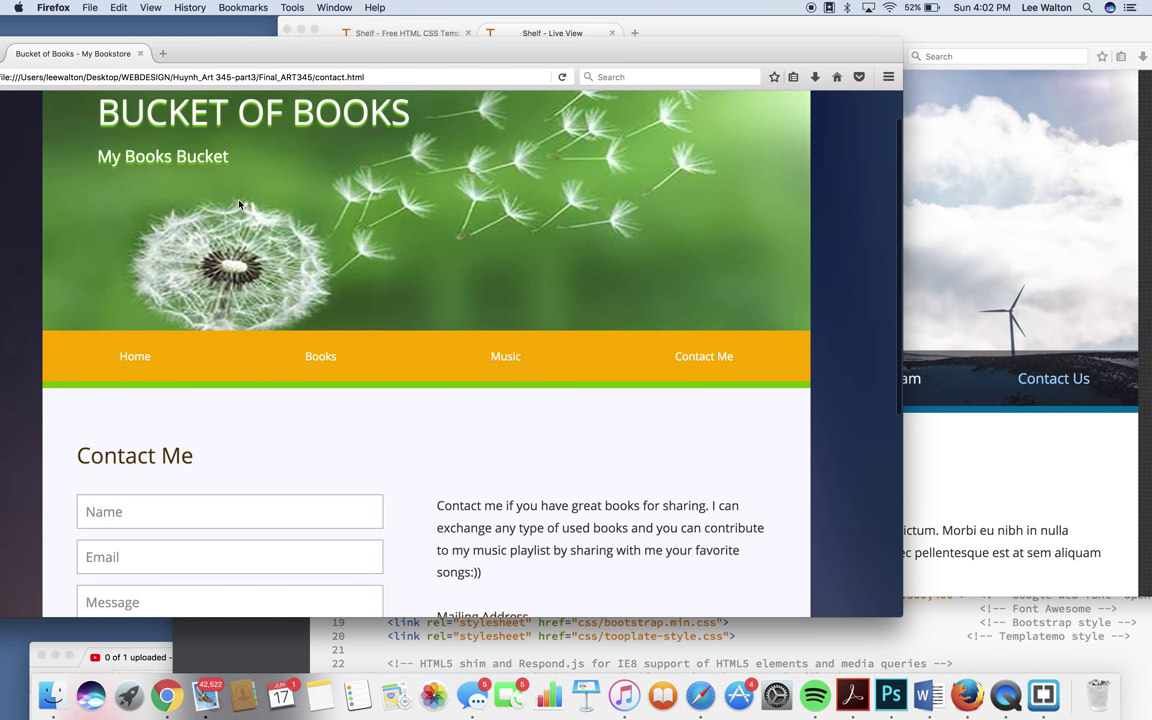
scroll(145, 410, up, 1)
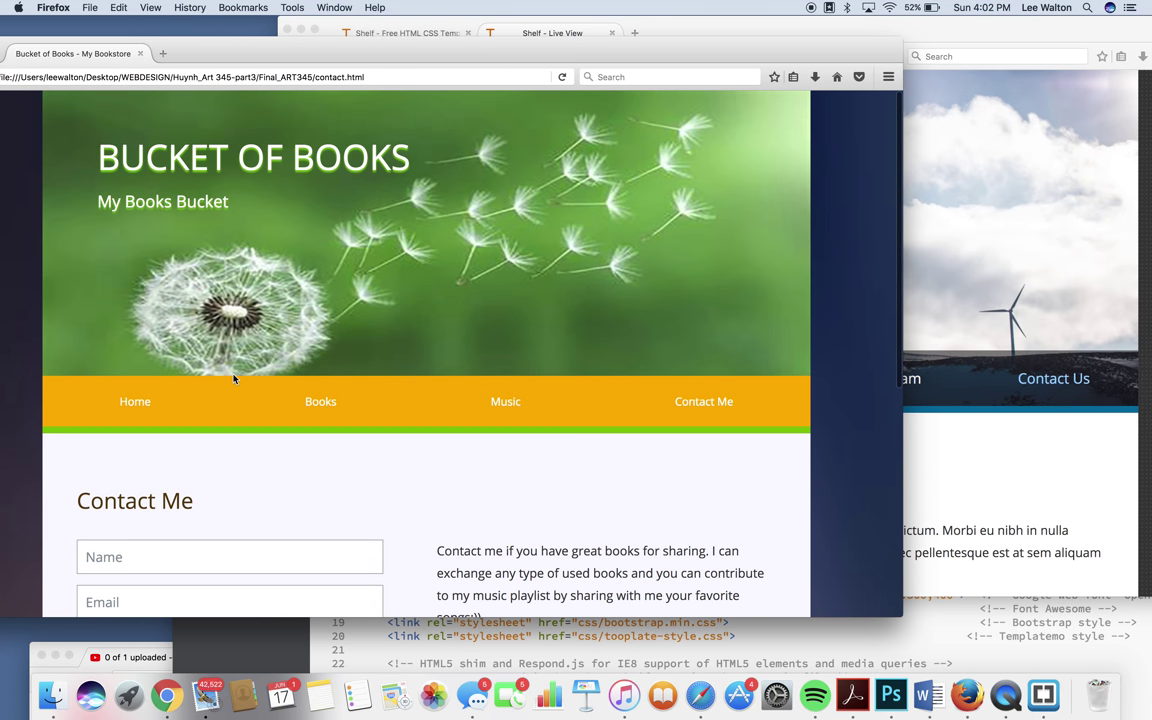
scroll(195, 440, down, 2)
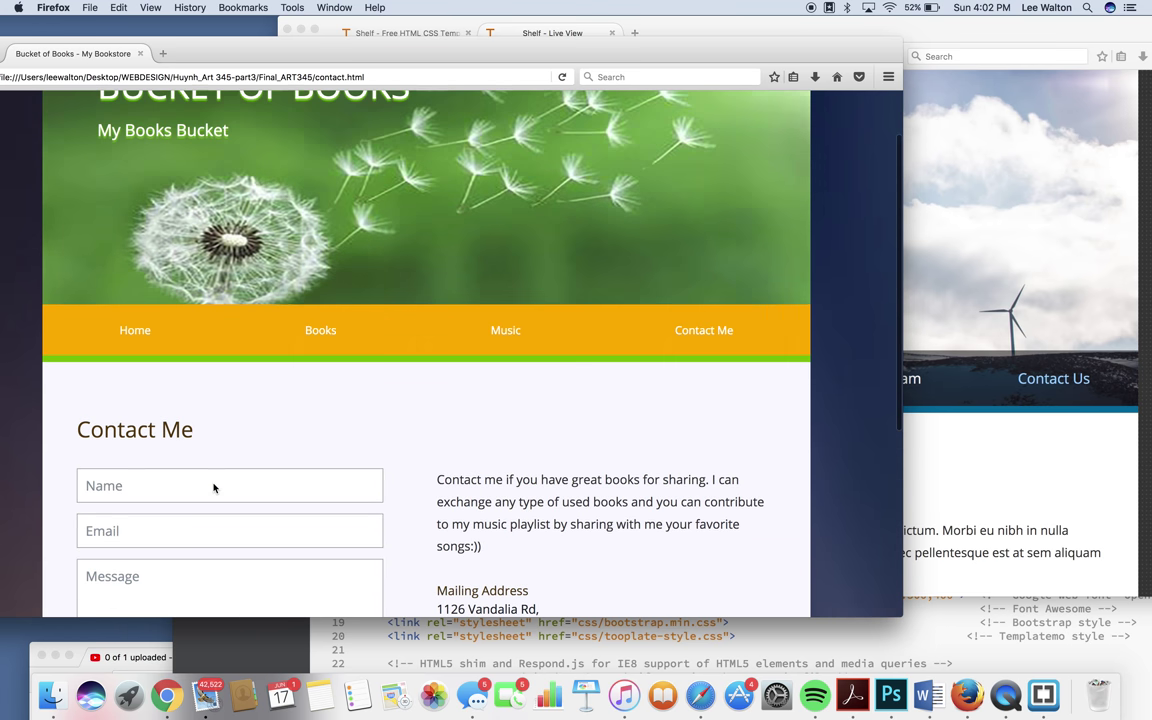
click(134, 352)
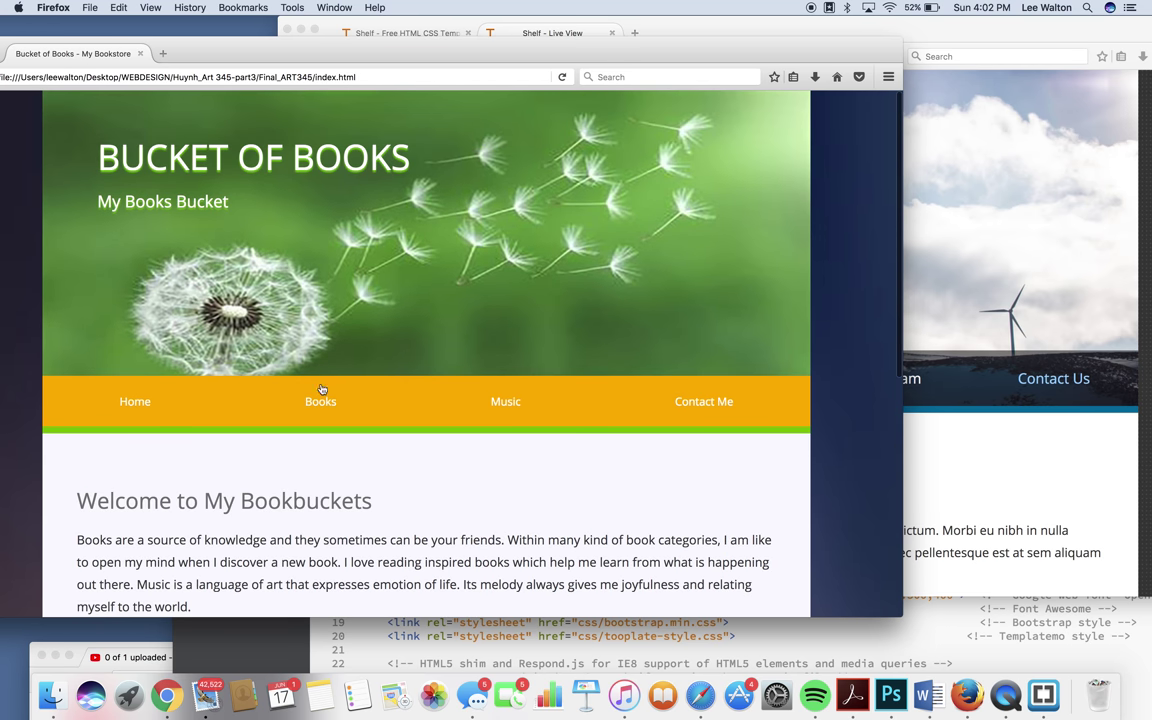
click(320, 366)
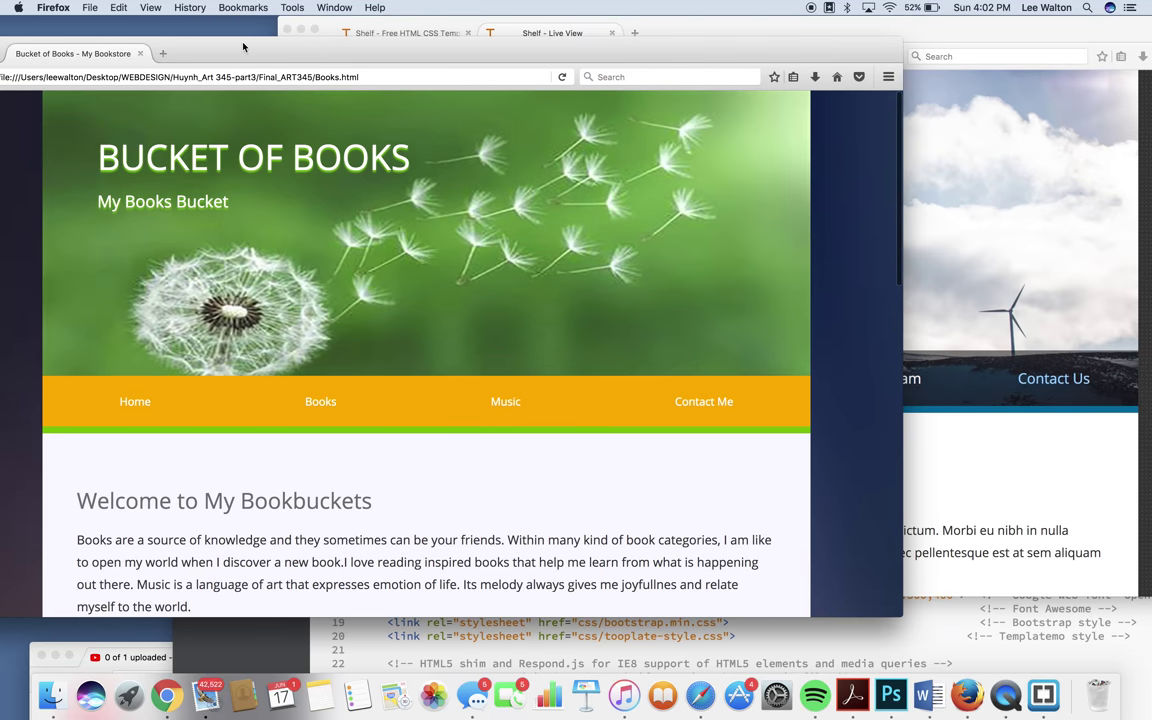
Compare the student's Books page with the Shelf demo, then close Bucket of Books
drag(243, 47, 383, 46)
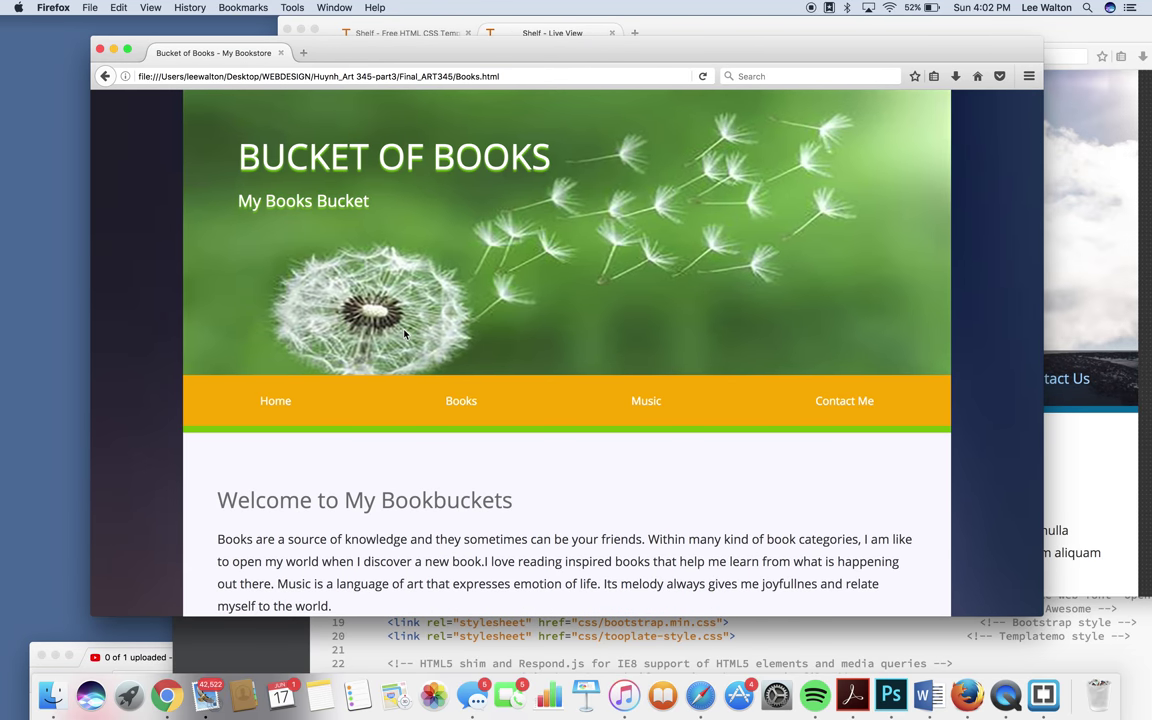
scroll(405, 334, down, 5)
scroll(405, 334, down, 3)
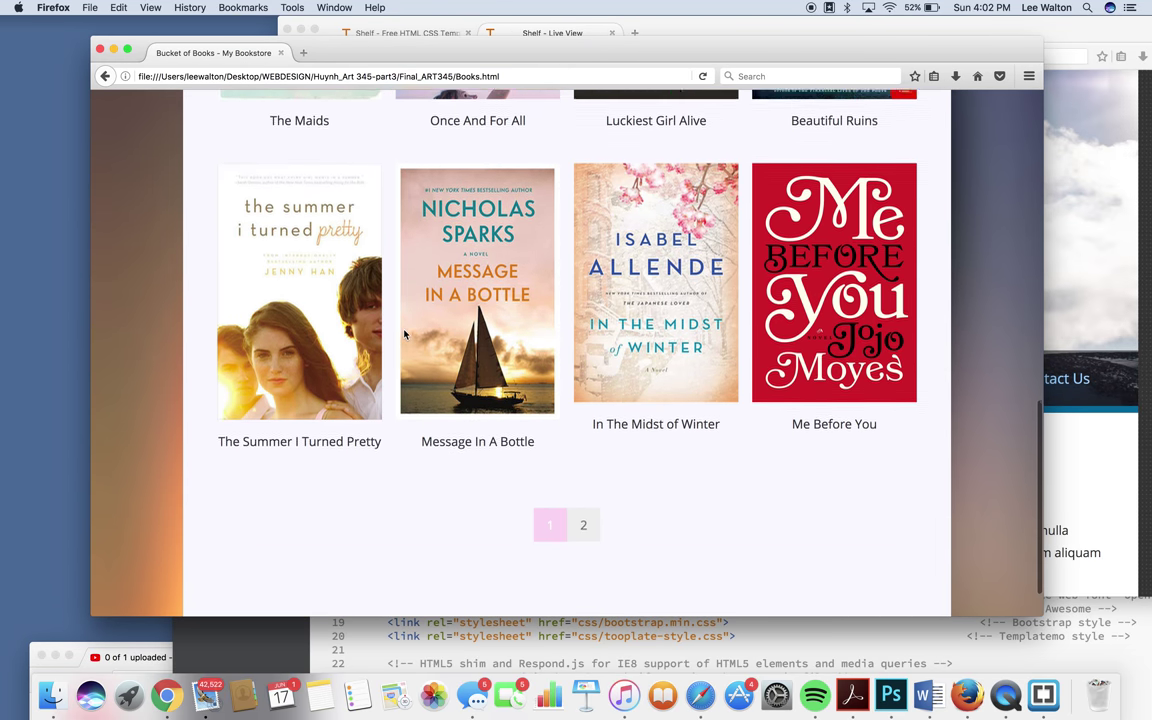
scroll(405, 334, down, 2)
scroll(405, 334, up, 10)
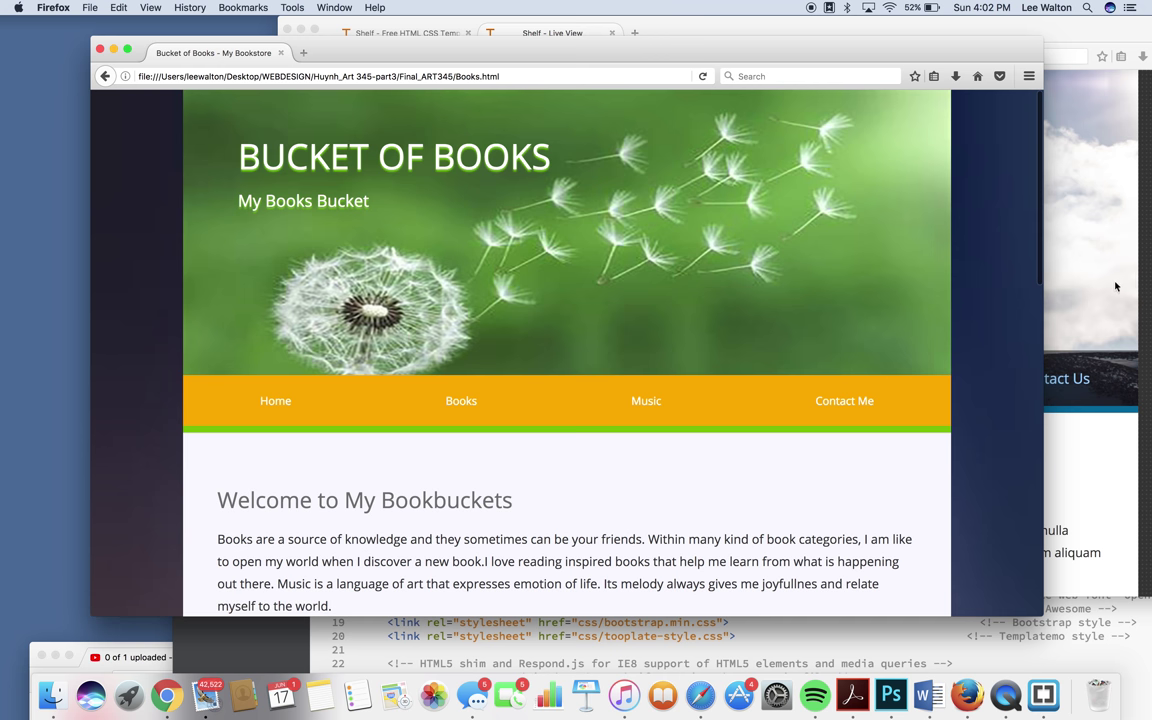
click(1060, 280)
scroll(969, 362, down, 10)
click(250, 370)
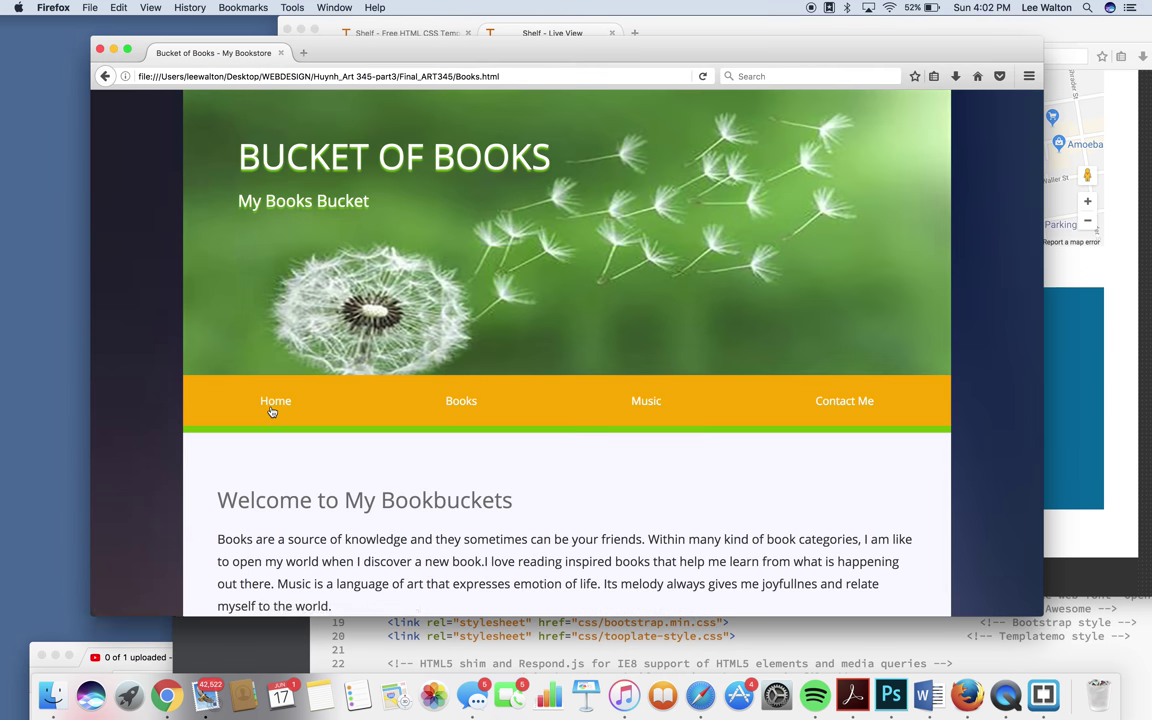
scroll(256, 476, down, 2)
scroll(256, 476, down, 4)
scroll(256, 476, down, 3)
scroll(256, 476, down, 2)
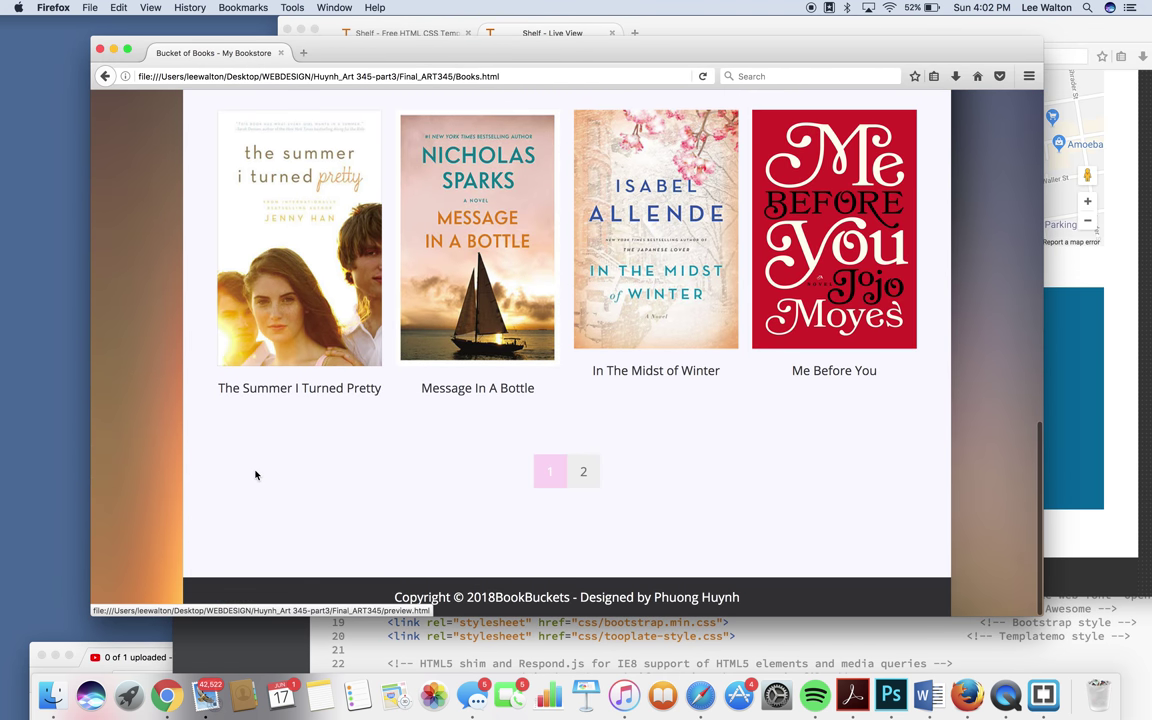
scroll(256, 474, up, 5)
scroll(256, 474, up, 4)
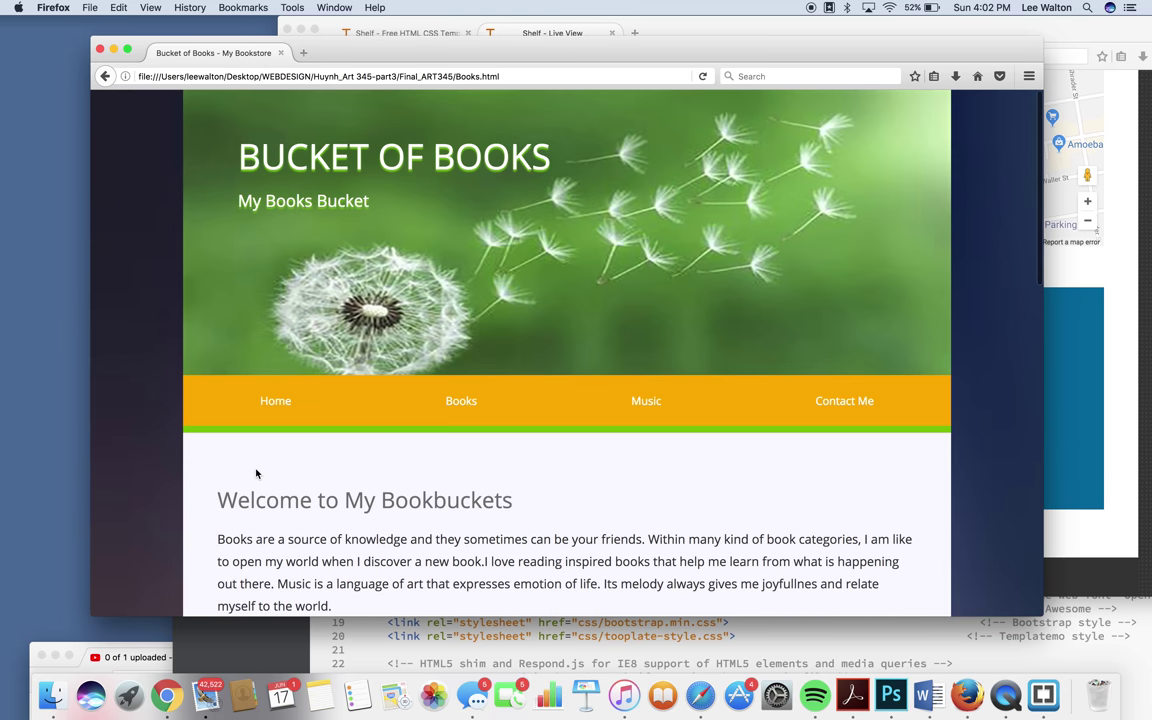
drag(451, 53, 380, 94)
key(super+w)
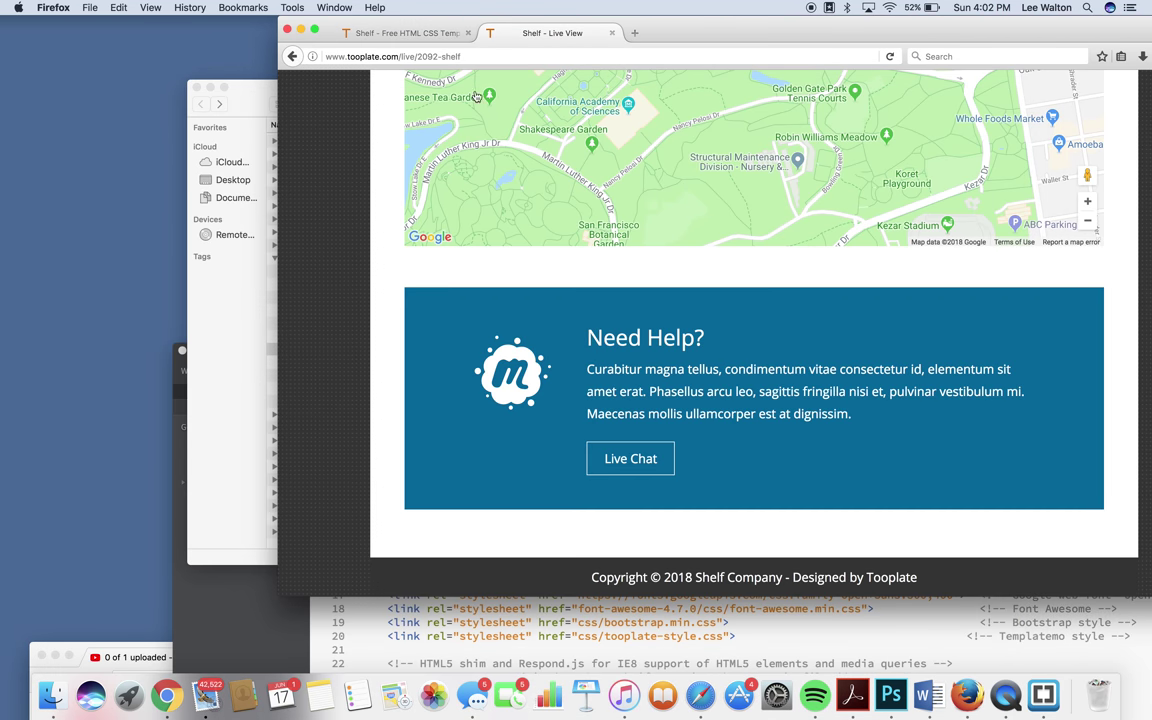
Close the Shelf template's live view tab and its window
drag(709, 36, 614, 80)
key(super+w)
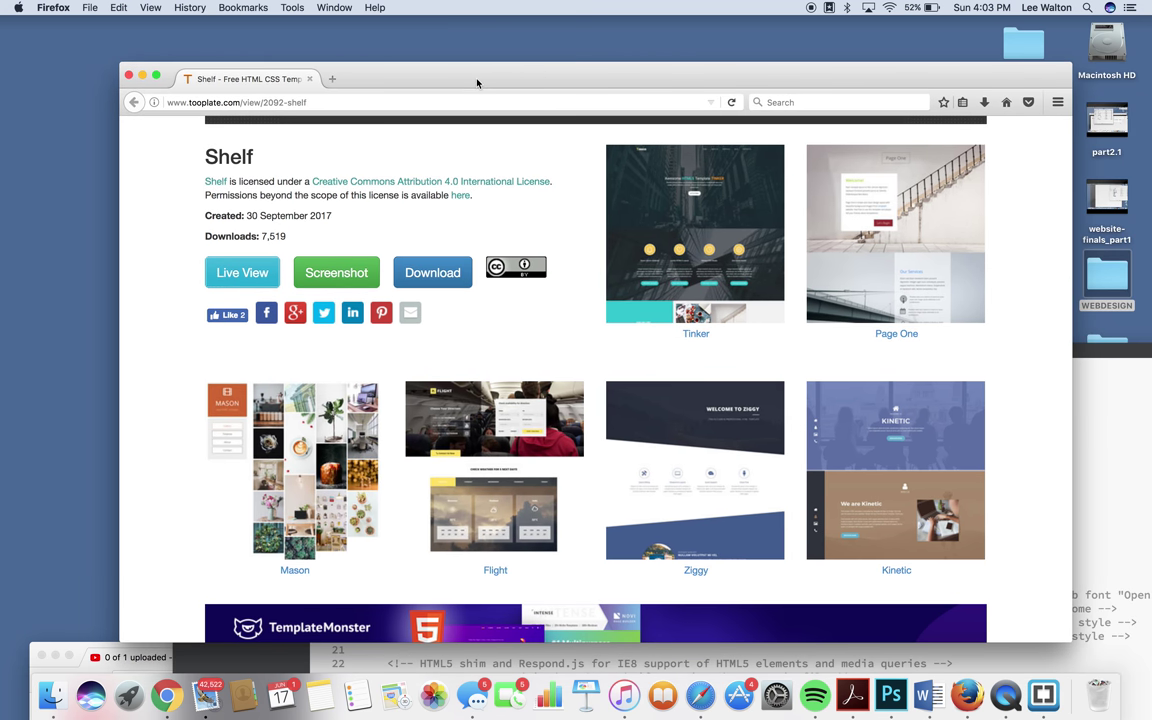
key(super+w)
Collapse Huynh_Art 345-part3 in WEBDESIGN and select Kajtazovic_Art_345
click(384, 80)
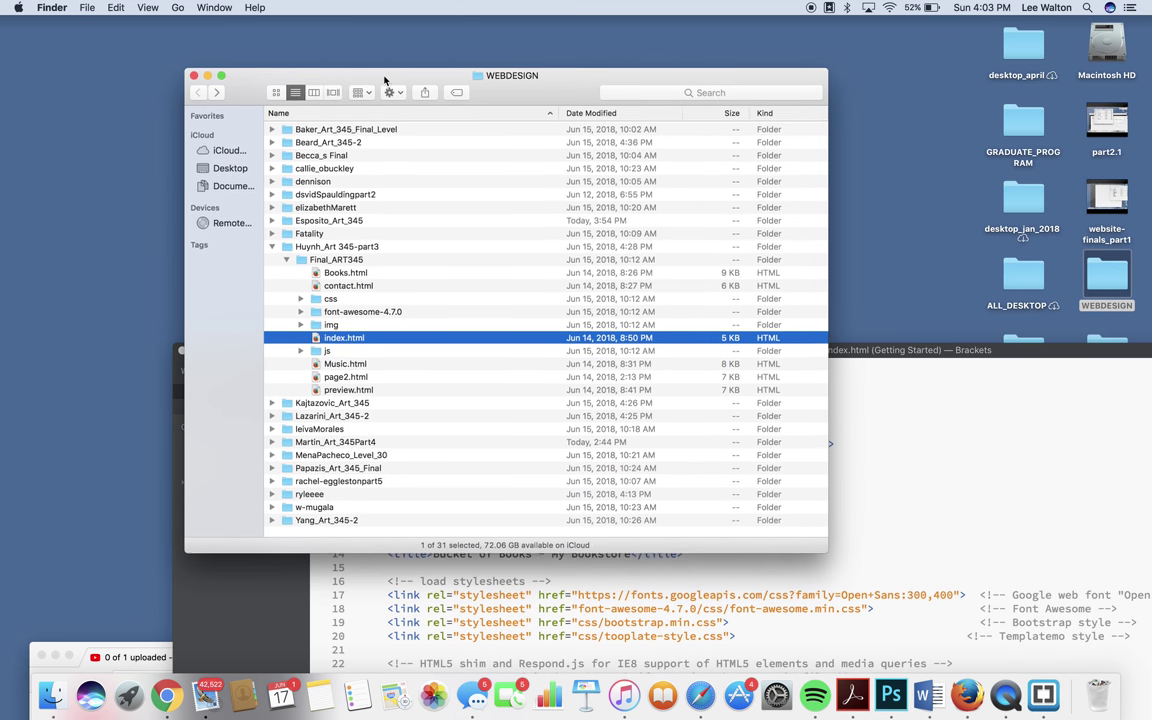
click(300, 246)
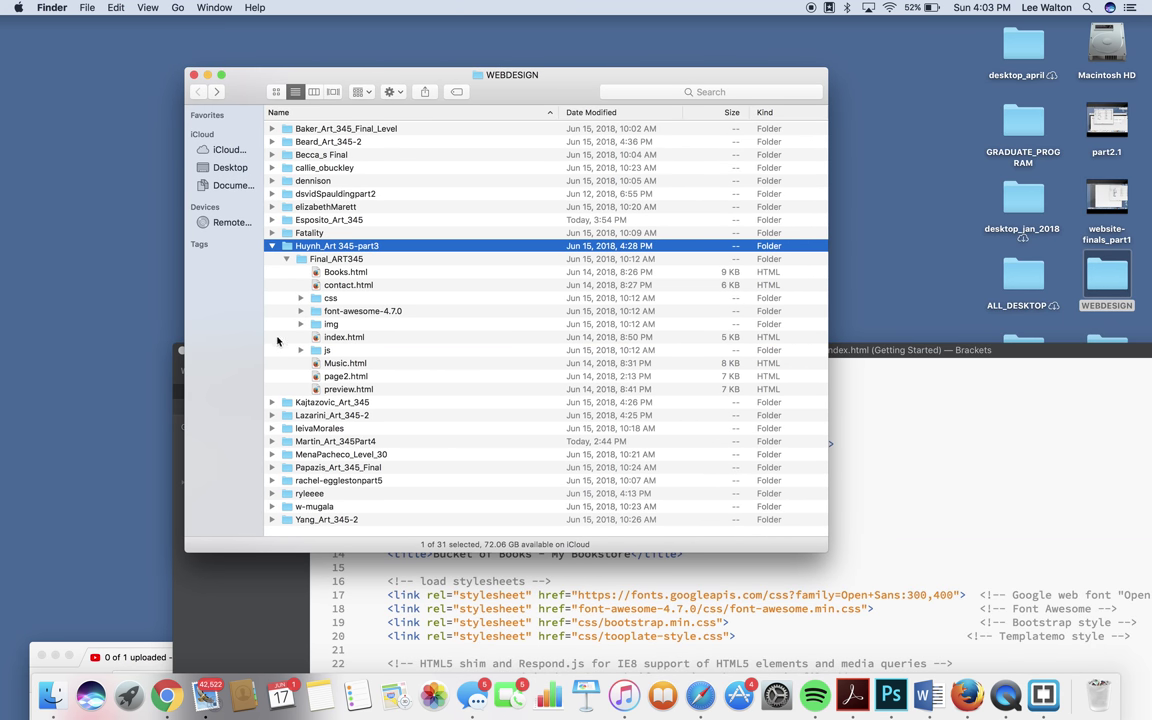
click(272, 246)
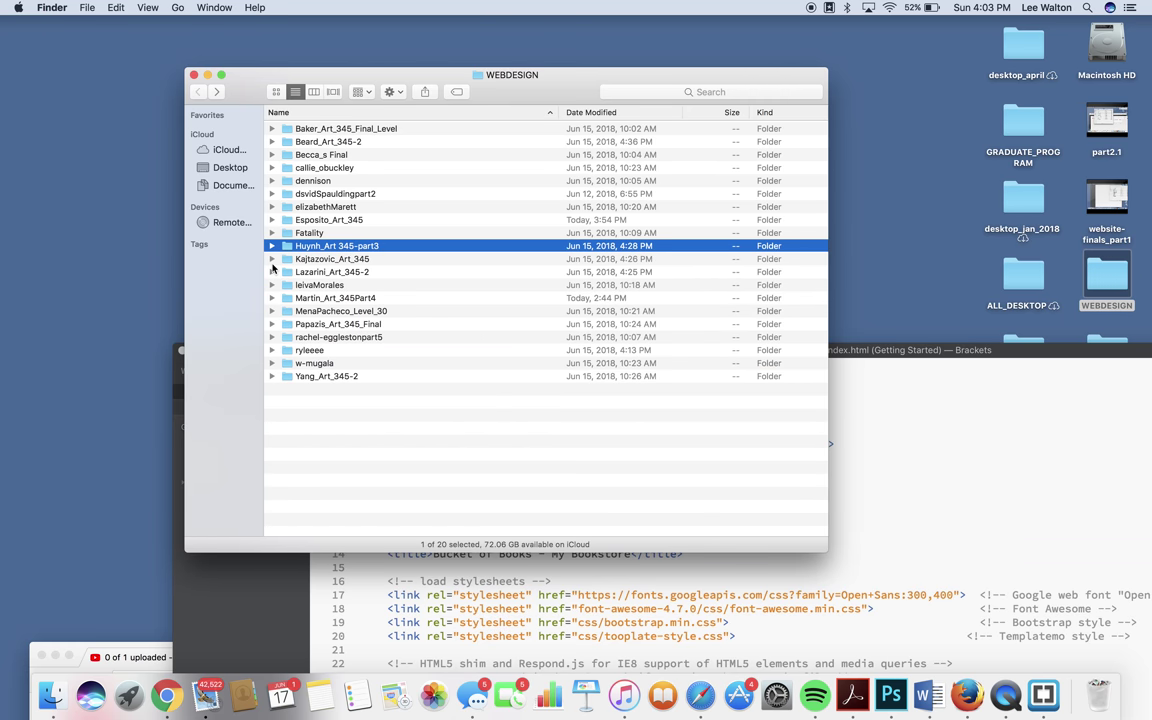
key(Down)
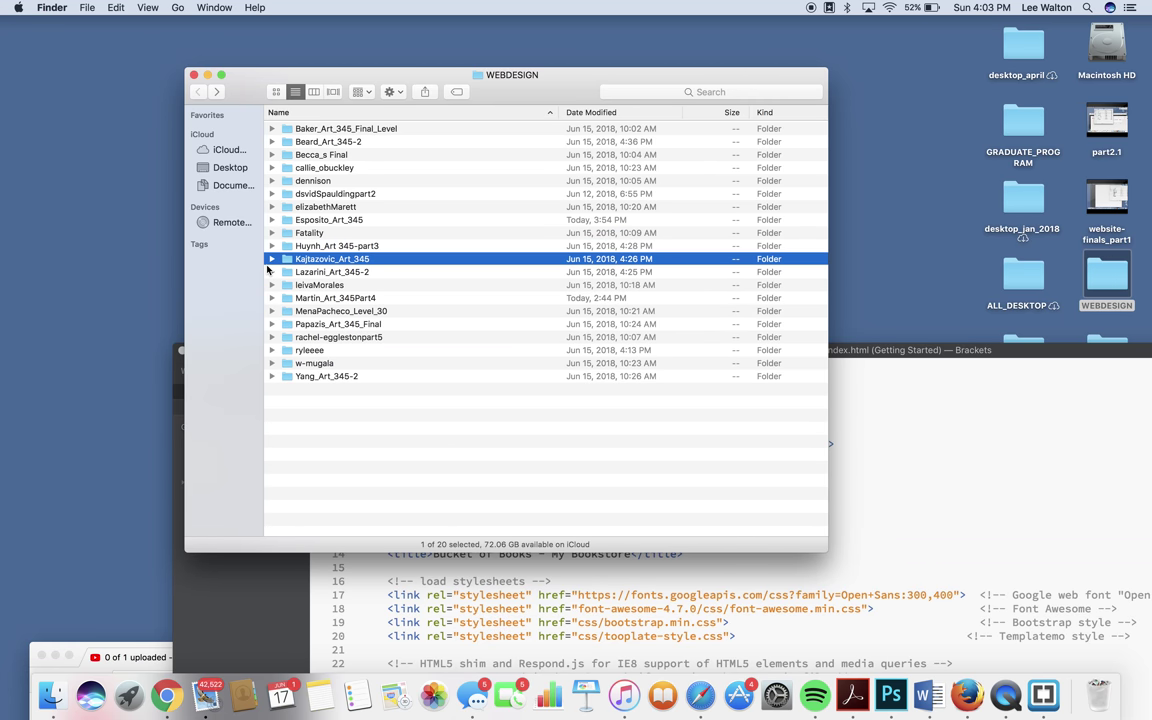
drag(506, 76, 503, 66)
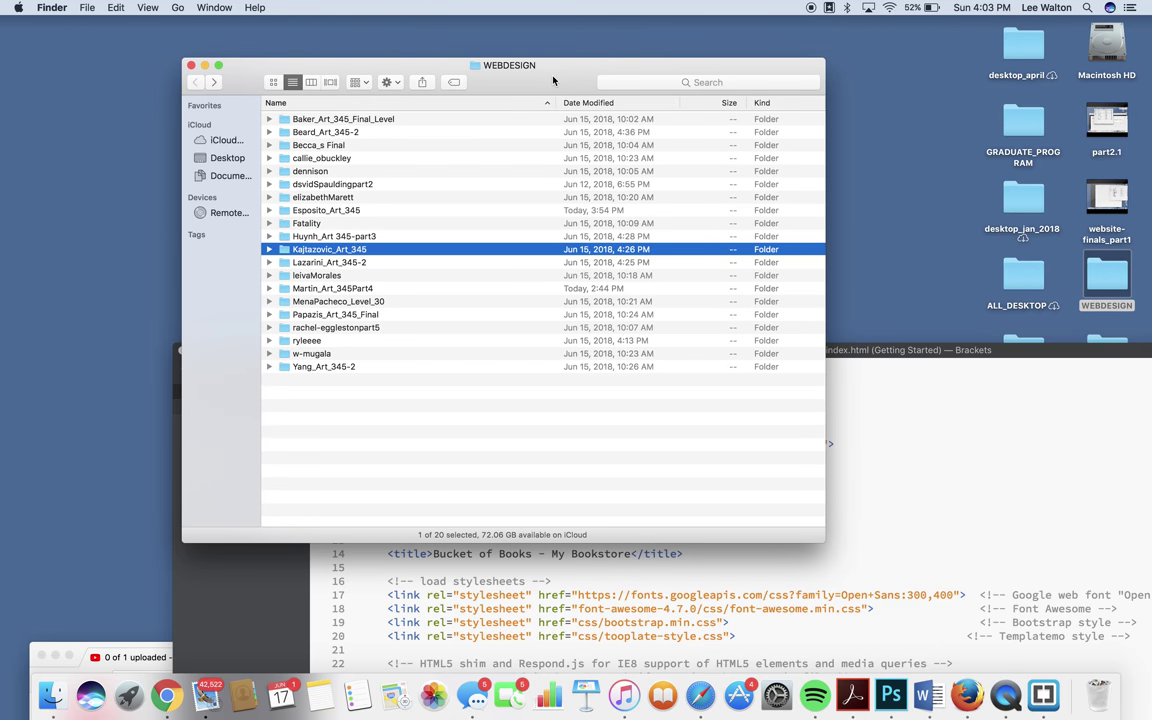